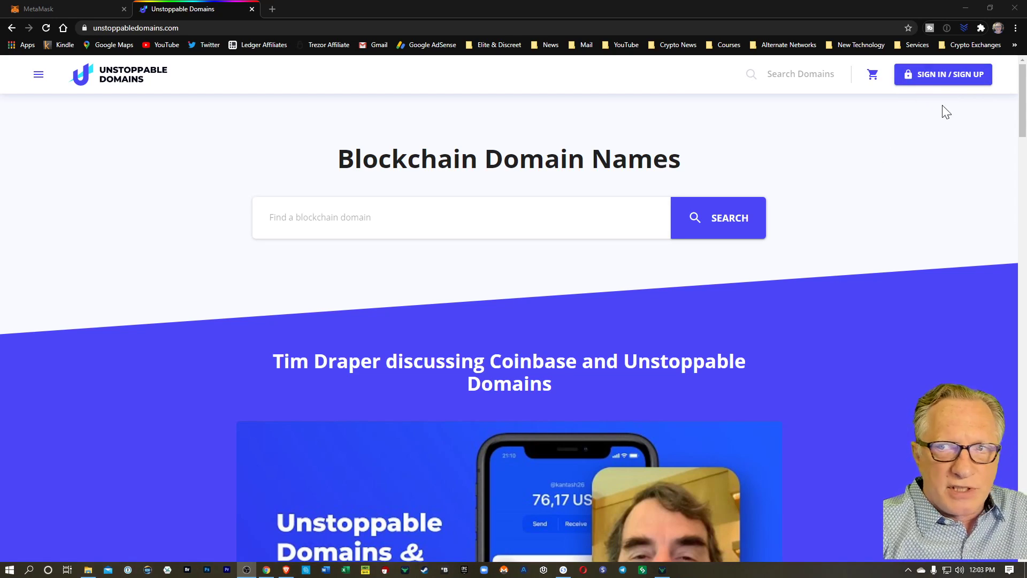
Sign in to the Unstoppable Domains account through SIGN IN / SIGN UP
{"action": "left_click", "coordinate": [931, 82]}
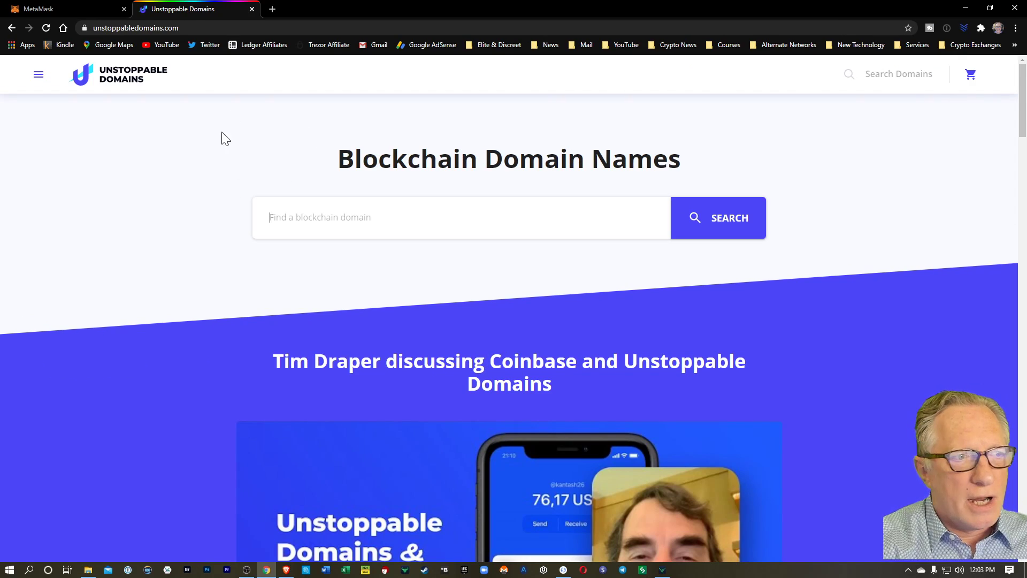
Confirm Account Settings shows no linked wallets, then go to Get A New Domain
{"action": "left_click", "coordinate": [39, 78]}
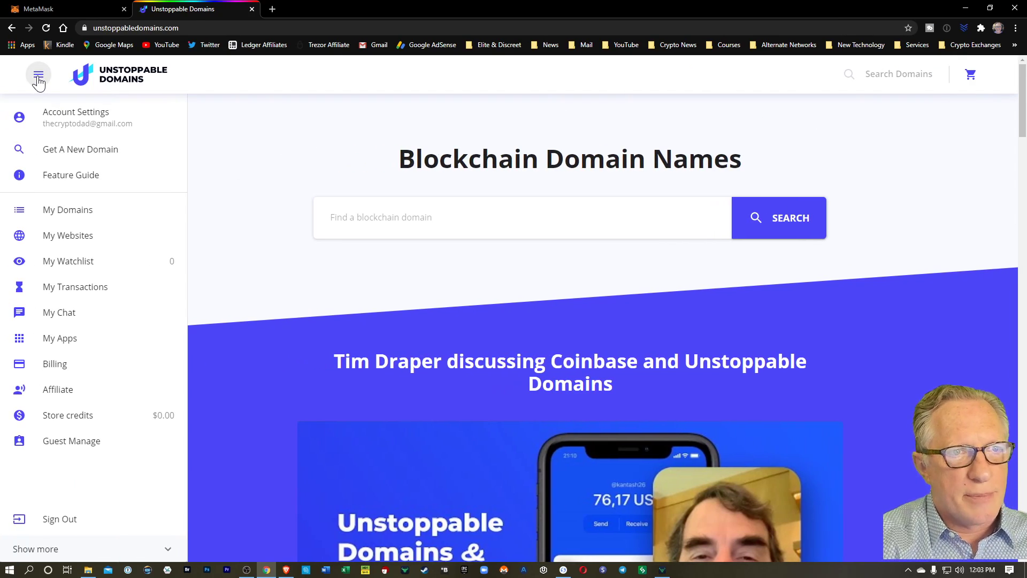
{"action": "left_click", "coordinate": [68, 121]}
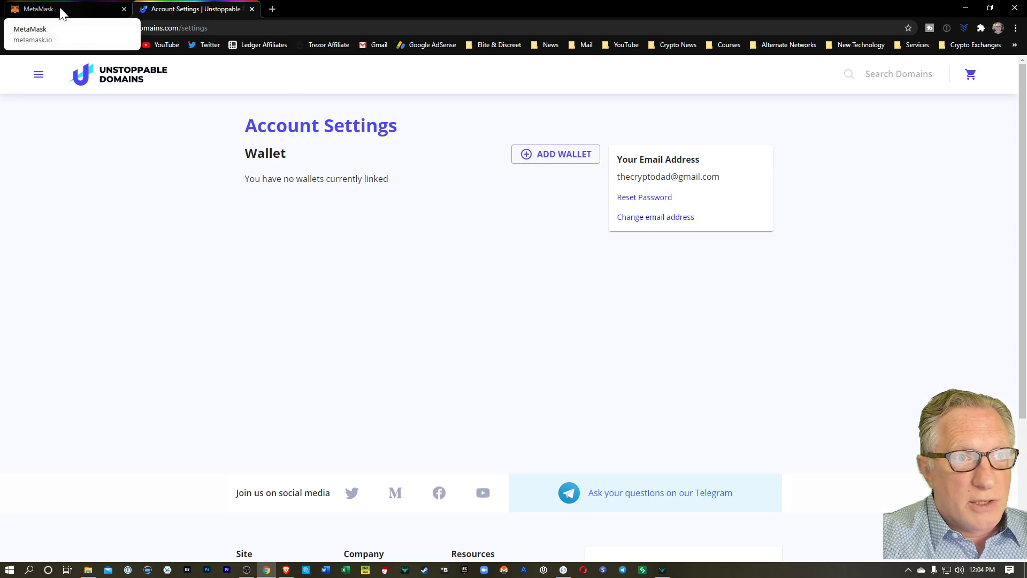
{"action": "left_click", "coordinate": [38, 79]}
{"action": "left_click", "coordinate": [92, 149]}
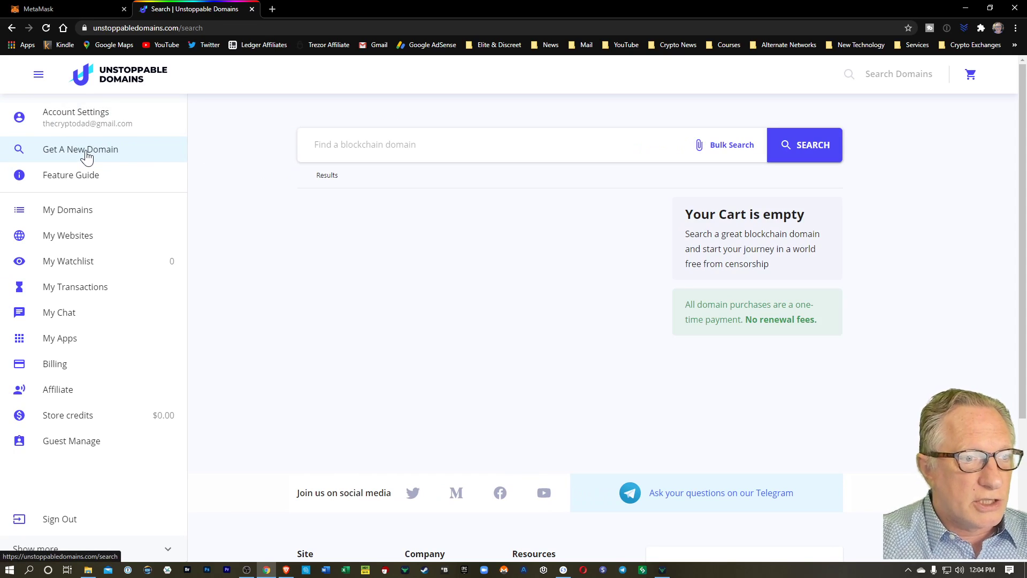
Search rexkneisley and add rexkneisley.zil and rexkneisley.crypto to the watchlist
{"action": "left_click", "coordinate": [86, 153]}
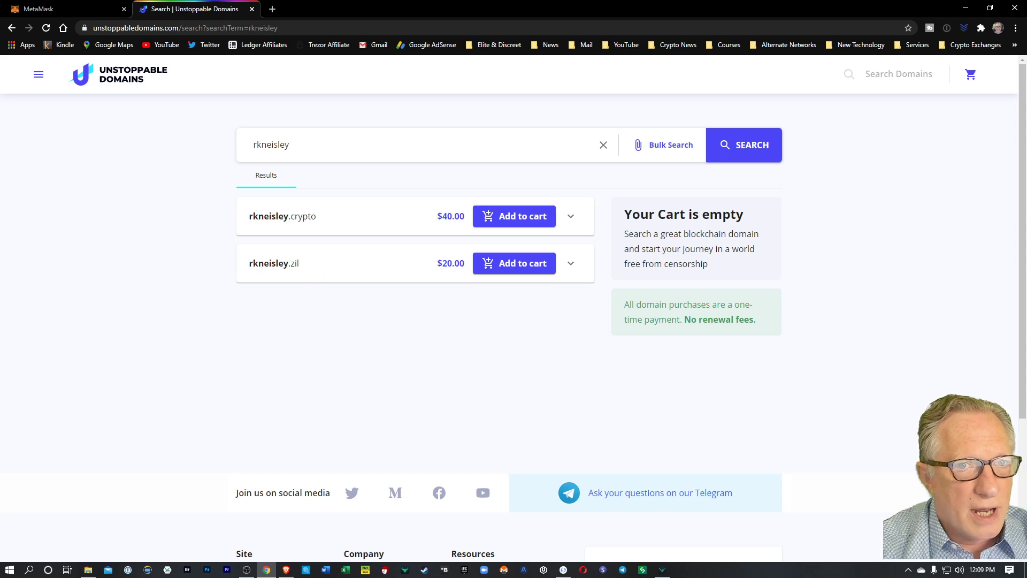
{"action": "double_click", "coordinate": [237, 149]}
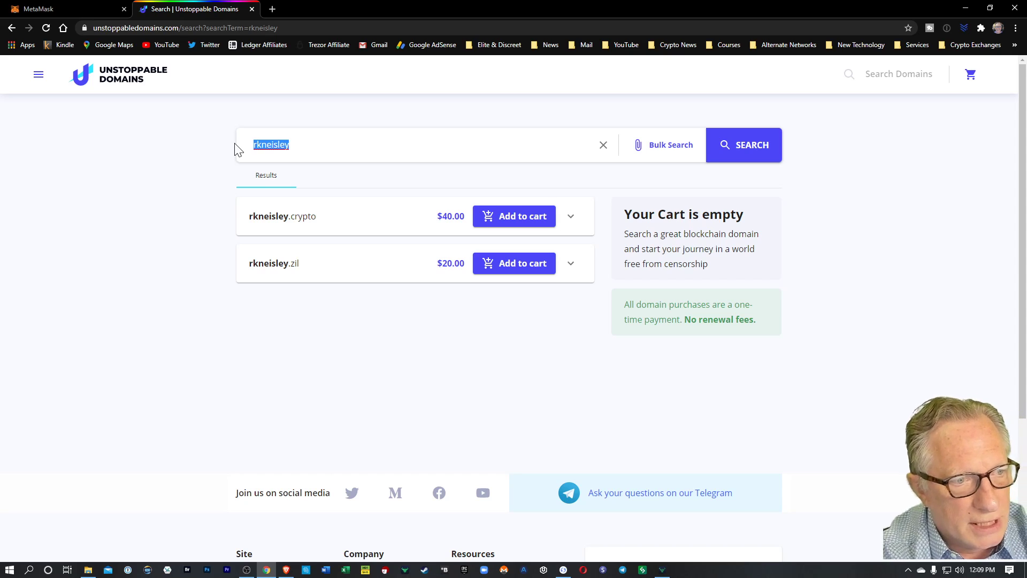
{"action": "type", "text": "re"}
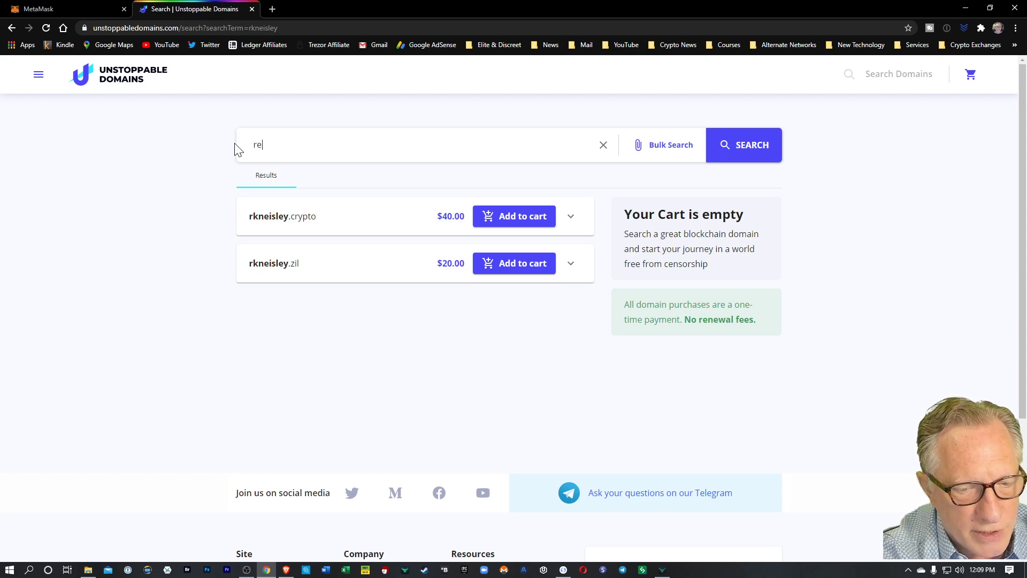
{"action": "type", "text": "xkneisley"}
{"action": "key", "text": "Return"}
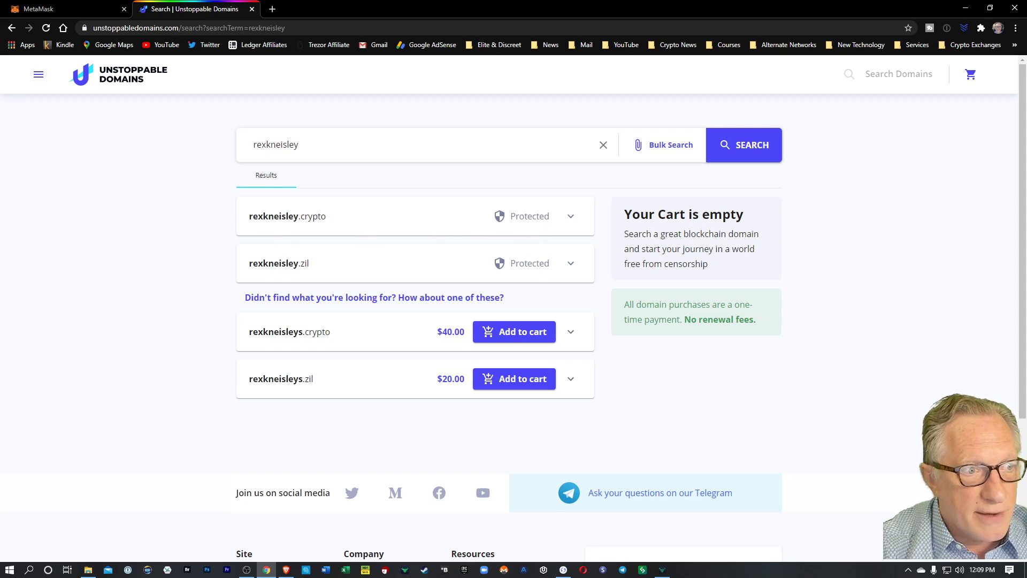
{"action": "left_click", "coordinate": [570, 264]}
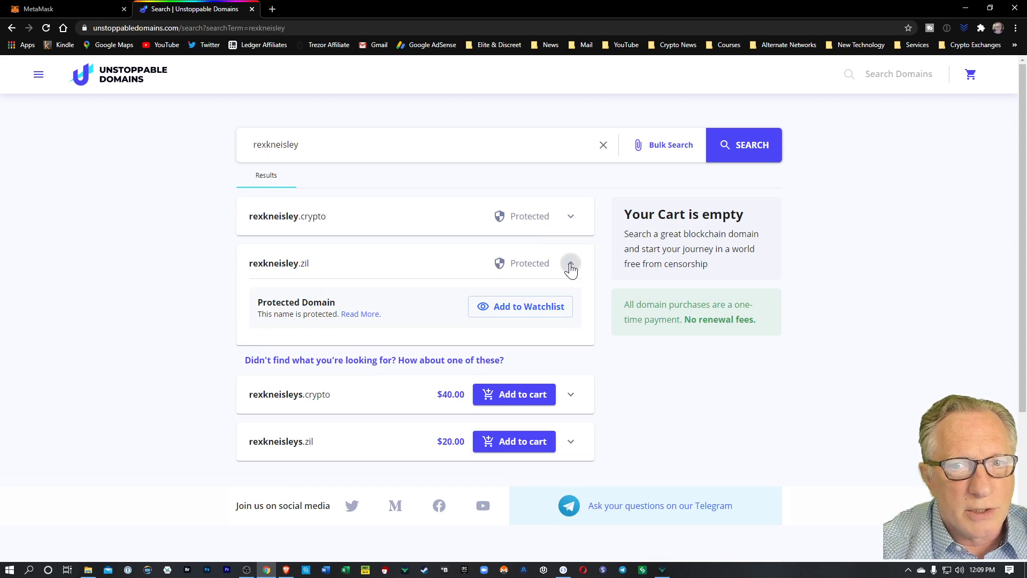
{"action": "left_click", "coordinate": [532, 312]}
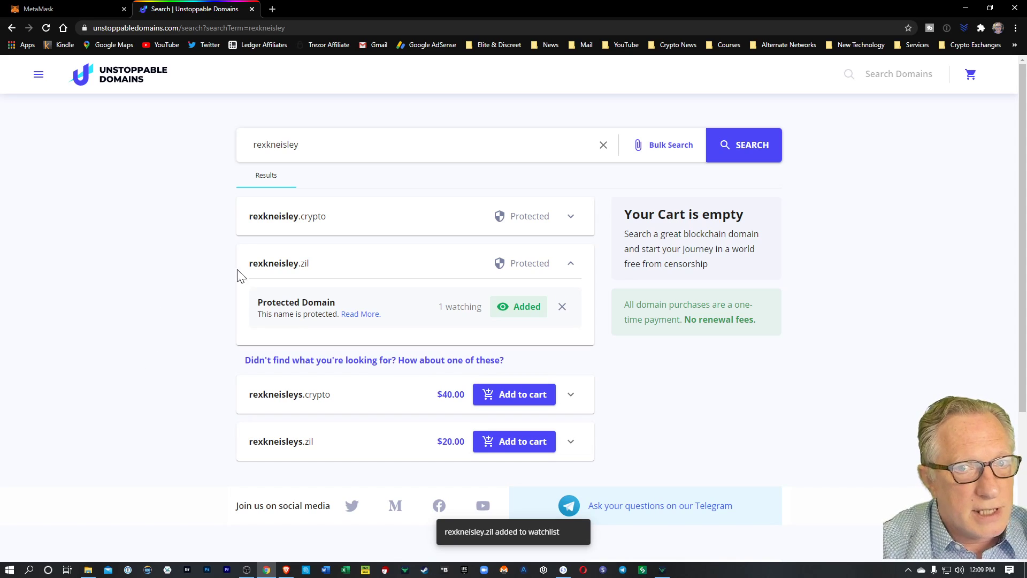
{"action": "left_click", "coordinate": [571, 217]}
{"action": "left_click", "coordinate": [535, 269]}
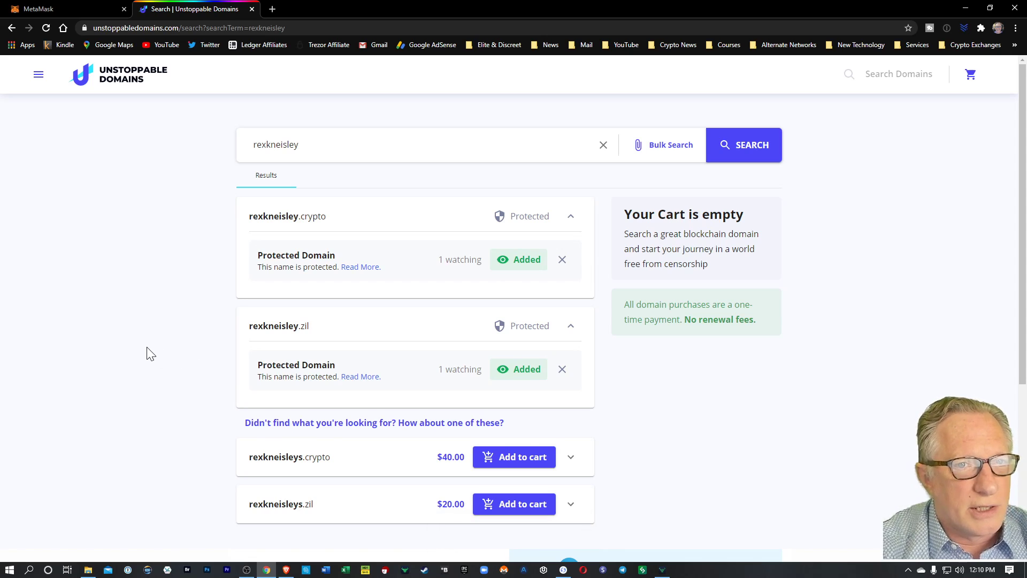
{"action": "double_click", "coordinate": [239, 145]}
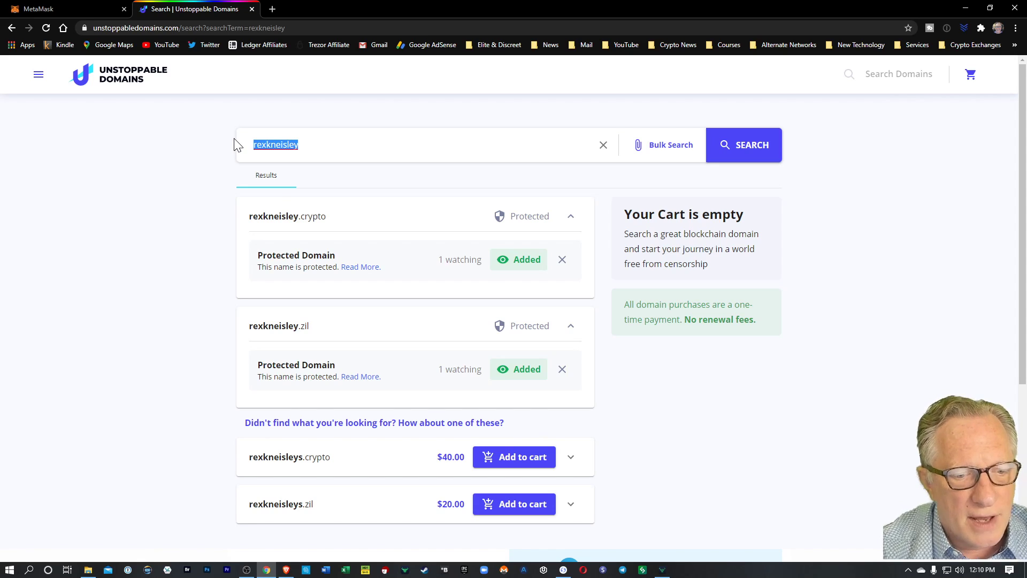
{"action": "type", "text": "r"}
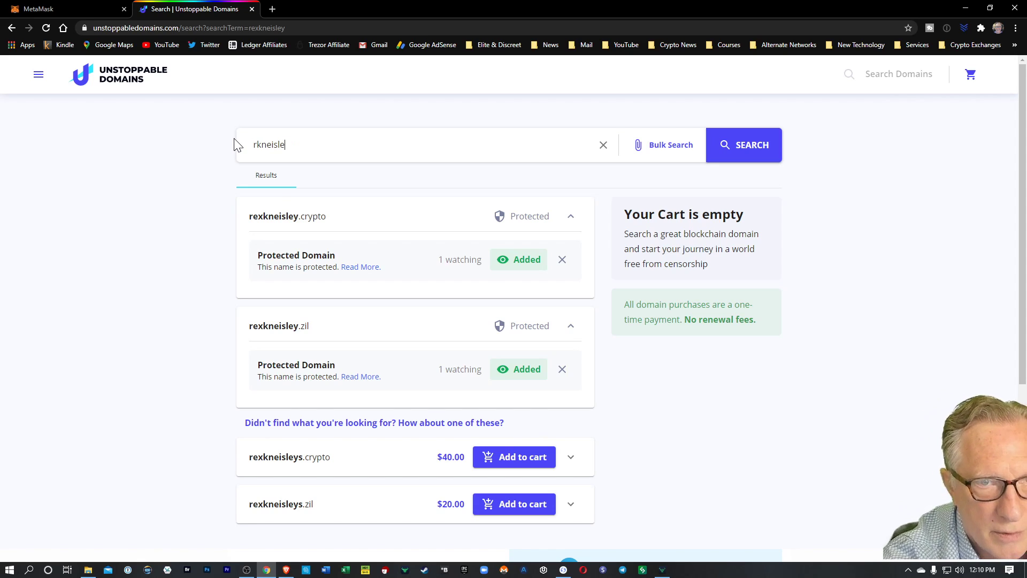
{"action": "key", "text": "Return"}
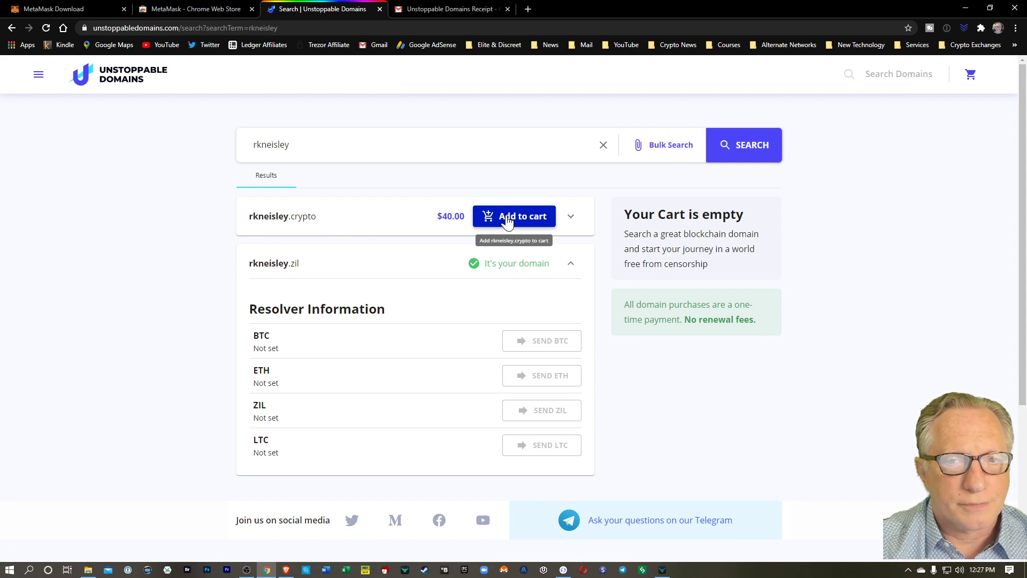
{"action": "left_click", "coordinate": [515, 216]}
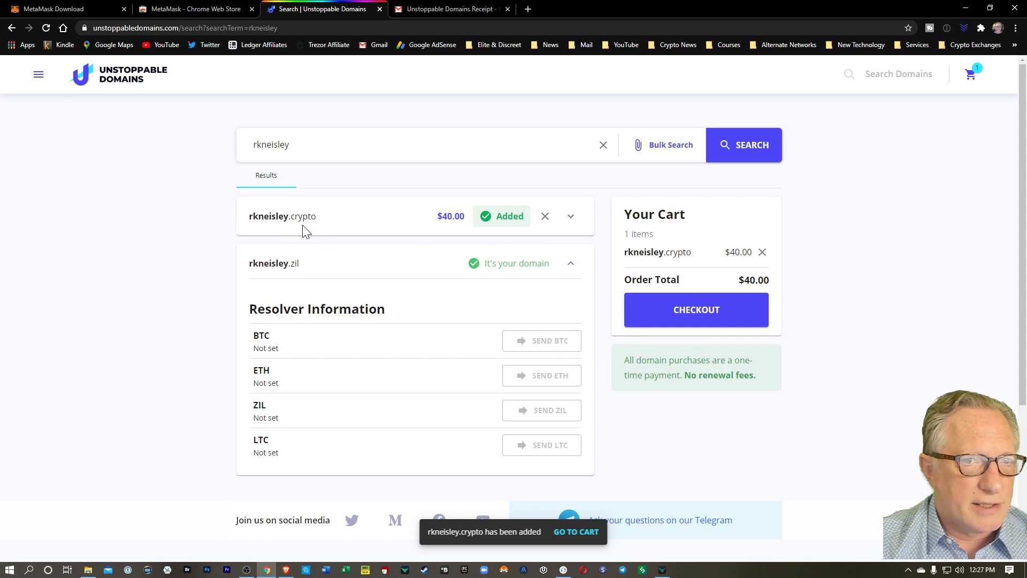
{"action": "left_click", "coordinate": [701, 314]}
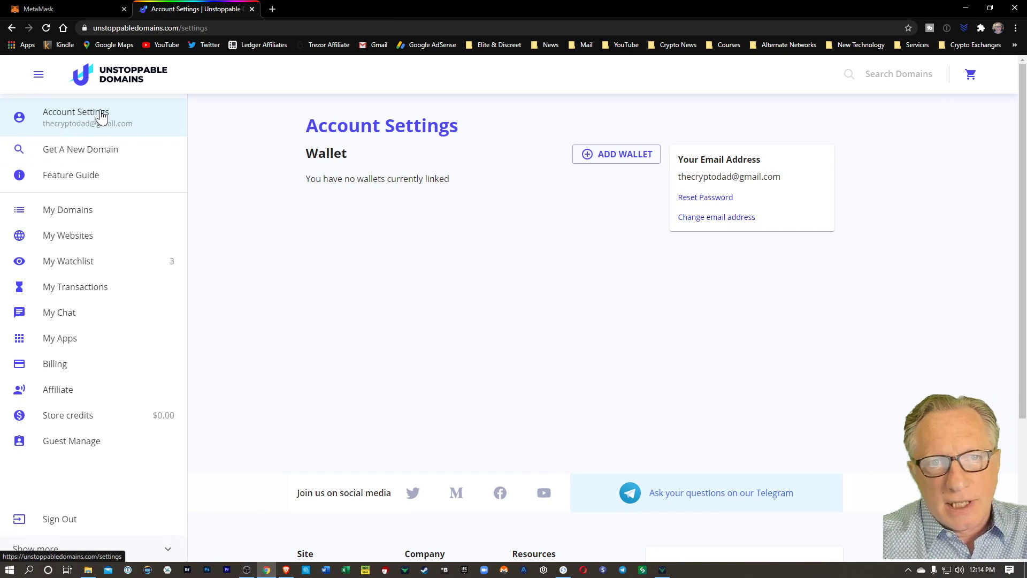
{"action": "left_click", "coordinate": [82, 122]}
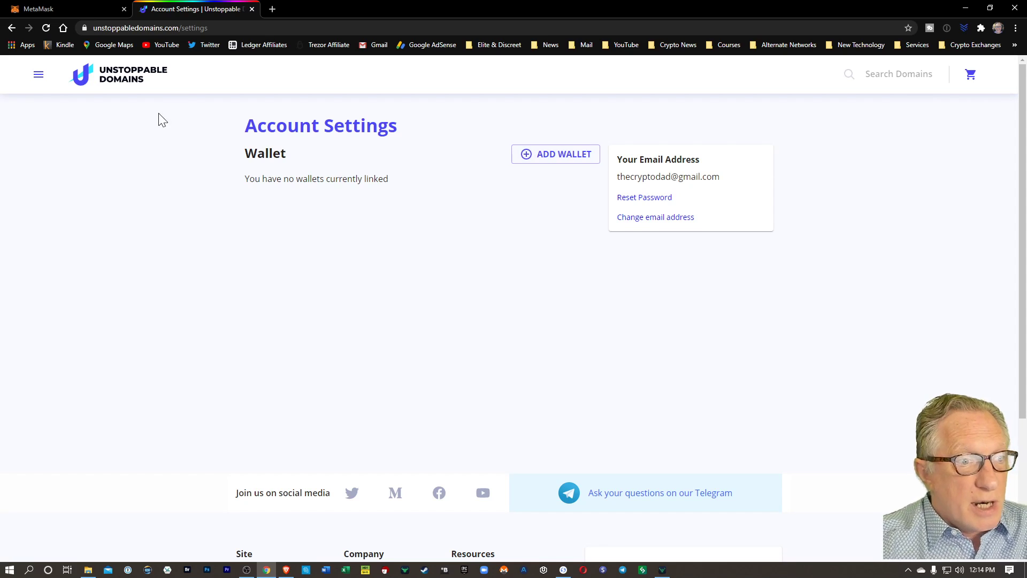
{"action": "left_click", "coordinate": [51, 12]}
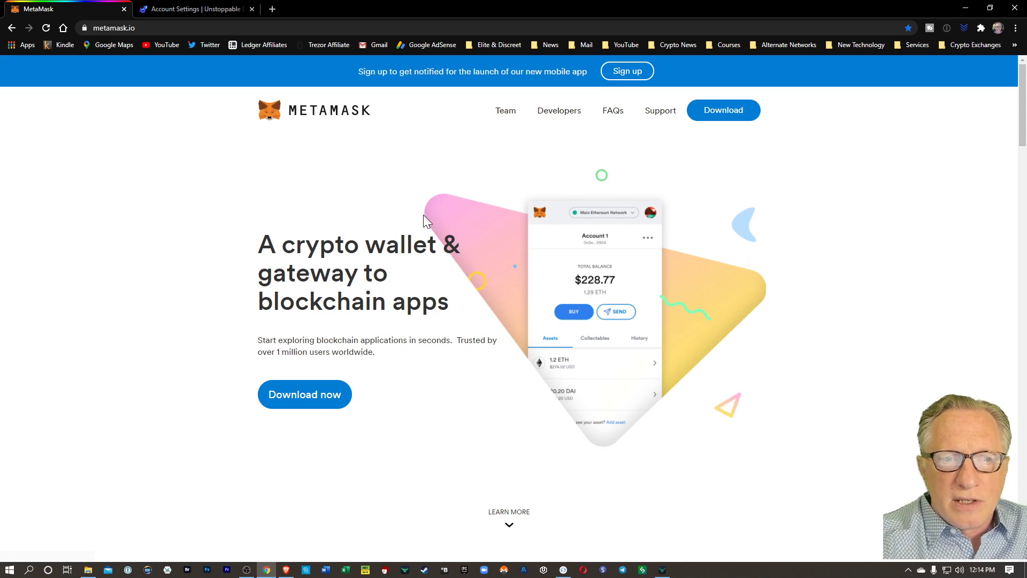
Go from MetaMask's download page to its Chrome Web Store listing
{"action": "left_click", "coordinate": [306, 399]}
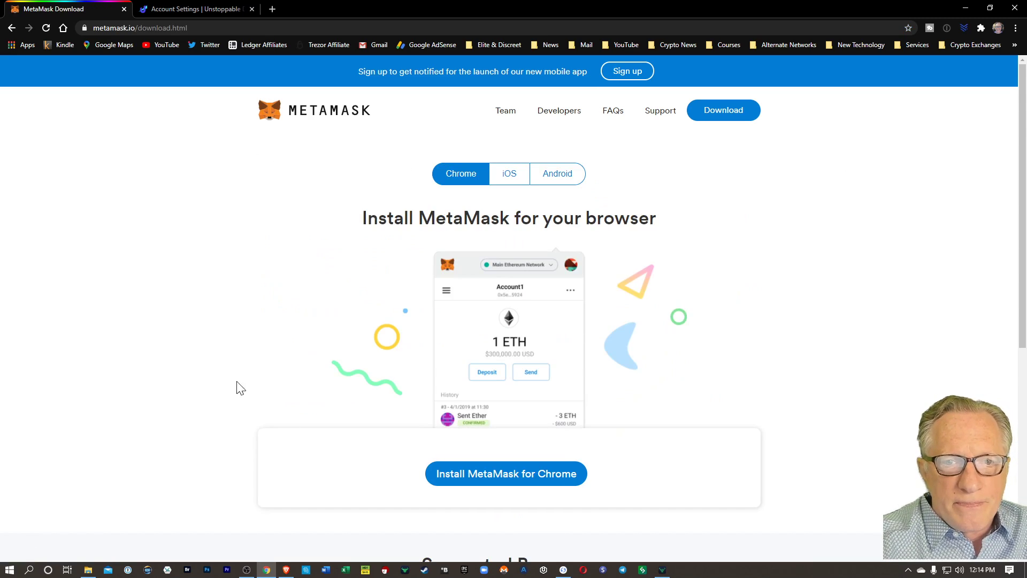
{"action": "scroll", "coordinate": [695, 364], "scroll_direction": "down", "scroll_amount": 1}
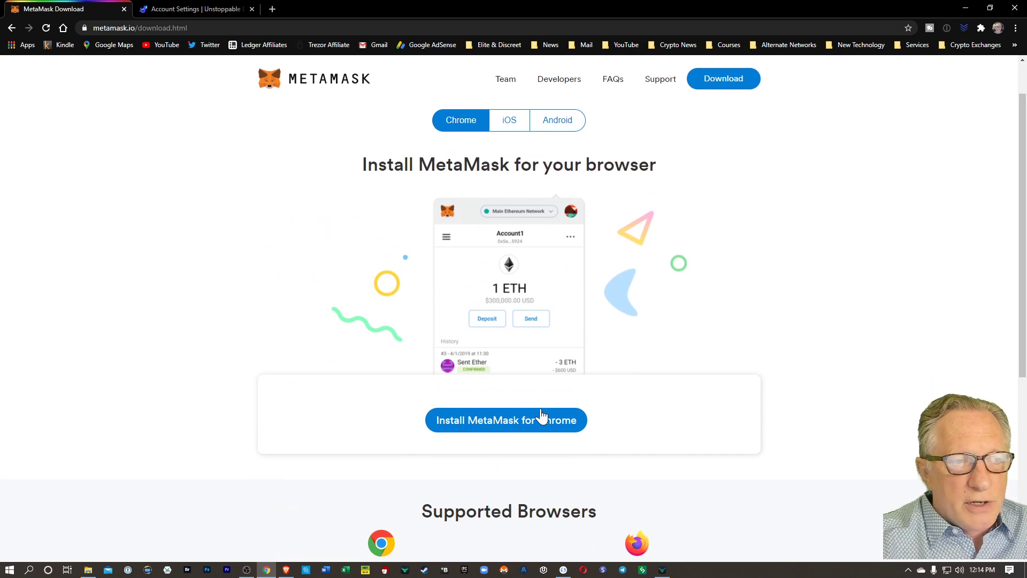
{"action": "left_click", "coordinate": [505, 423]}
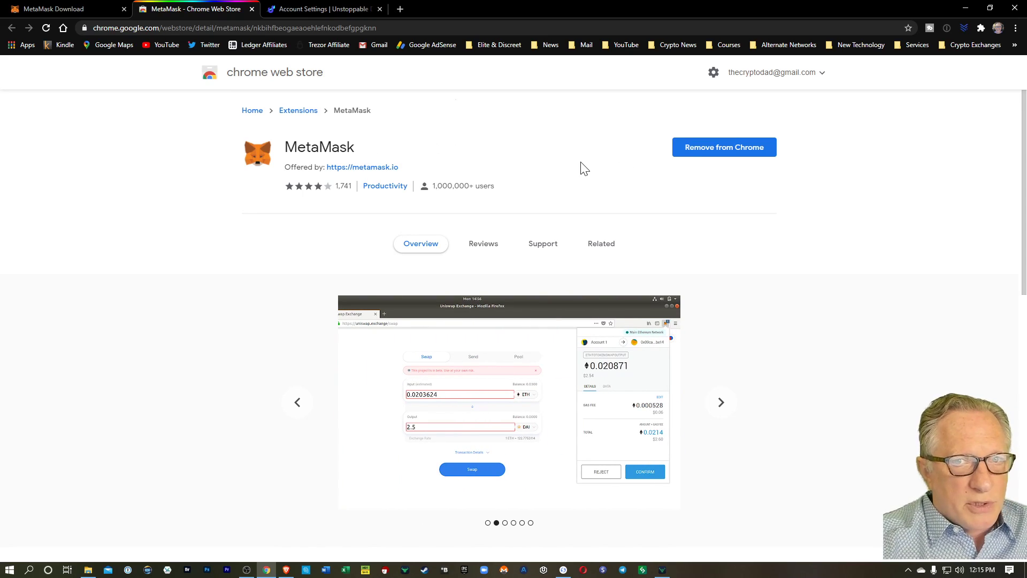
Unlock the MetaMask extension with the wallet password
{"action": "left_click", "coordinate": [980, 28]}
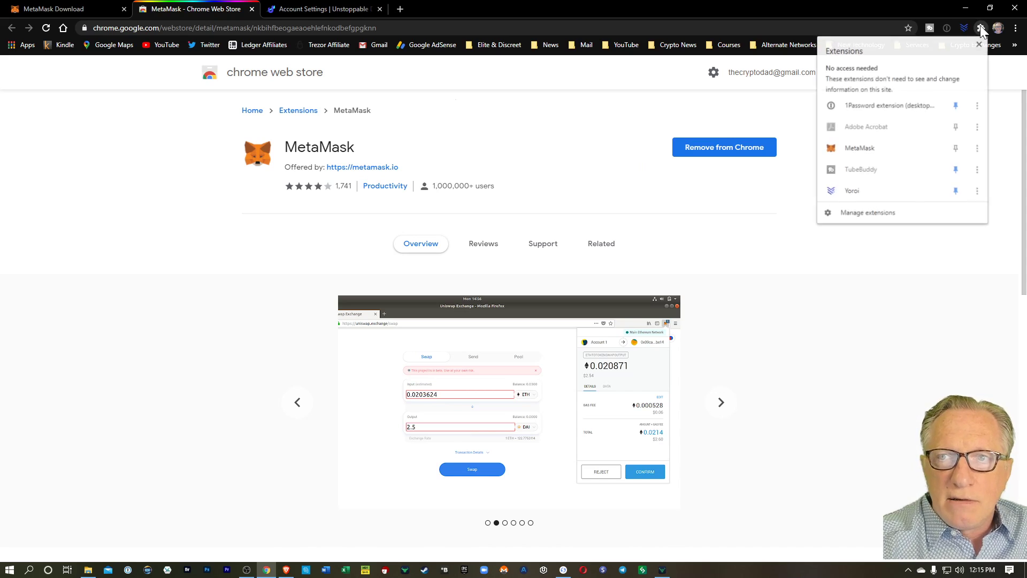
{"action": "left_click", "coordinate": [878, 155]}
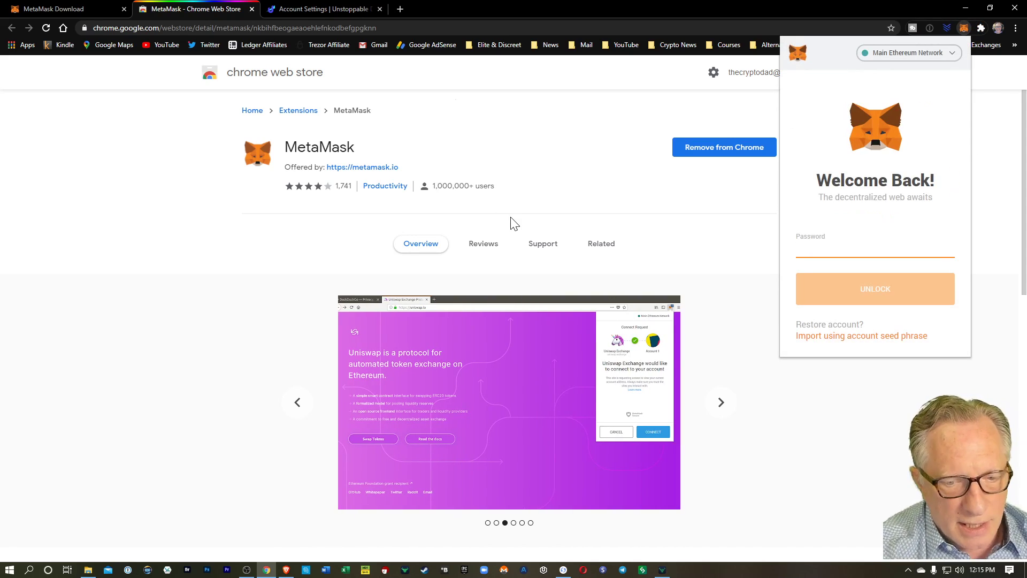
{"action": "type", "text": "••"}
{"action": "key", "text": "Return"}
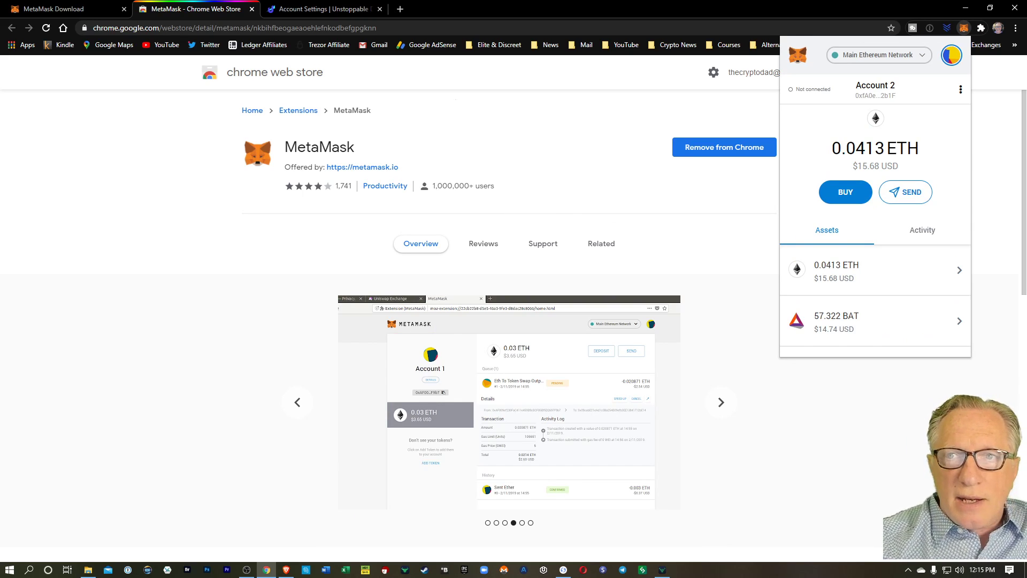
Create a new MetaMask account named My MetaMask
{"action": "left_click", "coordinate": [951, 55]}
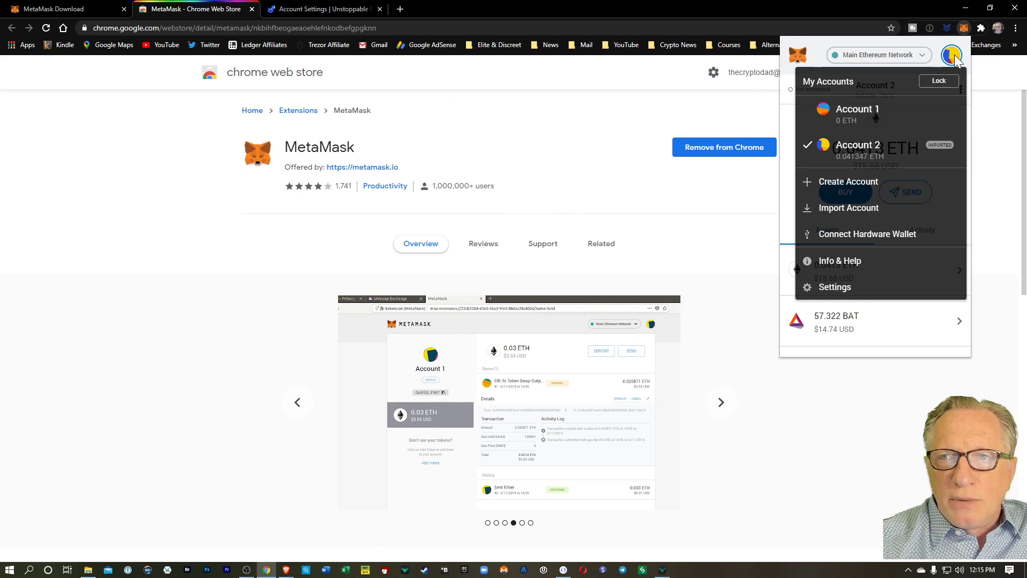
{"action": "left_click", "coordinate": [869, 182]}
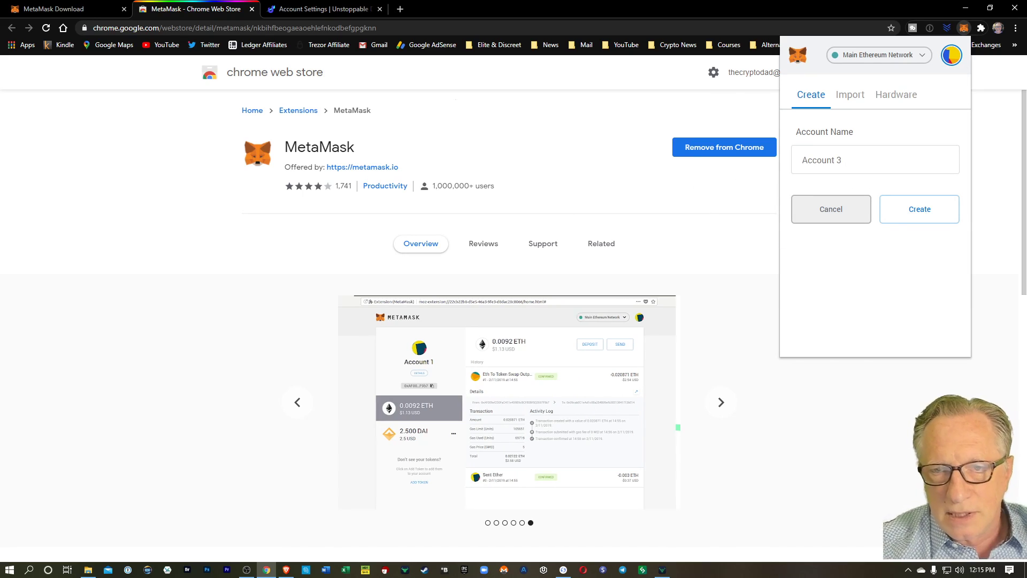
{"action": "type", "text": "My MetaMask"}
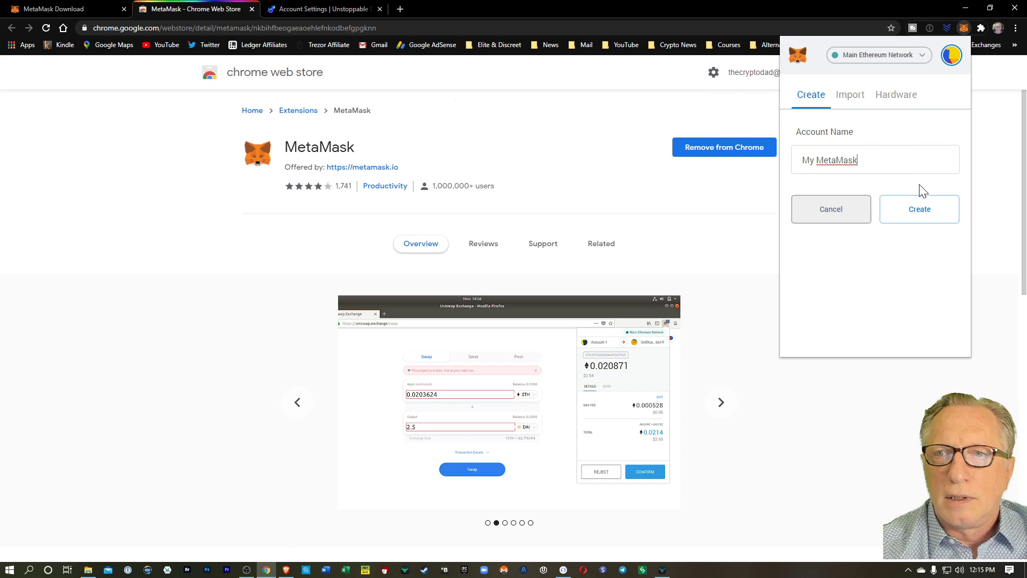
{"action": "left_click", "coordinate": [926, 218]}
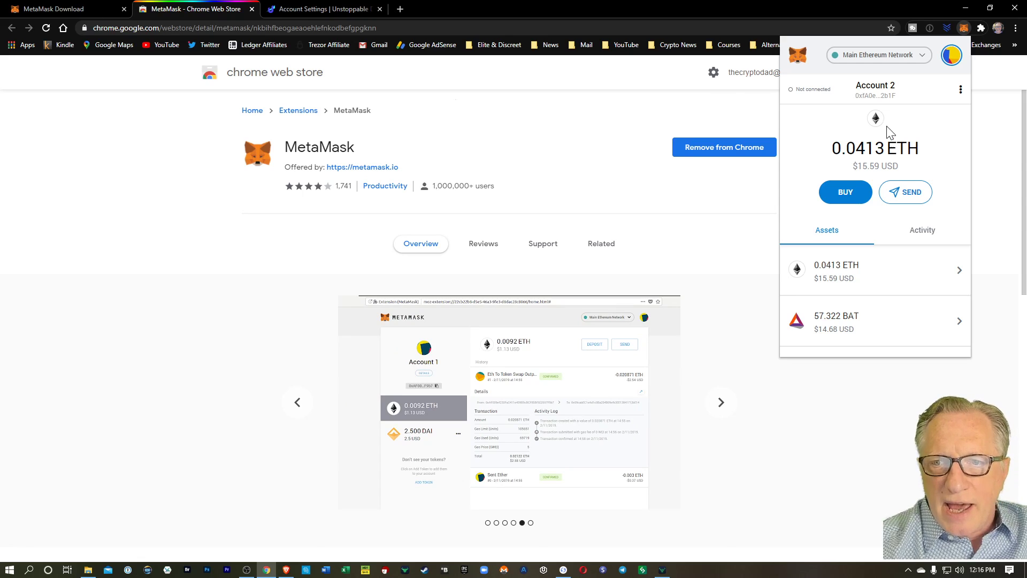
Rename the account to Unstoppable Wallet in its account details
{"action": "left_click", "coordinate": [959, 92]}
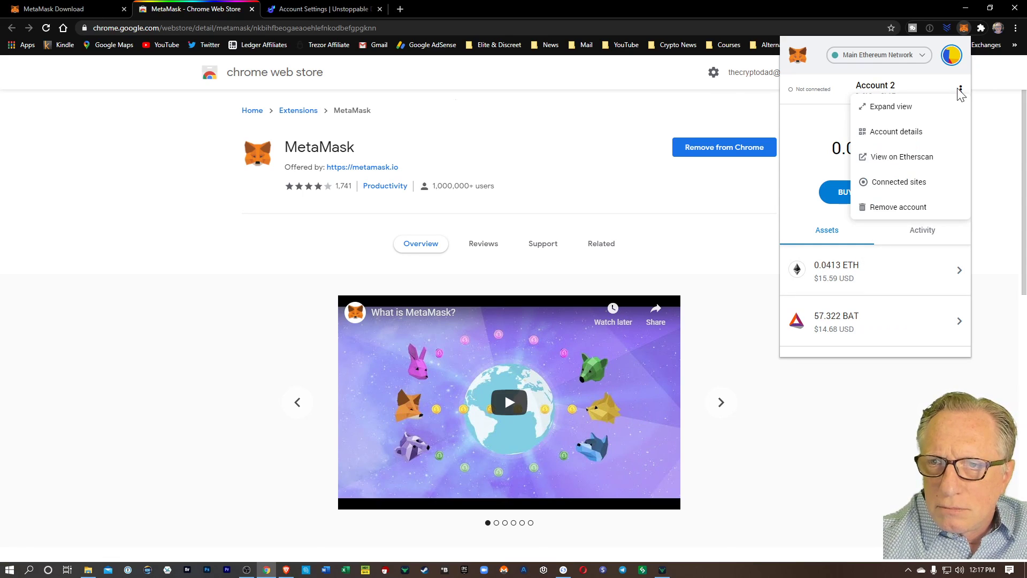
{"action": "left_click", "coordinate": [909, 132]}
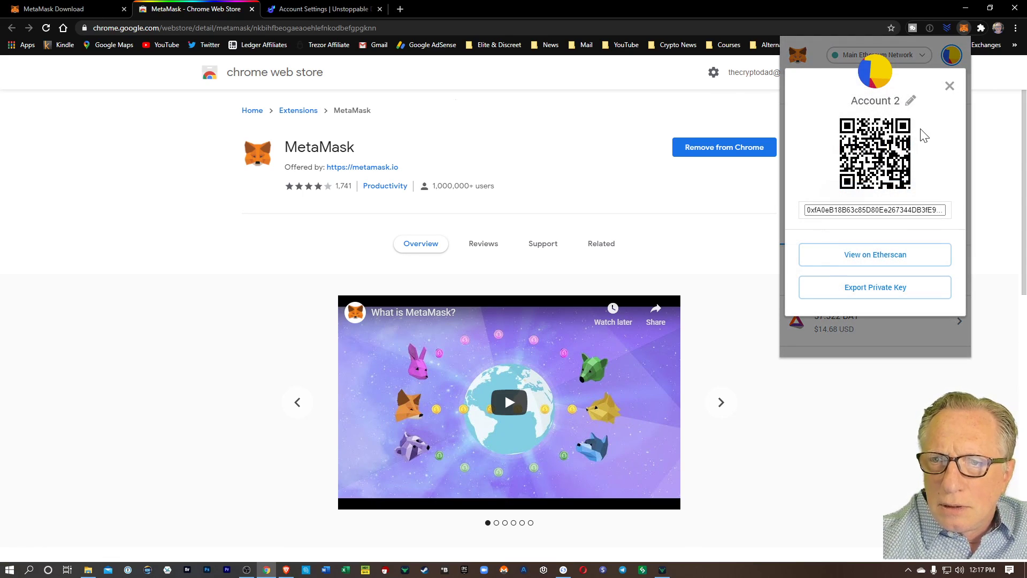
{"action": "left_click", "coordinate": [911, 100]}
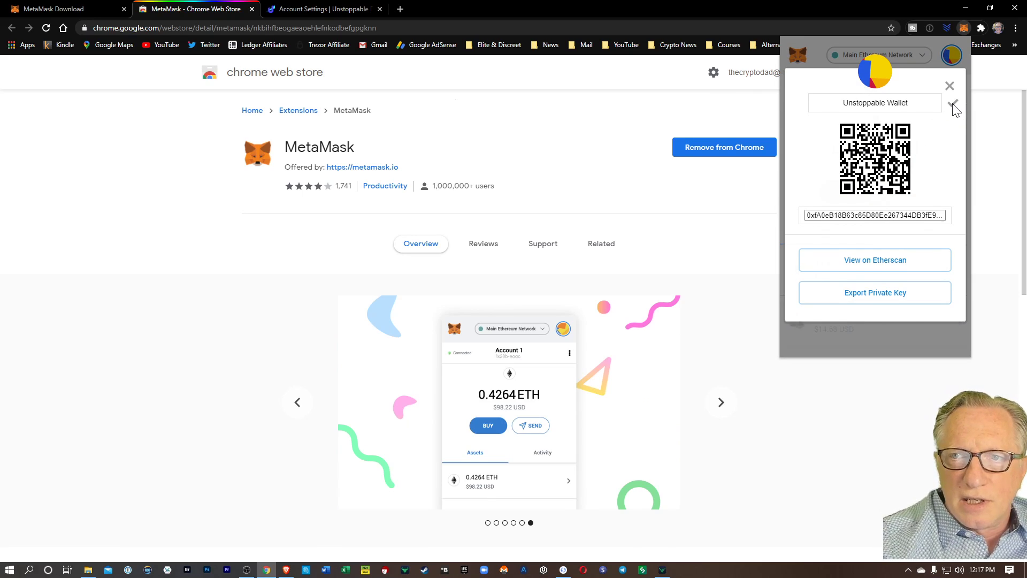
{"action": "left_click", "coordinate": [953, 103]}
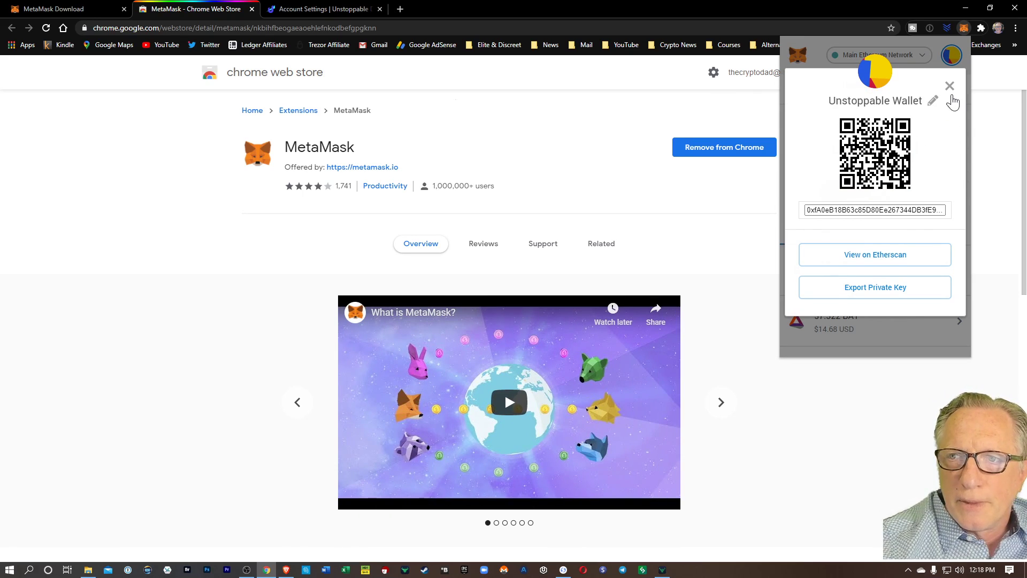
{"action": "left_click", "coordinate": [949, 86]}
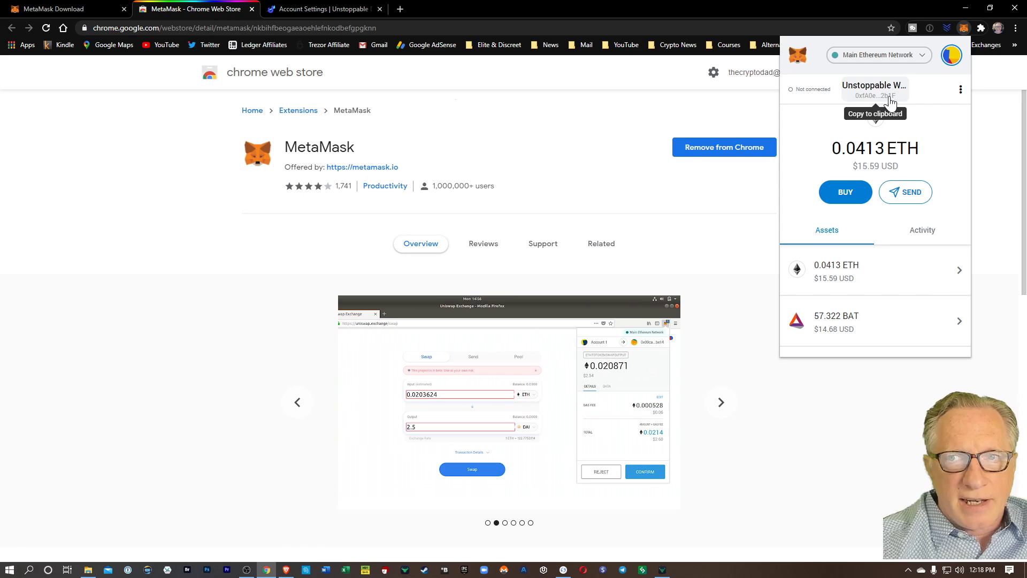
Review the MetaMask accounts list, then return to Unstoppable Domains account settings
{"action": "left_click", "coordinate": [951, 56]}
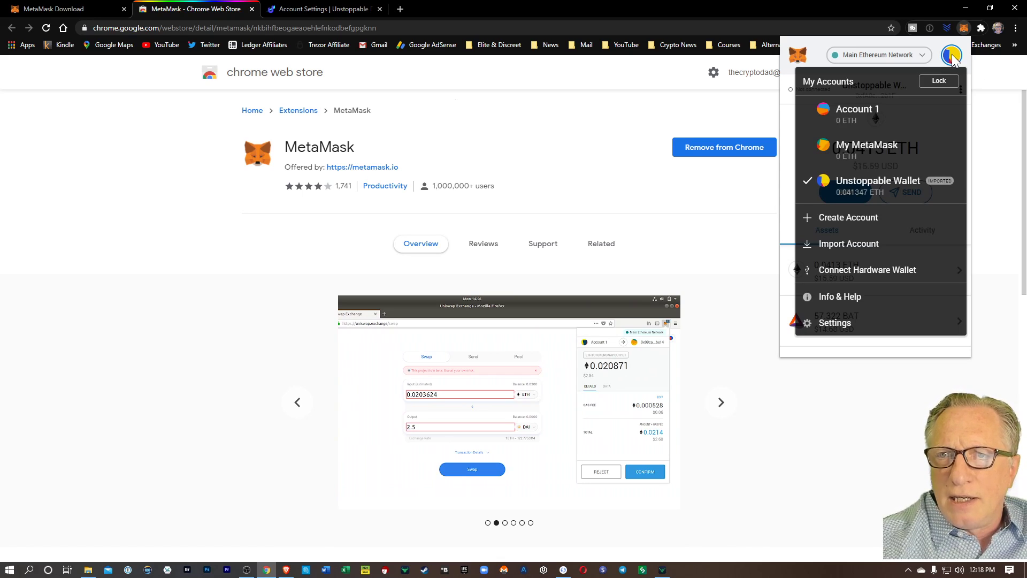
{"action": "left_click", "coordinate": [856, 113]}
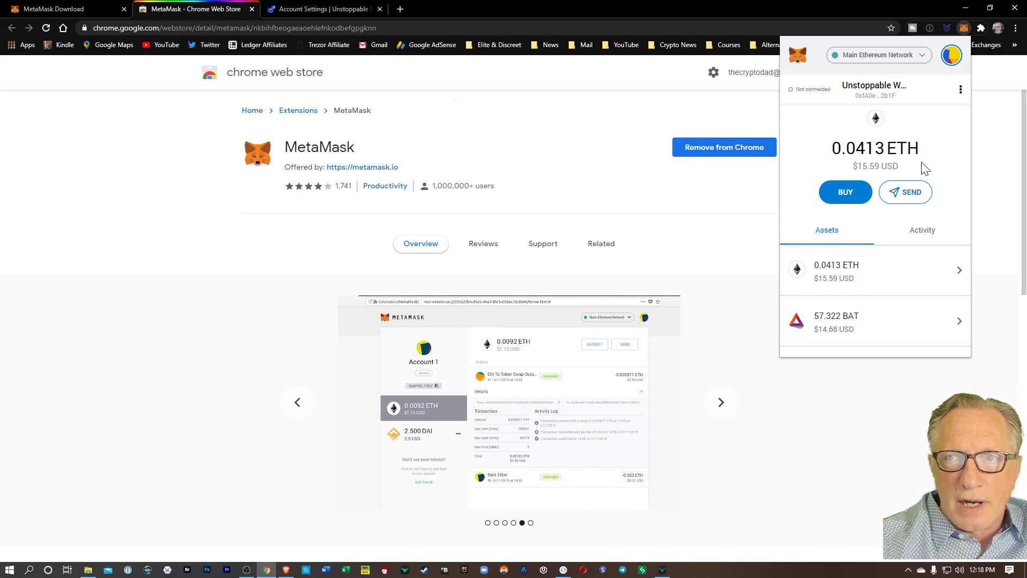
{"action": "left_click", "coordinate": [320, 9]}
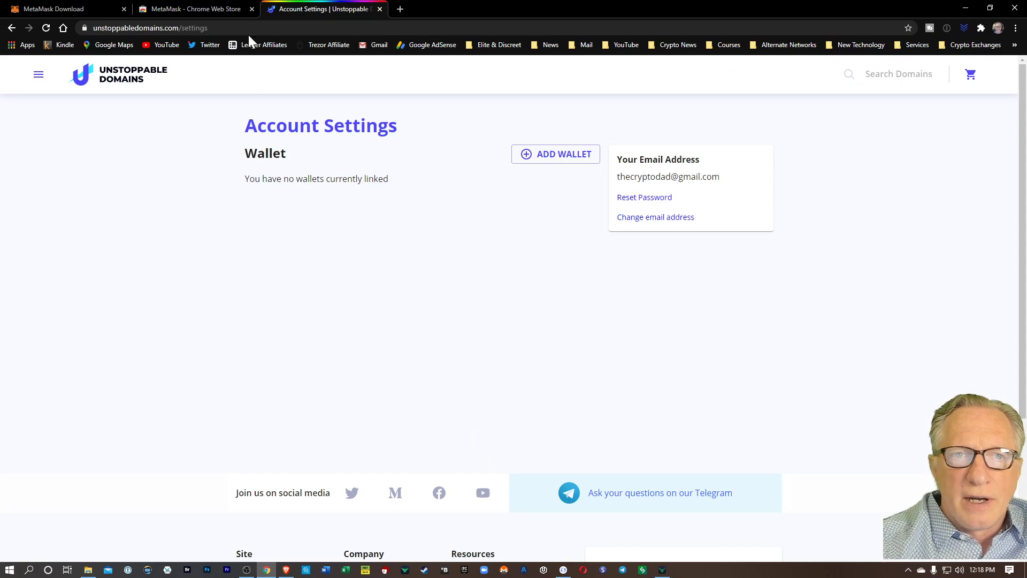
Start adding a WEB3 wallet and request a confirmation code by email
{"action": "left_click", "coordinate": [554, 154]}
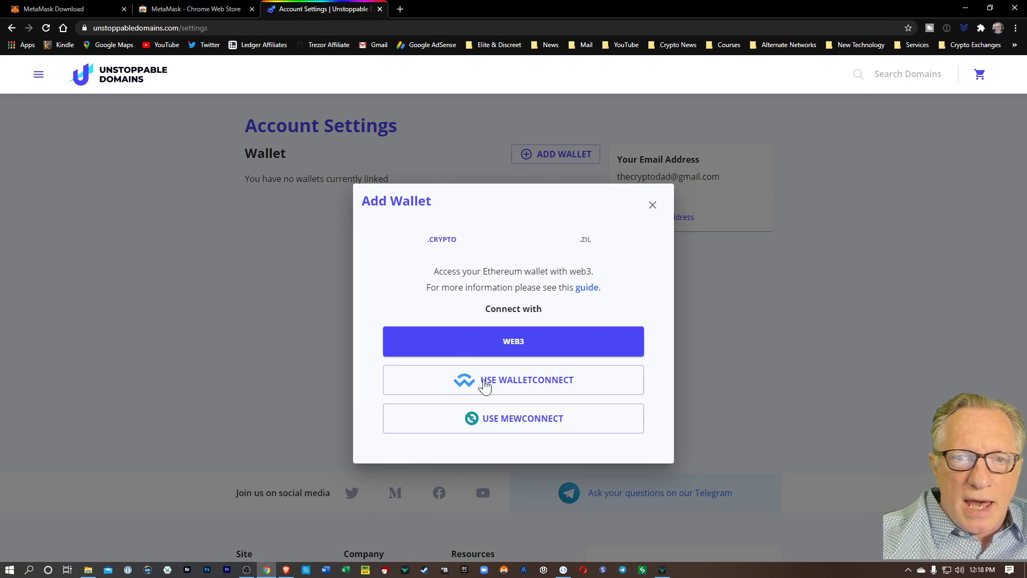
{"action": "left_click", "coordinate": [520, 347]}
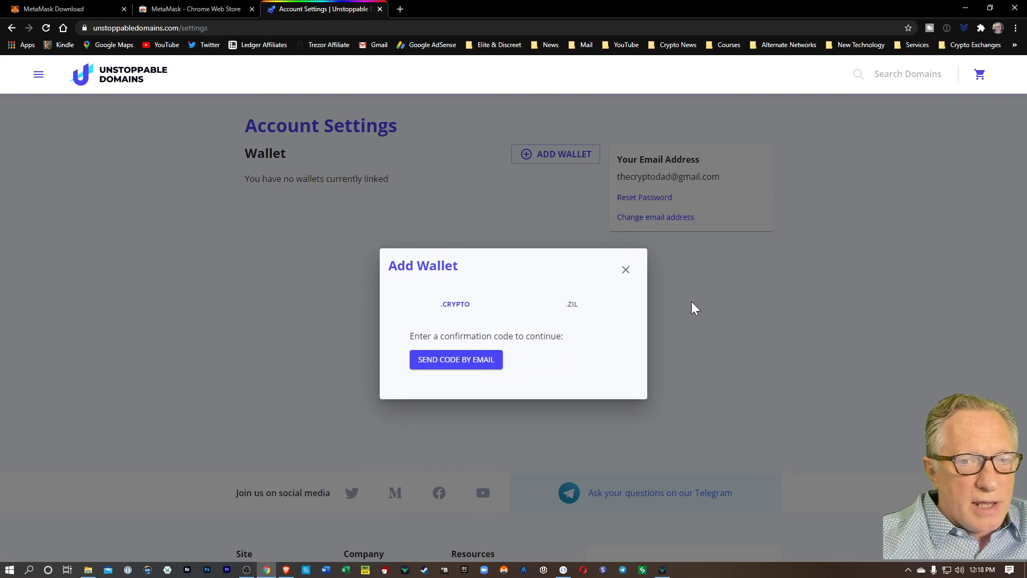
{"action": "left_click", "coordinate": [465, 365]}
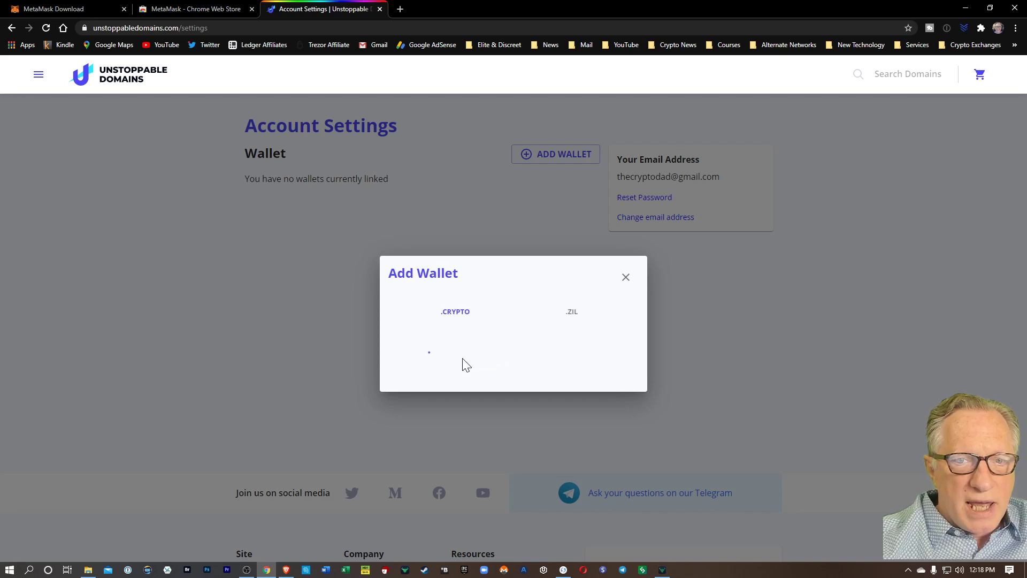
Copy the confirmation code from the email in Gmail
{"action": "left_click", "coordinate": [397, 9]}
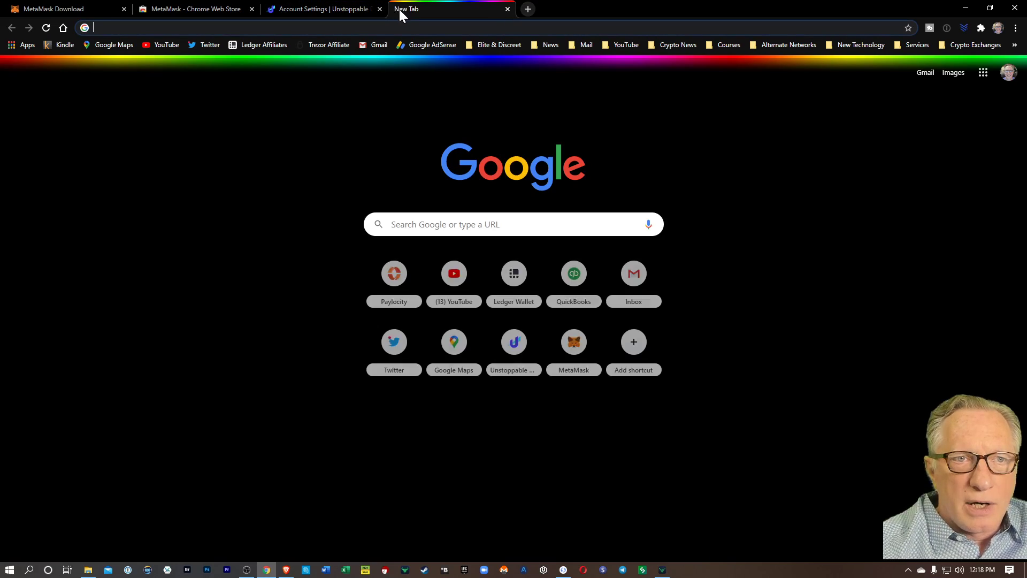
{"action": "left_click", "coordinate": [367, 44]}
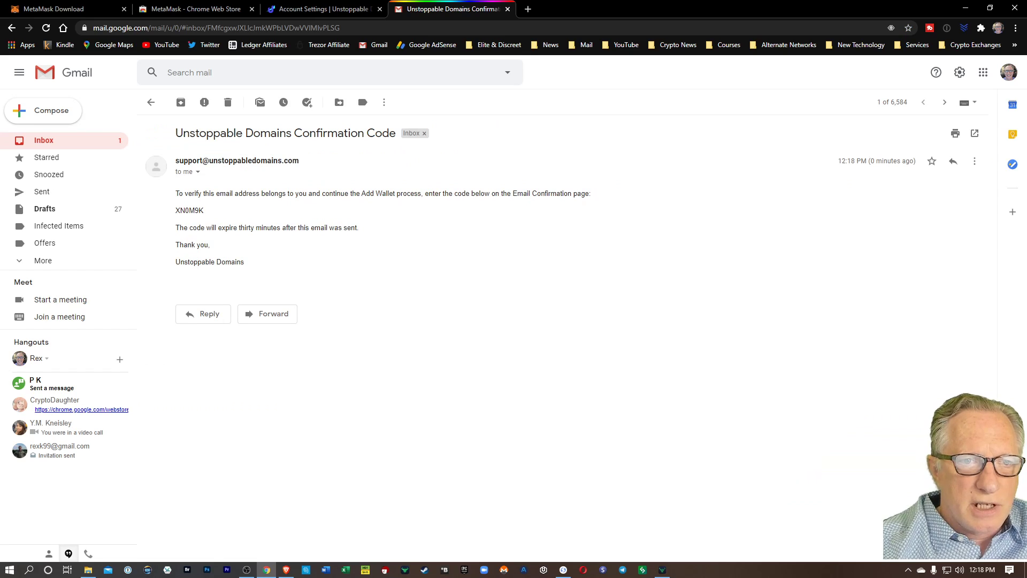
{"action": "left_click_drag", "start_coordinate": [176, 210], "coordinate": [207, 211]}
{"action": "right_click", "coordinate": [206, 213]}
{"action": "left_click", "coordinate": [214, 218]}
Paste the confirmation code into the account settings code field
{"action": "left_click", "coordinate": [338, 9]}
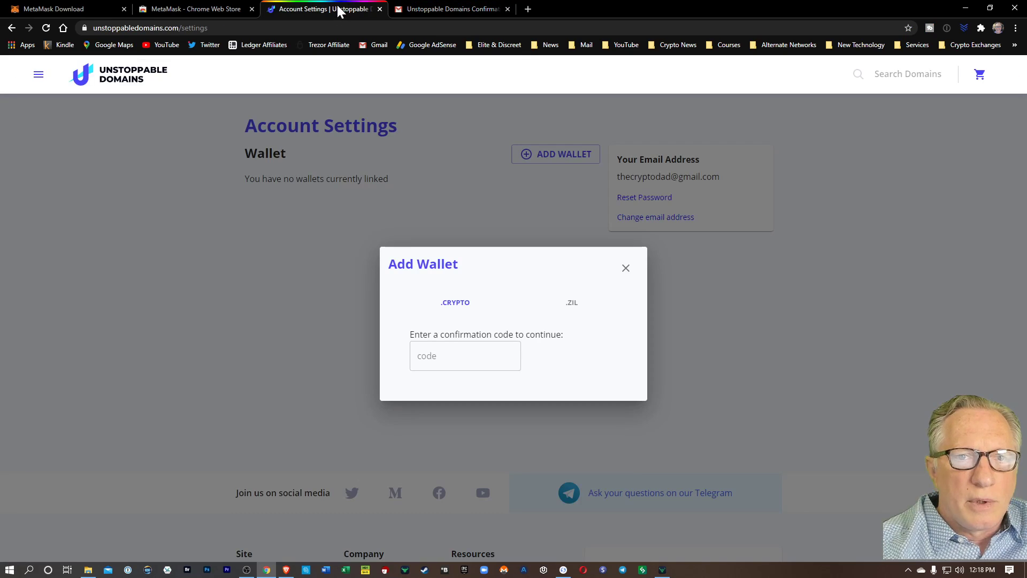
{"action": "right_click", "coordinate": [426, 354]}
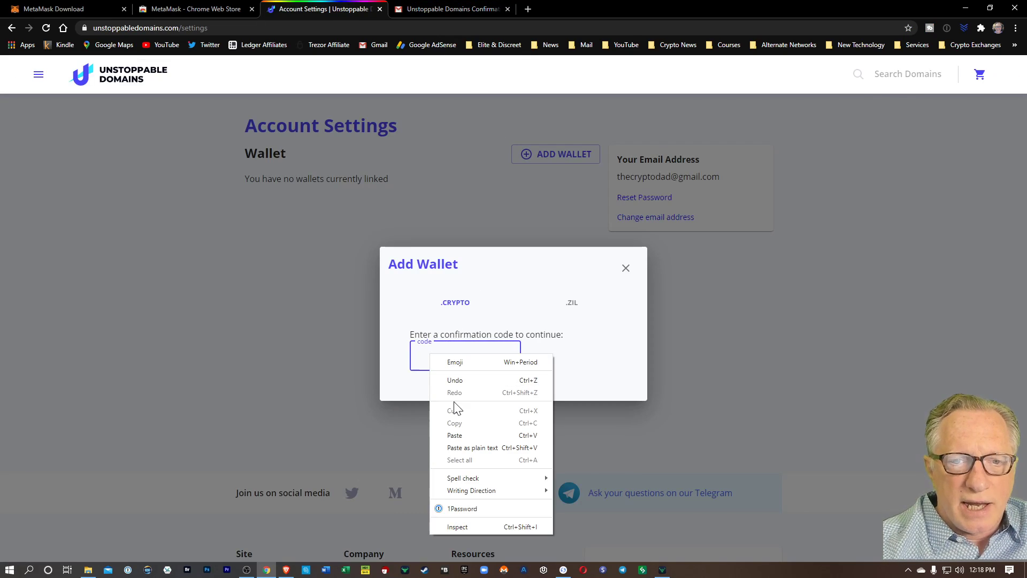
{"action": "left_click", "coordinate": [457, 436]}
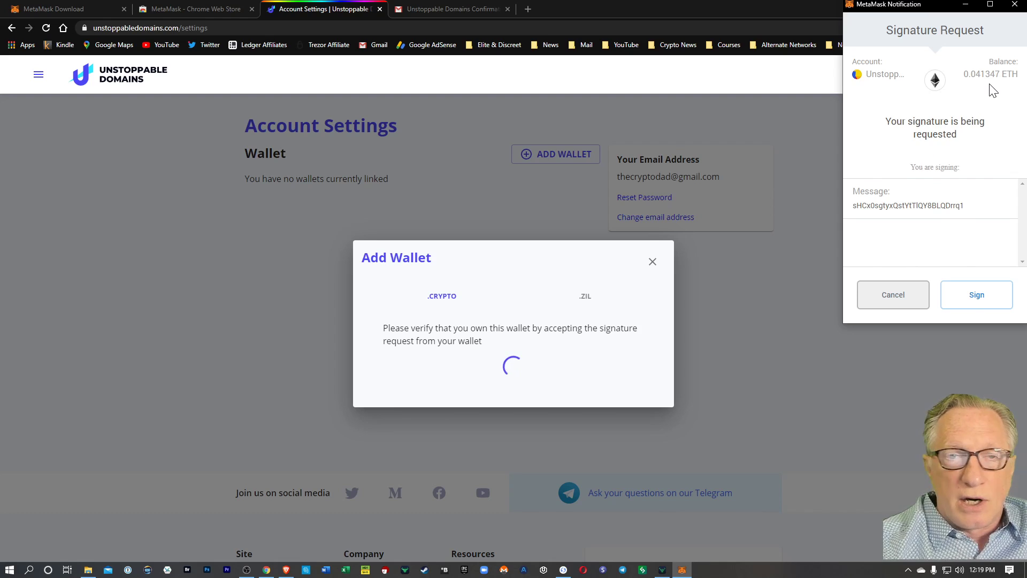
Sign the MetaMask ownership verification request to link the ETH wallet
{"action": "left_click", "coordinate": [979, 297]}
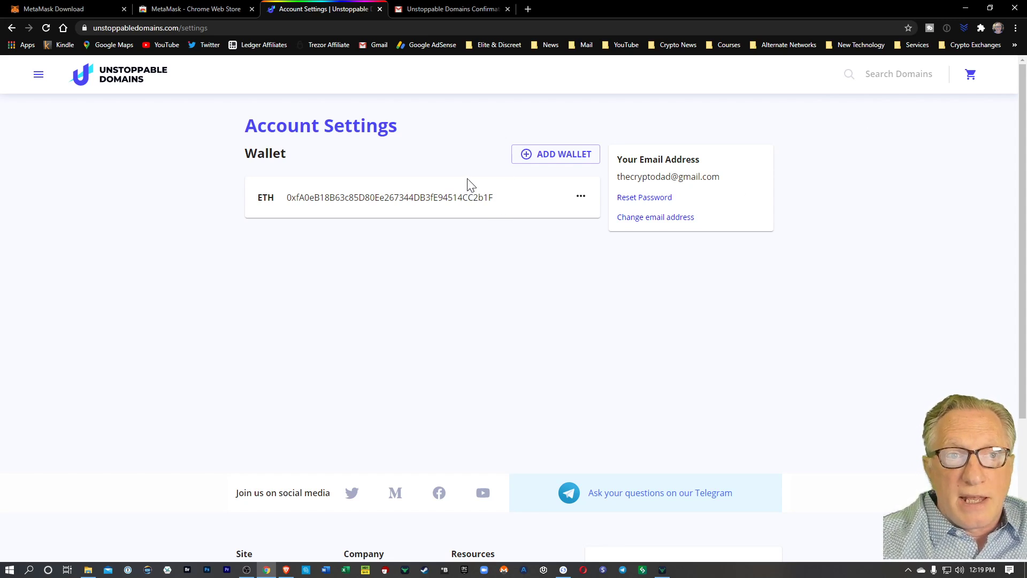
Open My Domains from the sidebar, showing rkneisley.crypto as Unclaimed
{"action": "left_click", "coordinate": [38, 79]}
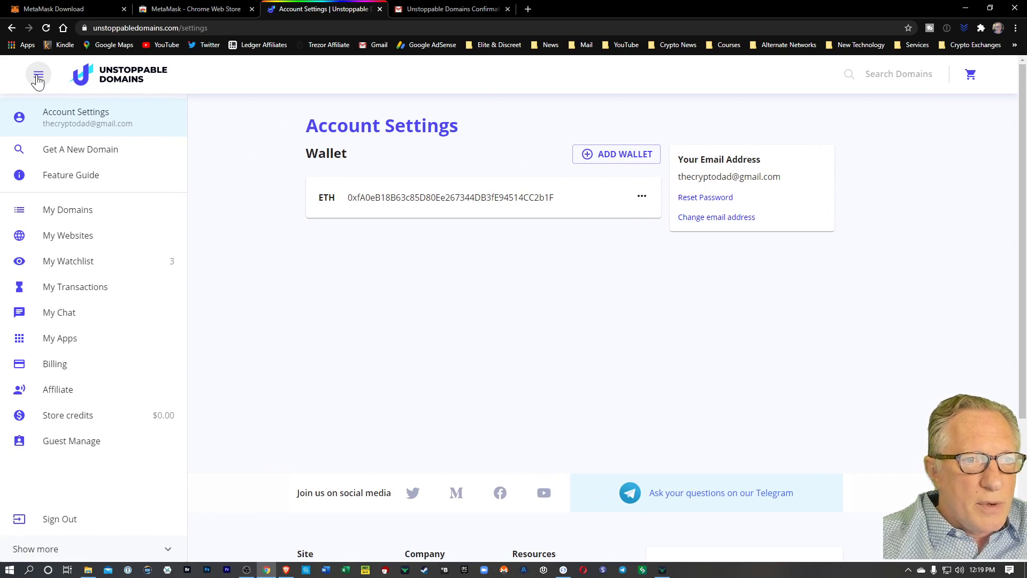
{"action": "left_click", "coordinate": [72, 214]}
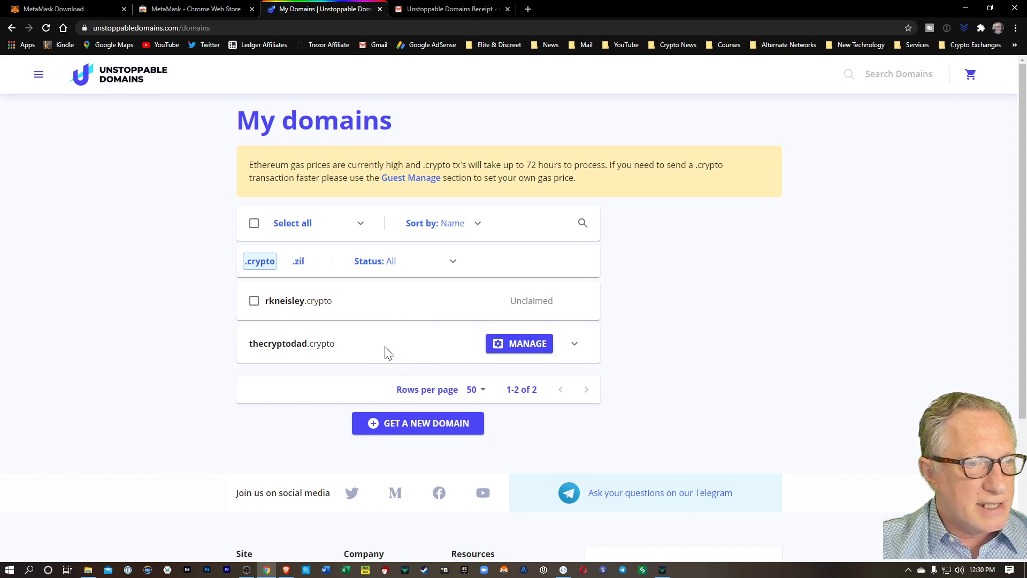
Tick rkneisley.crypto for claiming and check the MetaMask wallet
{"action": "left_click", "coordinate": [254, 300]}
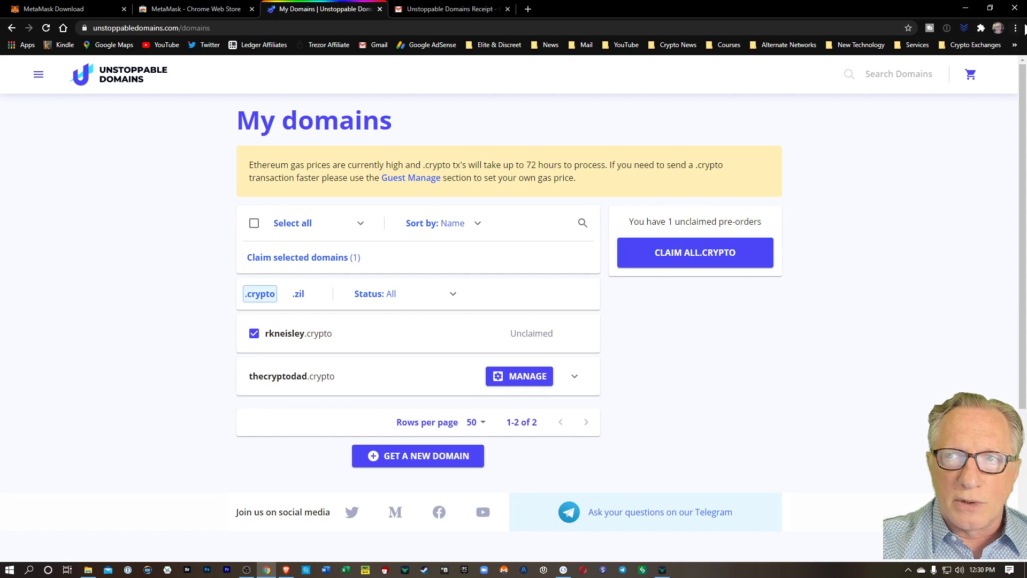
{"action": "left_click", "coordinate": [1015, 28]}
{"action": "left_click", "coordinate": [983, 28]}
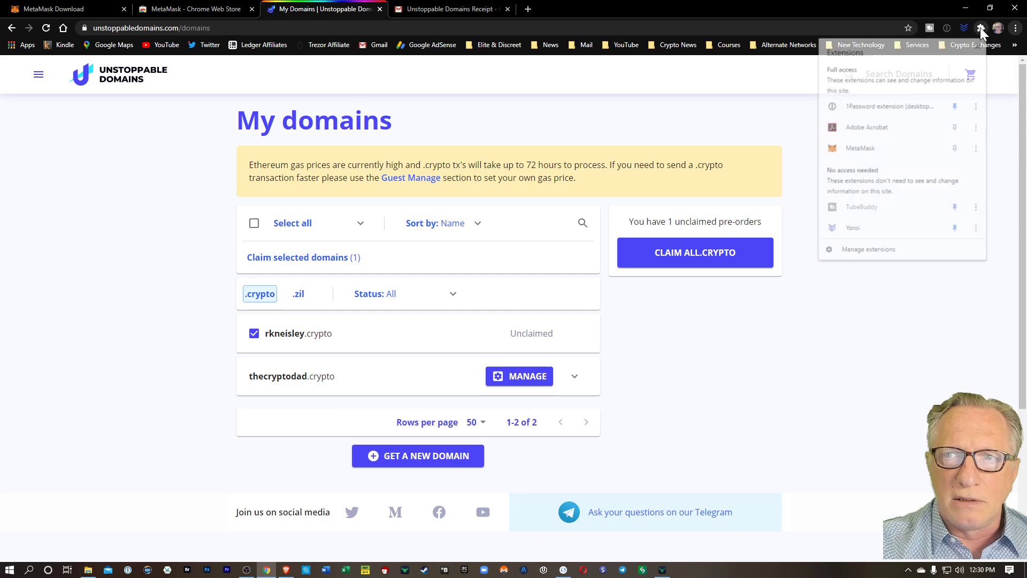
{"action": "left_click", "coordinate": [868, 151]}
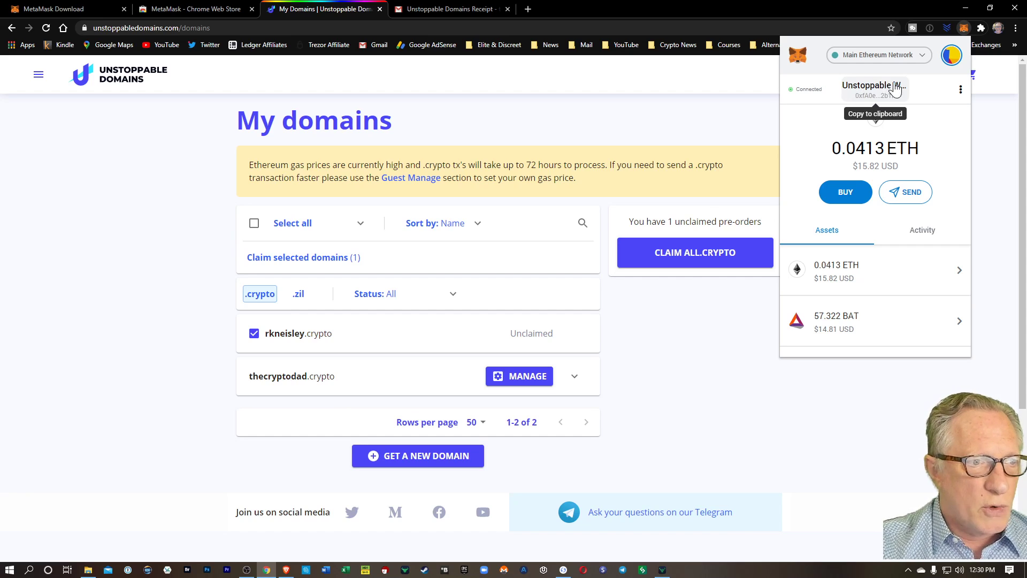
{"action": "left_click", "coordinate": [880, 94]}
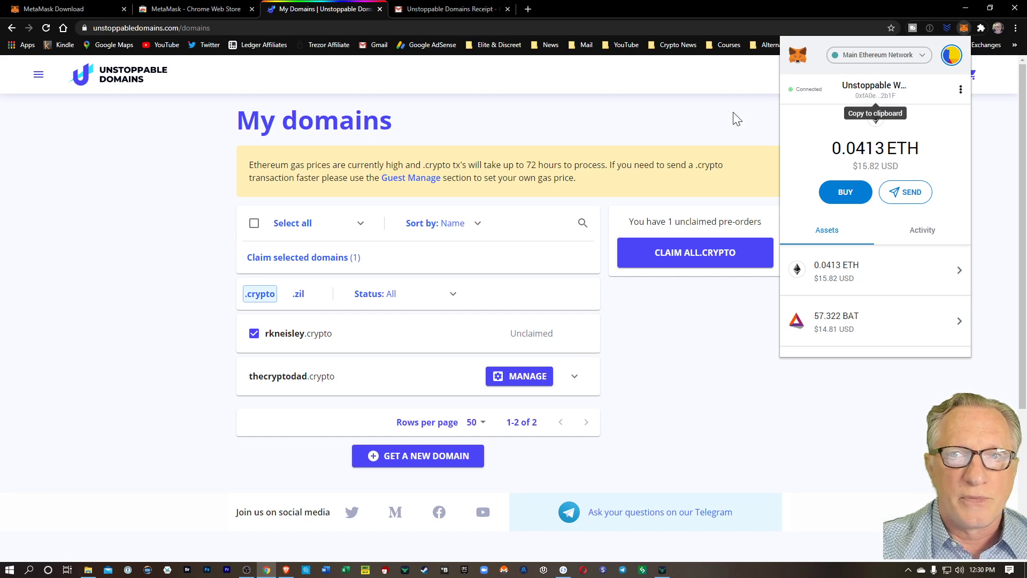
{"action": "left_click", "coordinate": [696, 118]}
Claim all .crypto domains, request the email code, and copy it from Gmail
{"action": "left_click", "coordinate": [689, 266]}
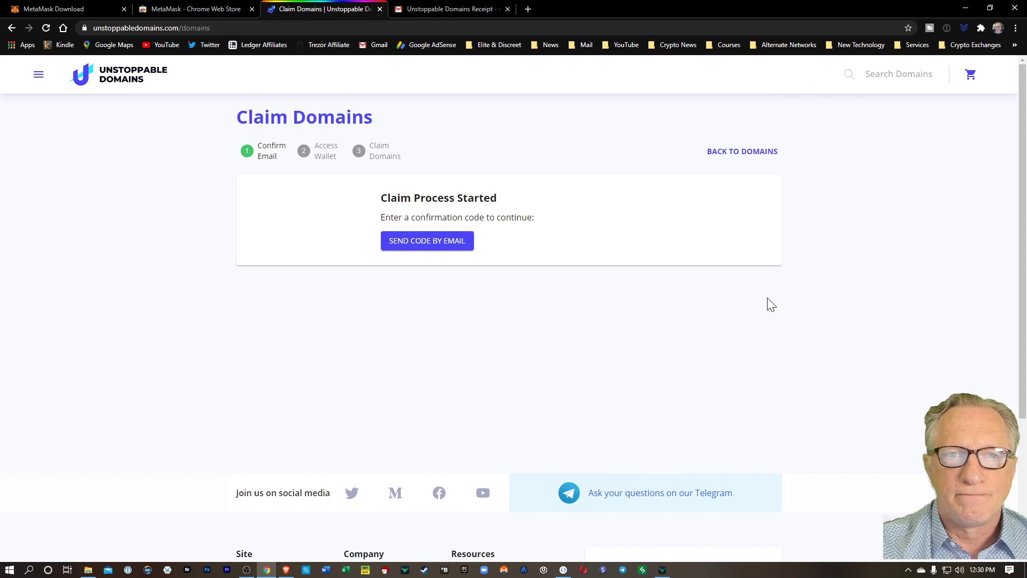
{"action": "left_click", "coordinate": [412, 244]}
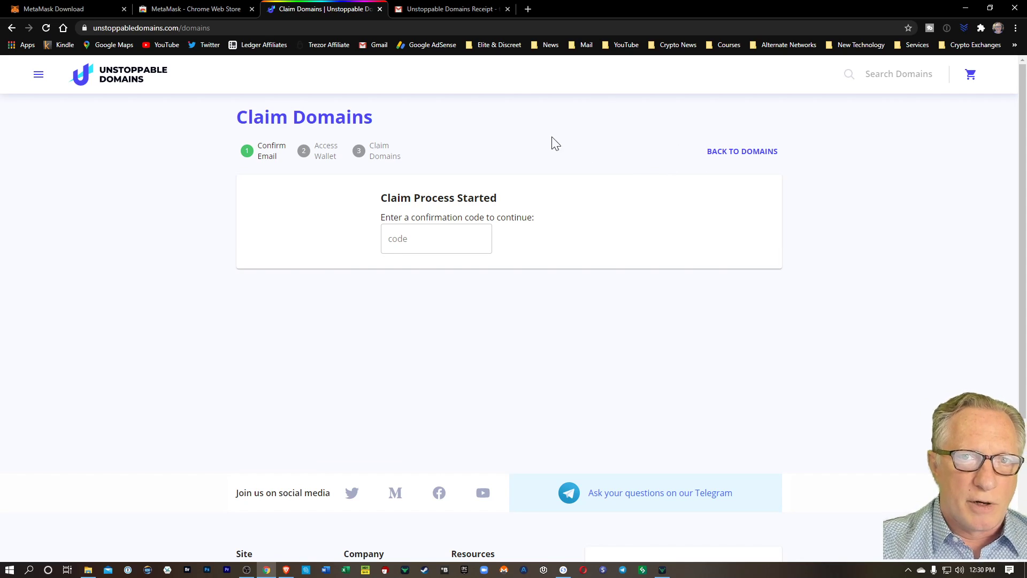
{"action": "left_click", "coordinate": [456, 9]}
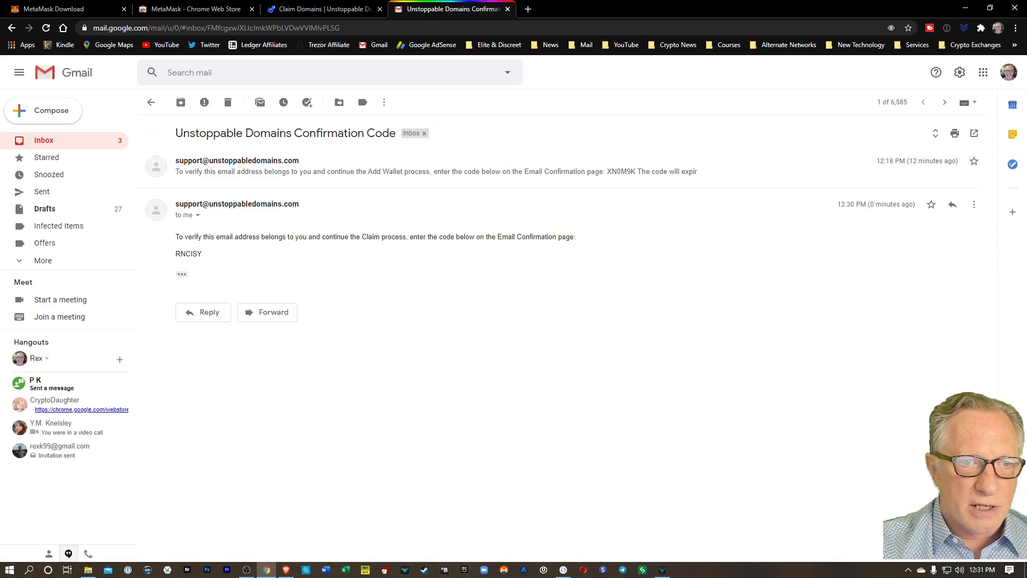
{"action": "double_click", "coordinate": [202, 255]}
{"action": "right_click", "coordinate": [194, 255]}
{"action": "left_click", "coordinate": [207, 261]}
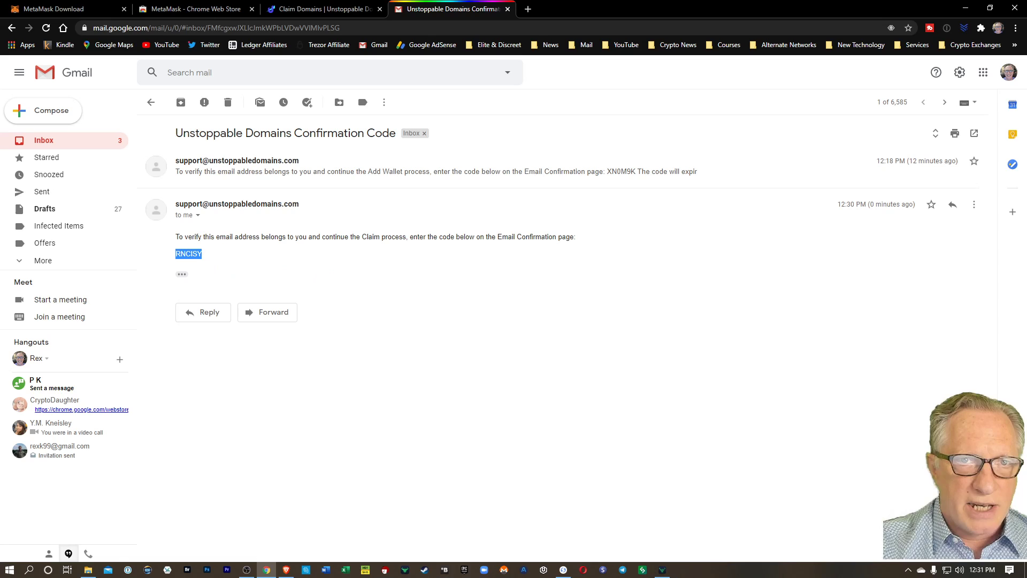
{"action": "left_click", "coordinate": [332, 5]}
Paste the confirmation code into the claim form and submit it
{"action": "left_click", "coordinate": [393, 238]}
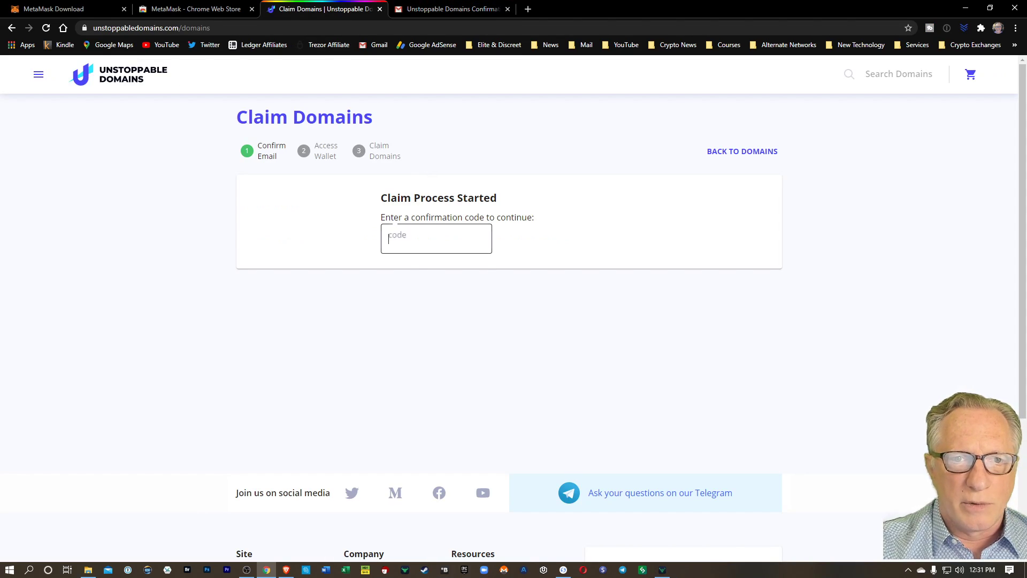
{"action": "right_click", "coordinate": [392, 237]}
{"action": "left_click", "coordinate": [415, 316]}
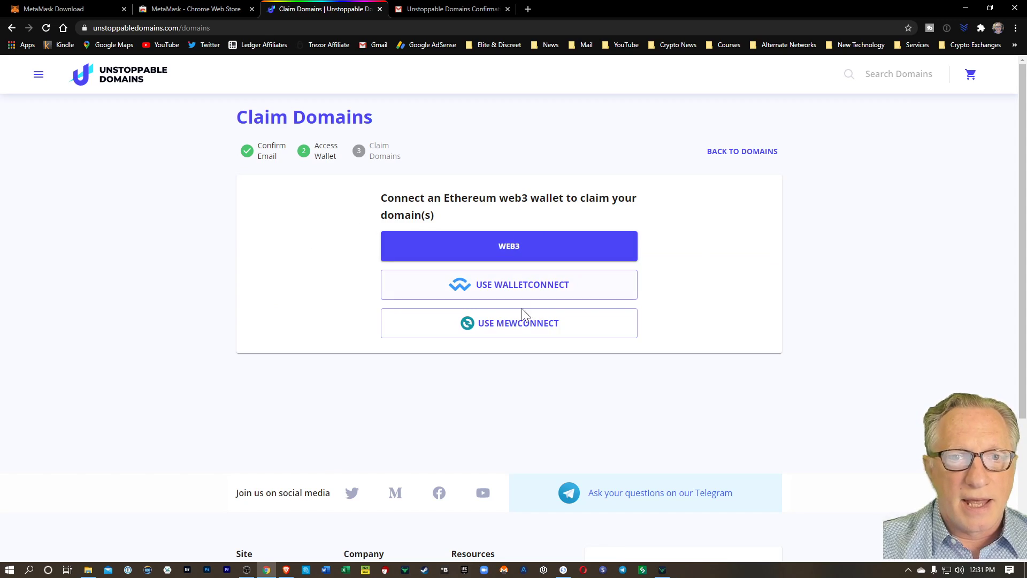
Claim rkneisley.crypto to the Web3 wallet, accepting the irreversibility notice, then view domains
{"action": "left_click", "coordinate": [541, 247]}
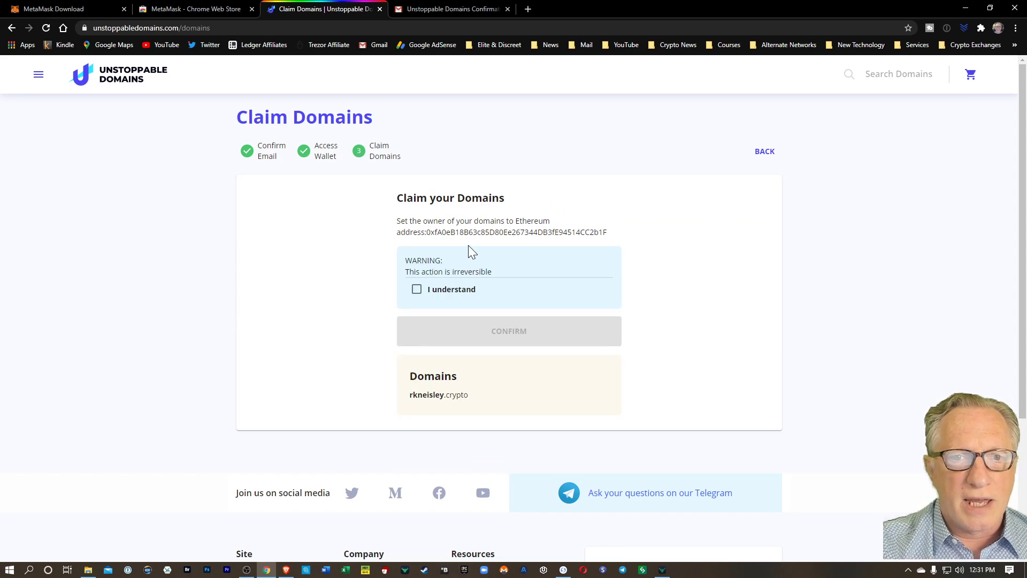
{"action": "left_click", "coordinate": [418, 289]}
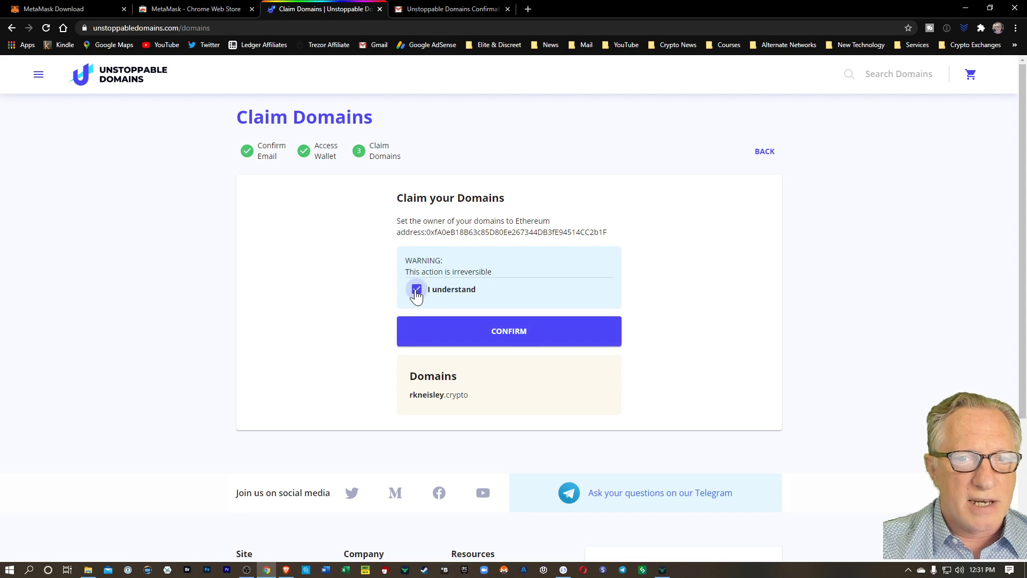
{"action": "left_click", "coordinate": [509, 335]}
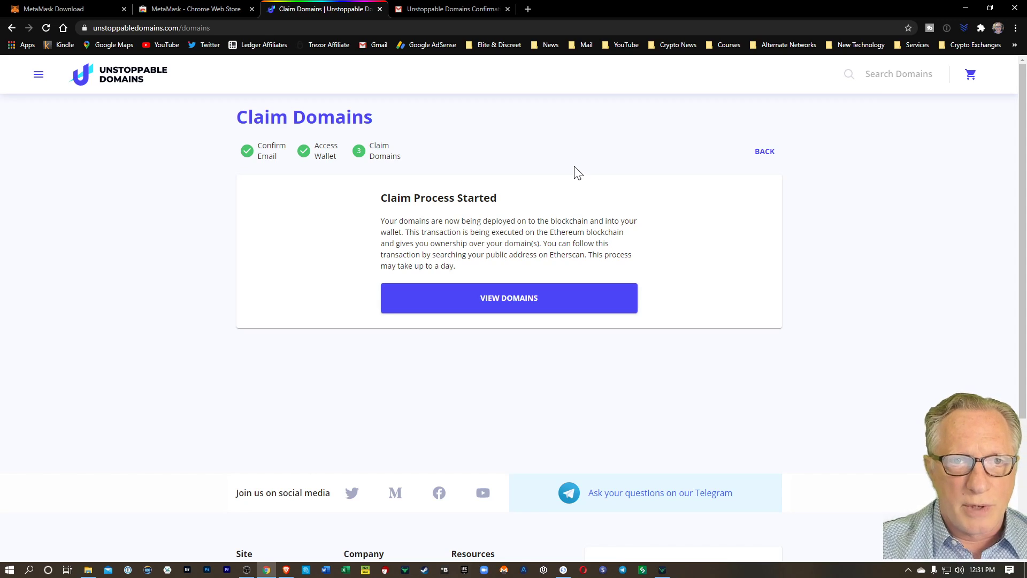
{"action": "left_click", "coordinate": [518, 306]}
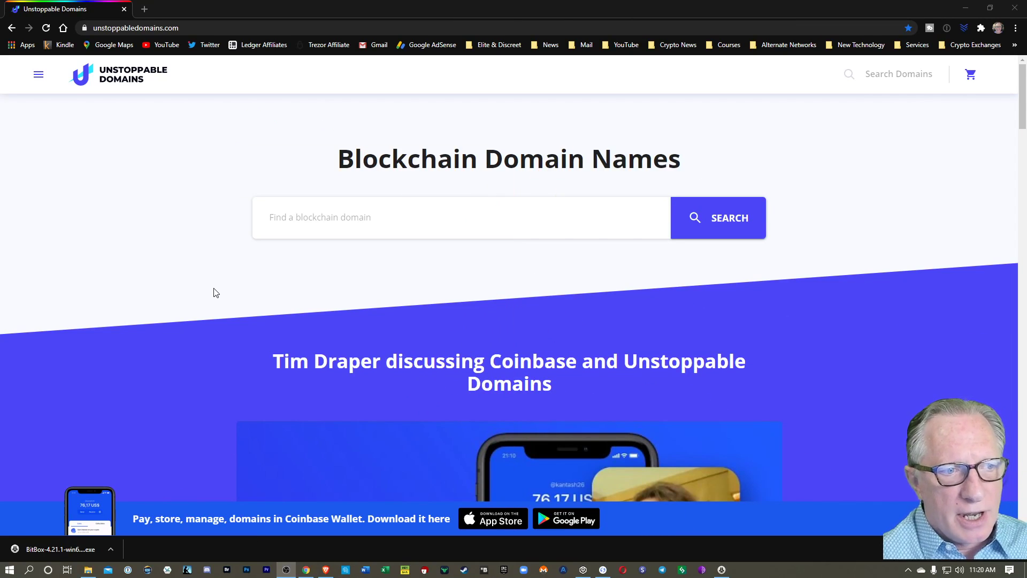
Go to My Domains and switch MetaMask to the Unstoppable Wallet account
{"action": "left_click", "coordinate": [39, 74]}
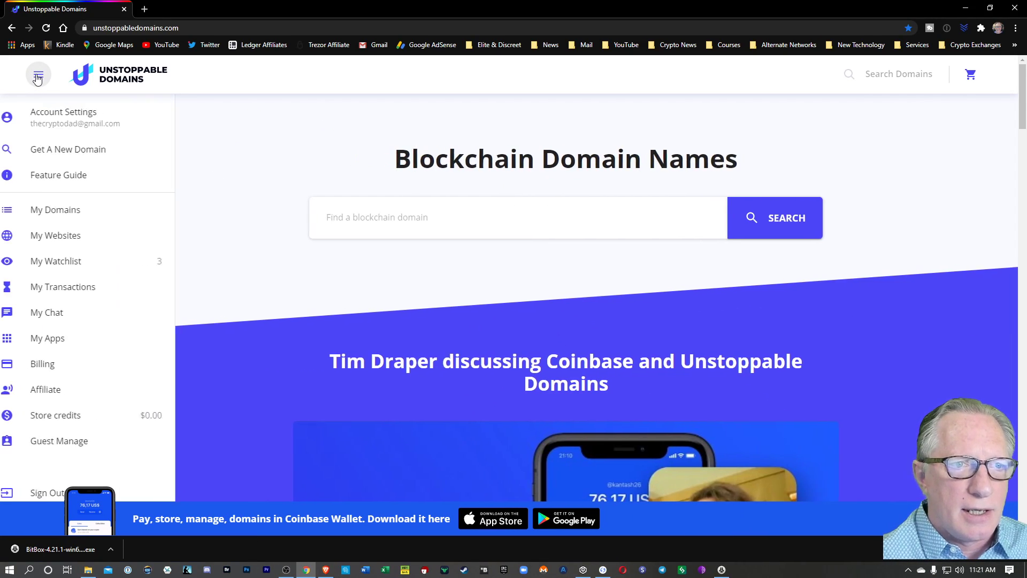
{"action": "left_click", "coordinate": [68, 211]}
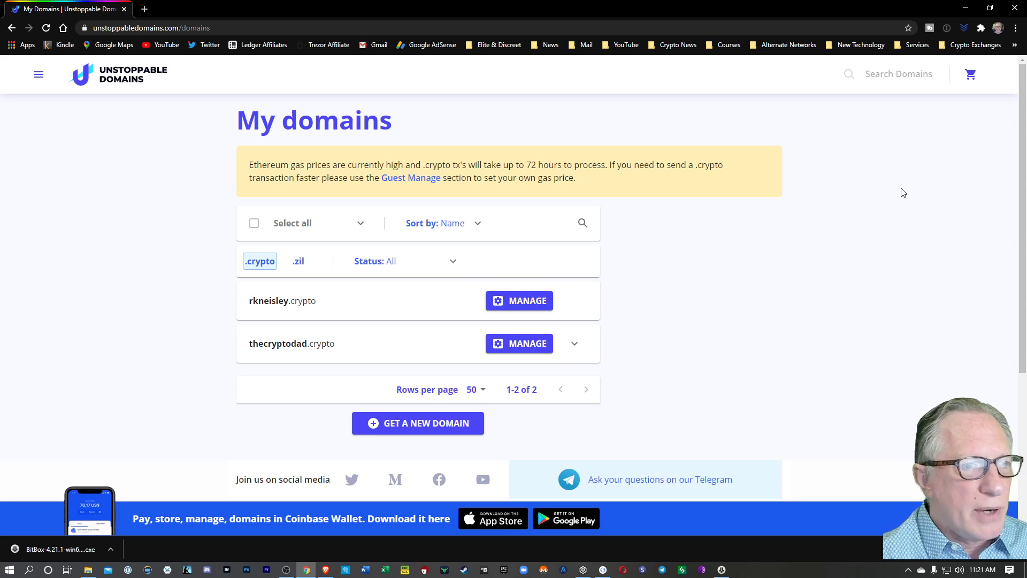
{"action": "left_click", "coordinate": [981, 28]}
{"action": "left_click", "coordinate": [887, 152]}
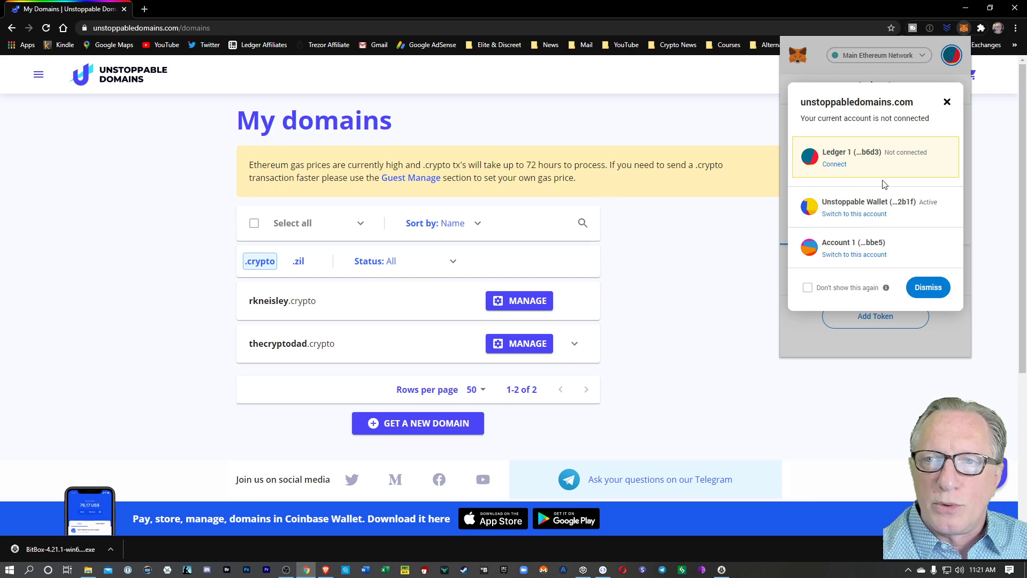
{"action": "left_click", "coordinate": [859, 214]}
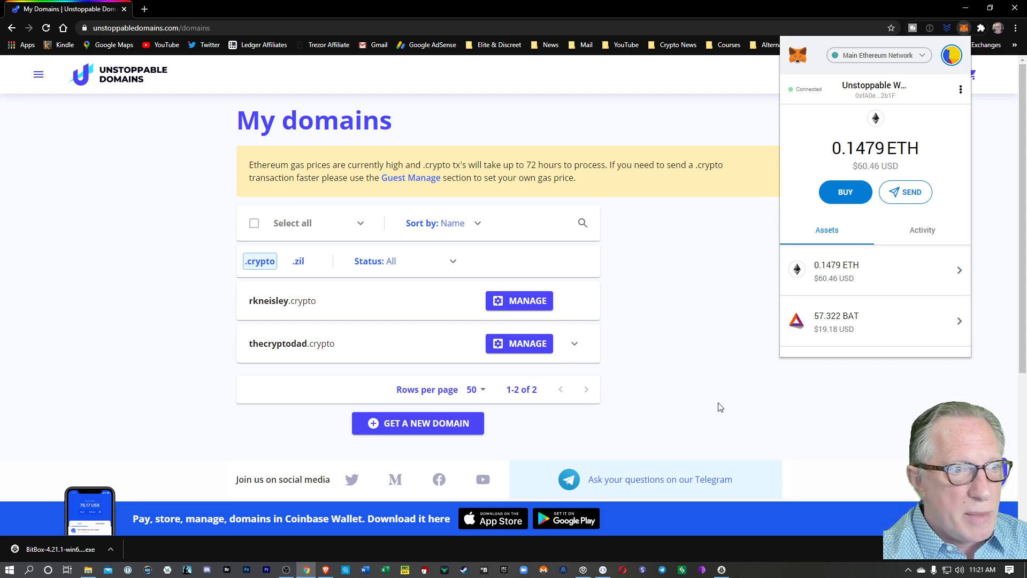
{"action": "left_click", "coordinate": [680, 370]}
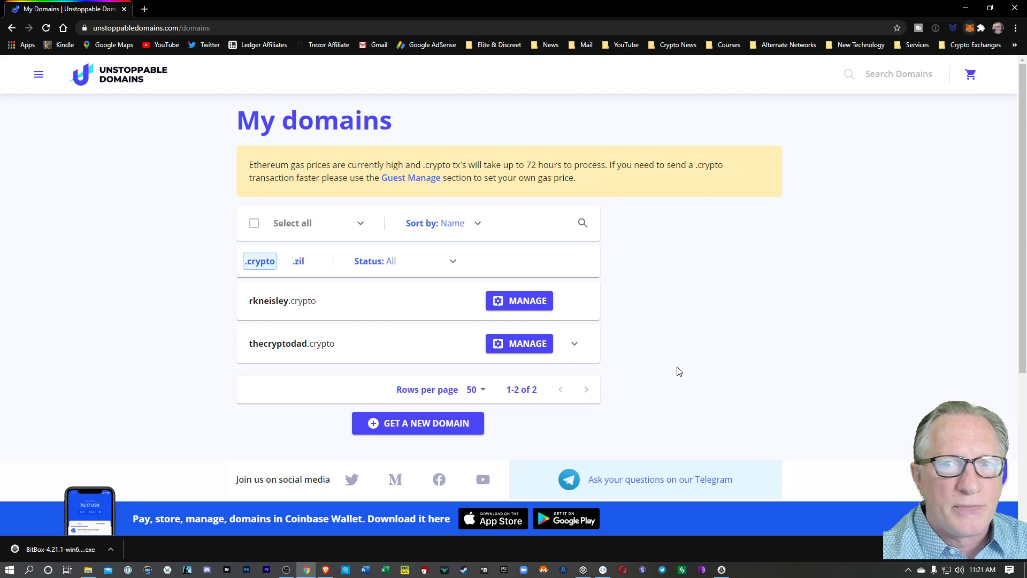
Open rkneisley.crypto's management page and its Crypto address tab
{"action": "left_click", "coordinate": [517, 302]}
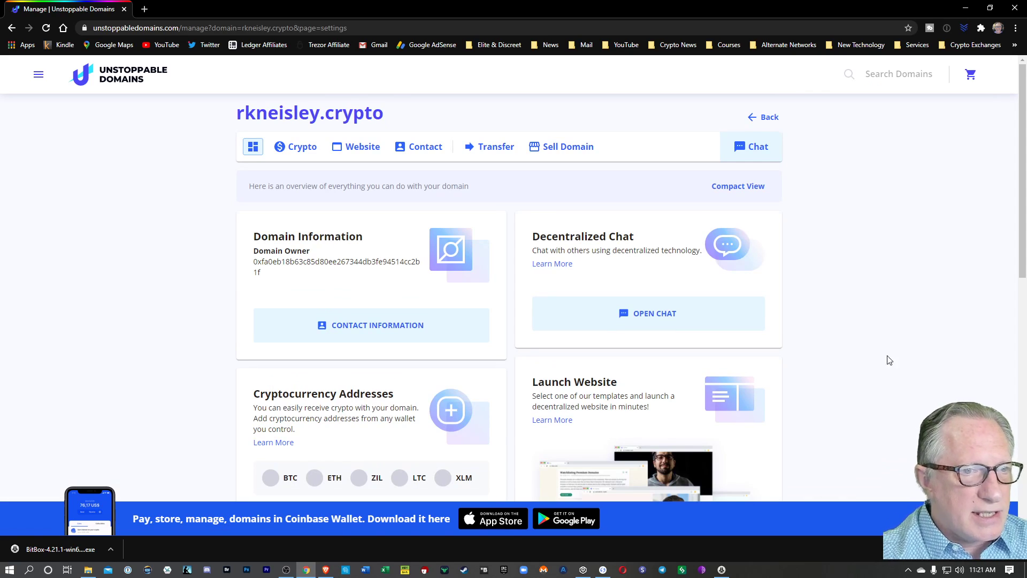
{"action": "scroll", "coordinate": [885, 333], "scroll_direction": "down", "scroll_amount": 2}
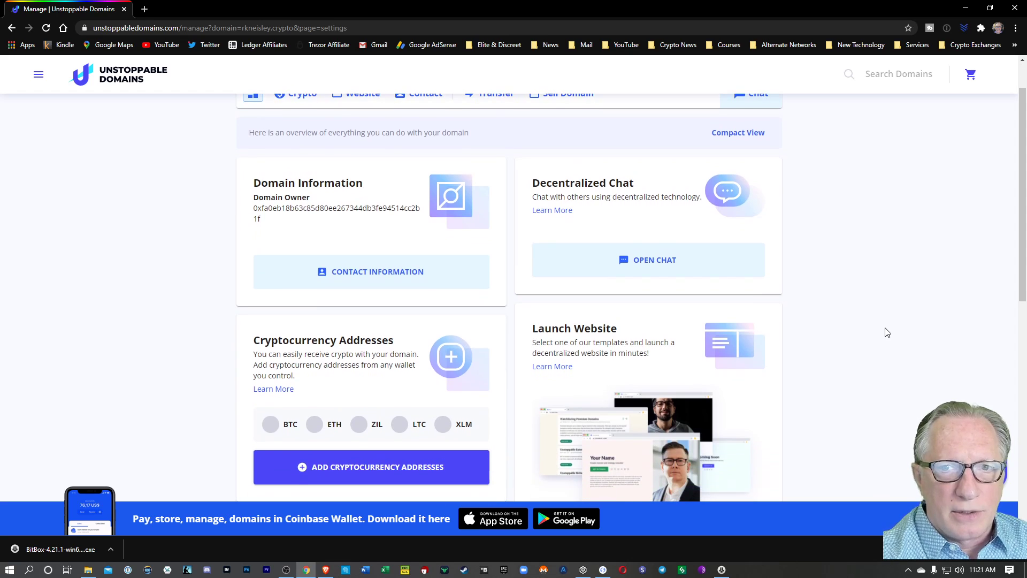
{"action": "scroll", "coordinate": [869, 336], "scroll_direction": "up", "scroll_amount": 2}
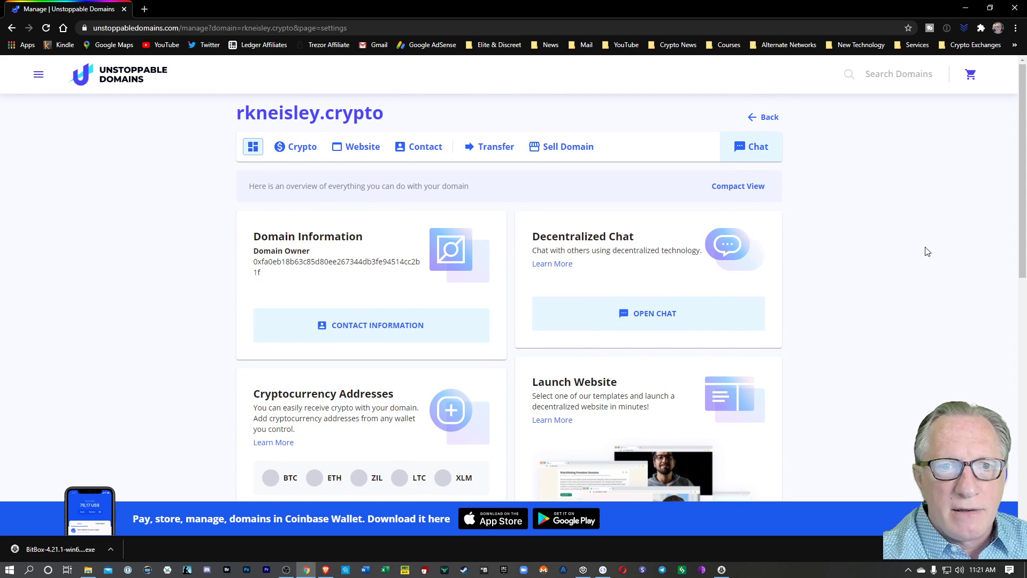
{"action": "left_click", "coordinate": [295, 149]}
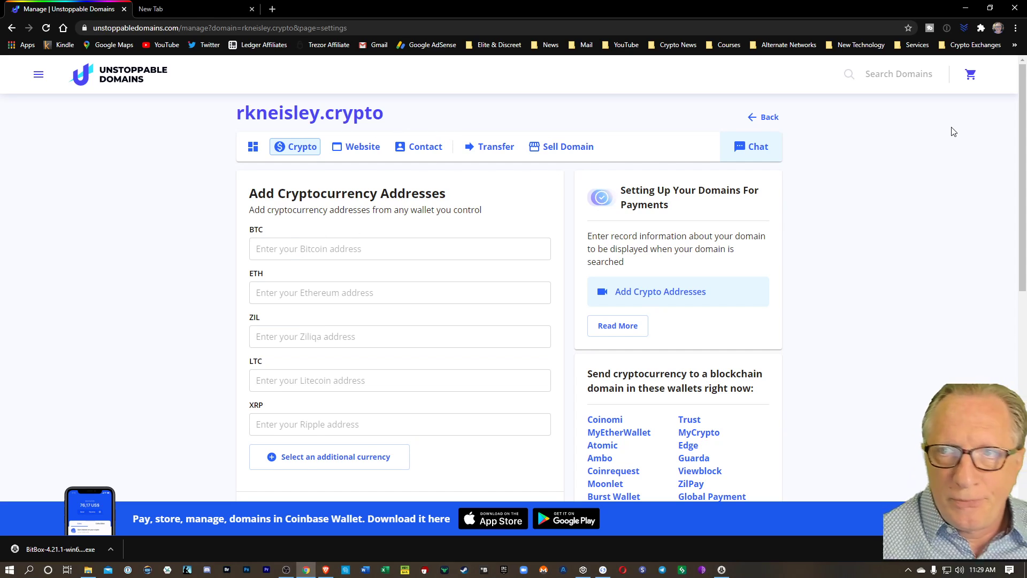
{"action": "left_click", "coordinate": [980, 27]}
{"action": "left_click", "coordinate": [888, 151]}
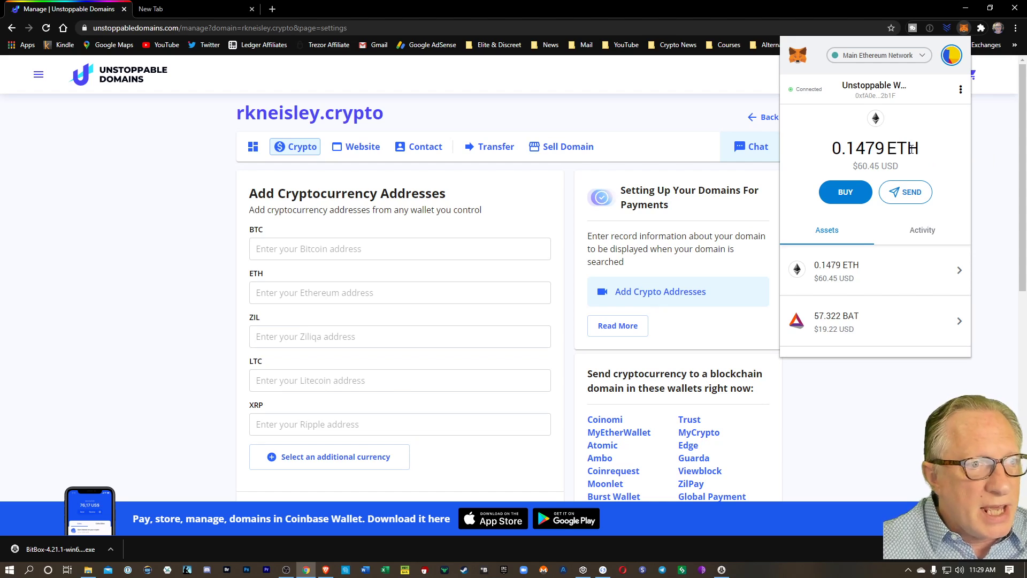
{"action": "left_click", "coordinate": [466, 83]}
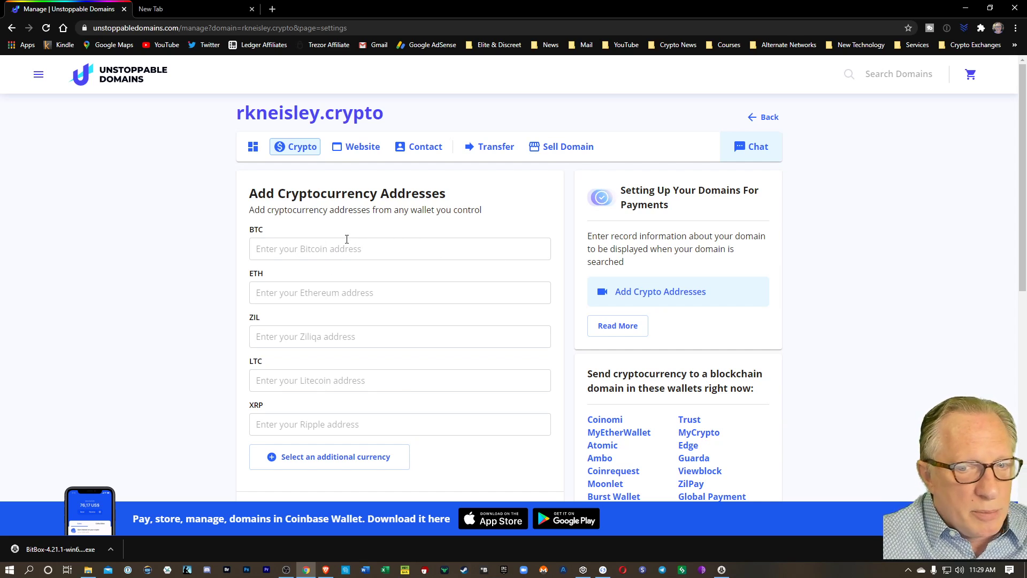
{"action": "left_click", "coordinate": [603, 569]}
Copy the Bitcoin Main (native segwit) receive address without the device, then minimise Ledger Live
{"action": "left_click", "coordinate": [203, 190]}
{"action": "scroll", "coordinate": [482, 257], "scroll_direction": "down", "scroll_amount": 3}
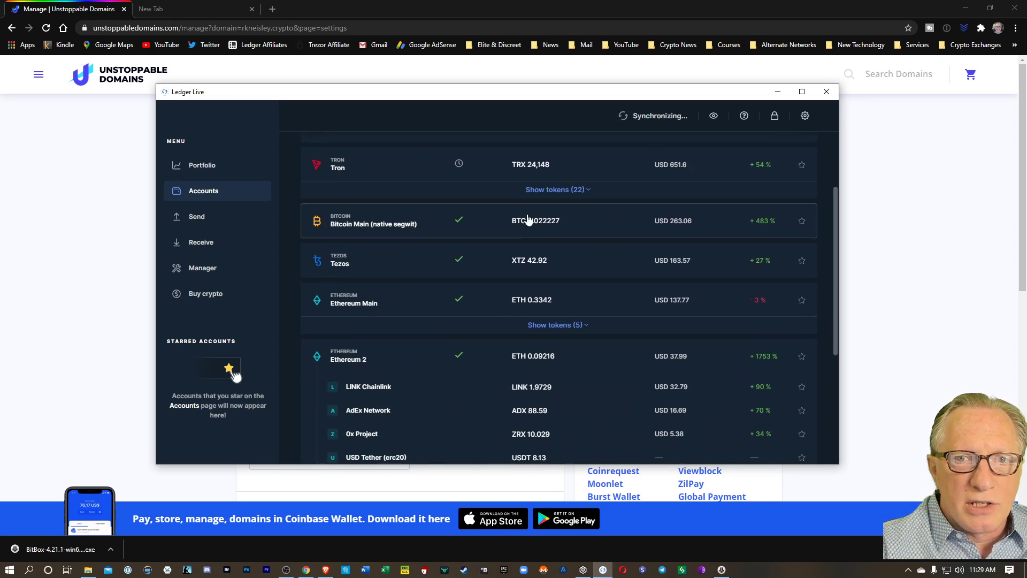
{"action": "left_click", "coordinate": [355, 225]}
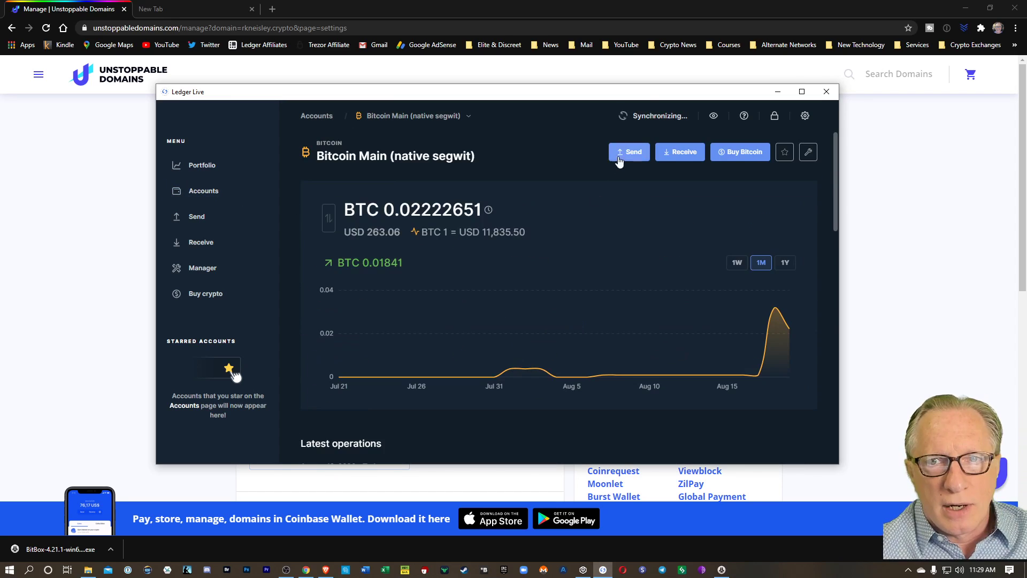
{"action": "left_click", "coordinate": [677, 153]}
{"action": "left_click", "coordinate": [599, 357]}
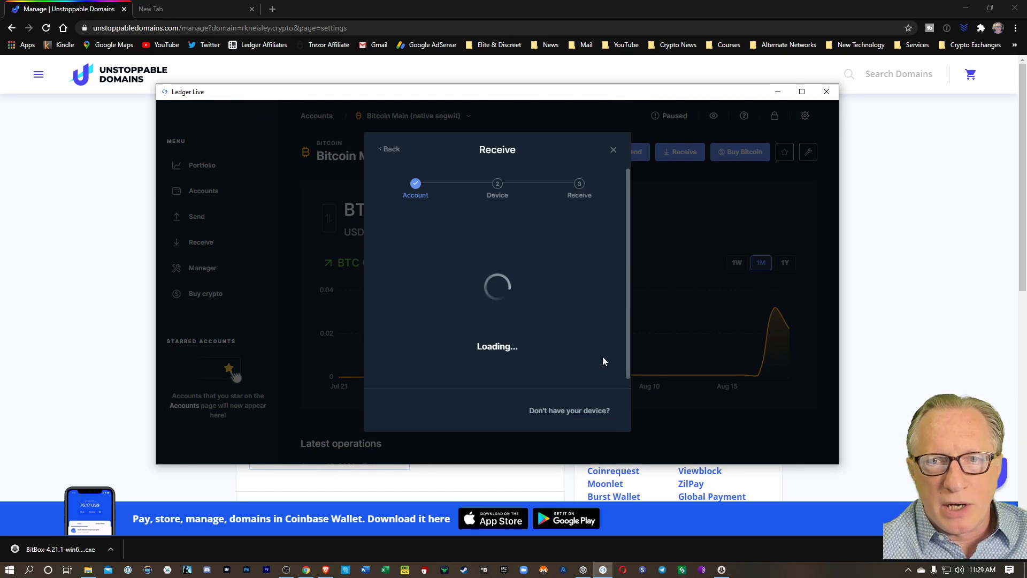
{"action": "left_click", "coordinate": [574, 412]}
{"action": "left_click", "coordinate": [605, 269]}
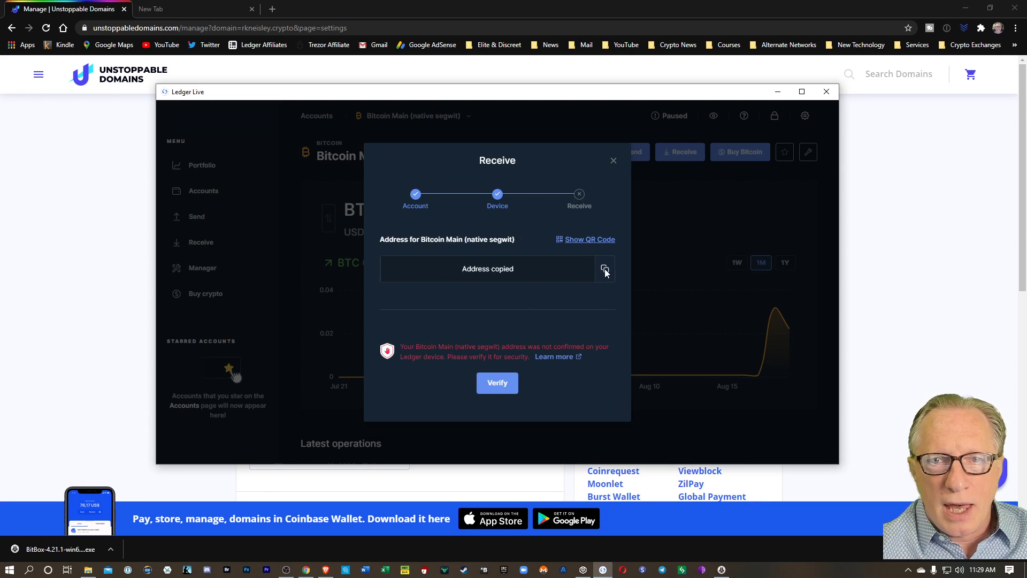
{"action": "left_click", "coordinate": [613, 161]}
{"action": "left_click", "coordinate": [777, 92]}
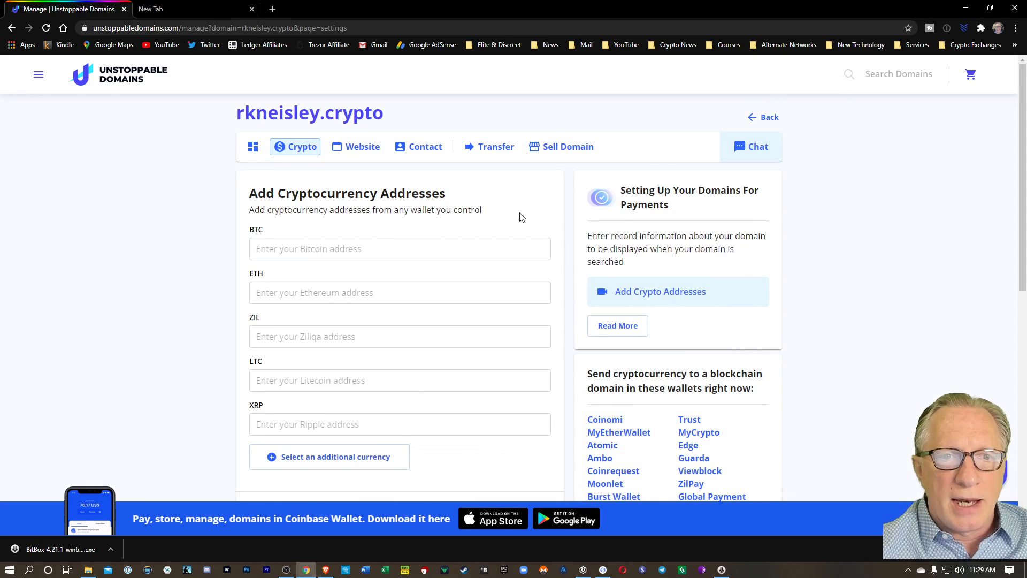
Paste the Ledger Bitcoin address into the BTC field and save changes
{"action": "right_click", "coordinate": [275, 248]}
{"action": "left_click", "coordinate": [309, 330]}
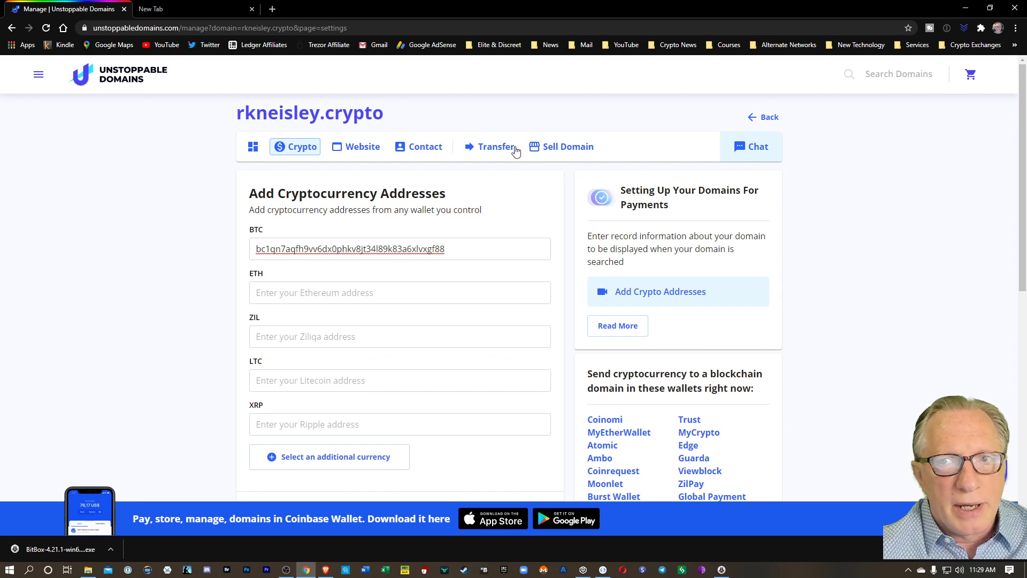
{"action": "scroll", "coordinate": [786, 367], "scroll_direction": "down", "scroll_amount": 4}
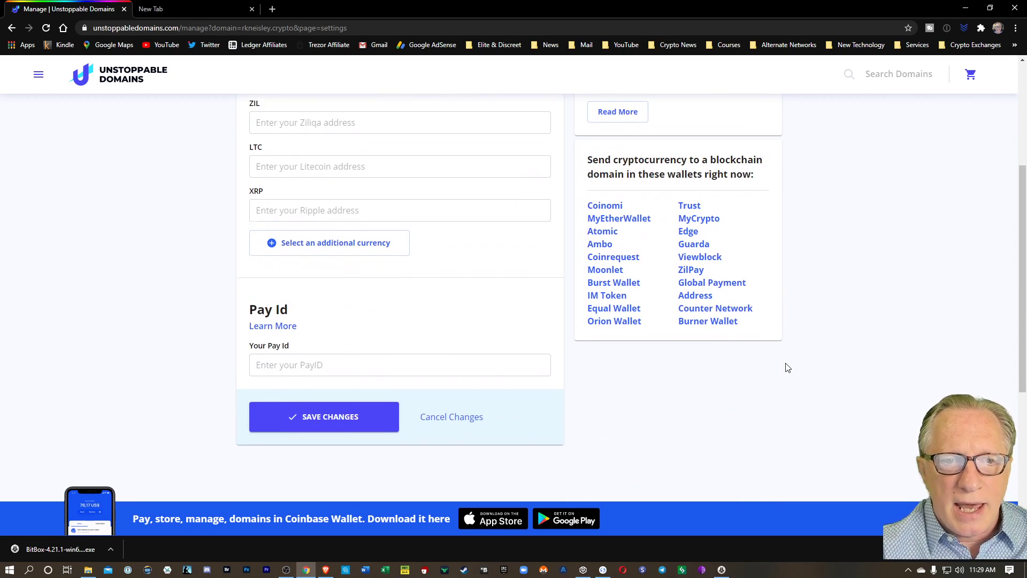
{"action": "left_click", "coordinate": [327, 424]}
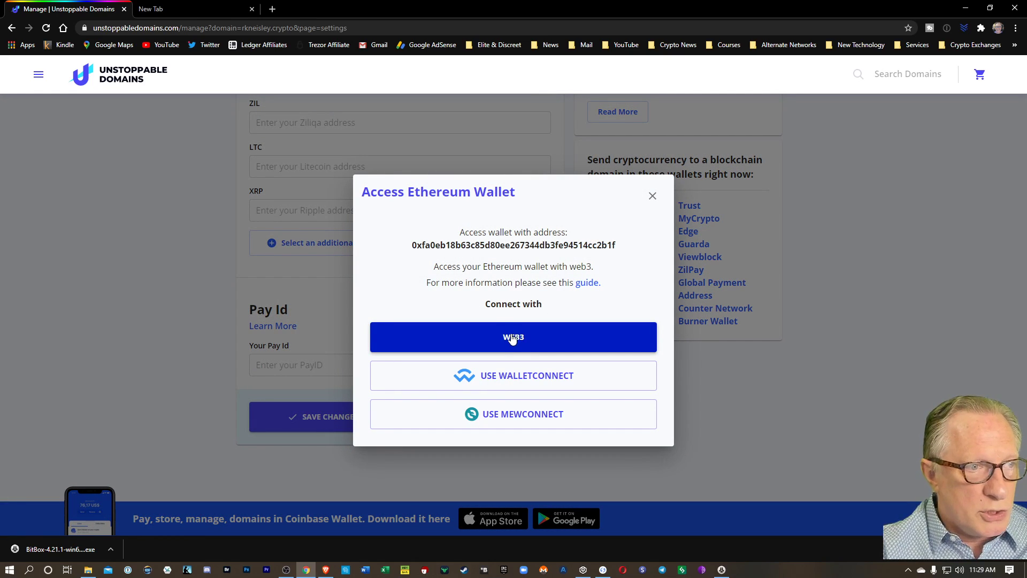
Authorise the BTC record update through Web3, signing both MetaMask requests
{"action": "left_click", "coordinate": [525, 340]}
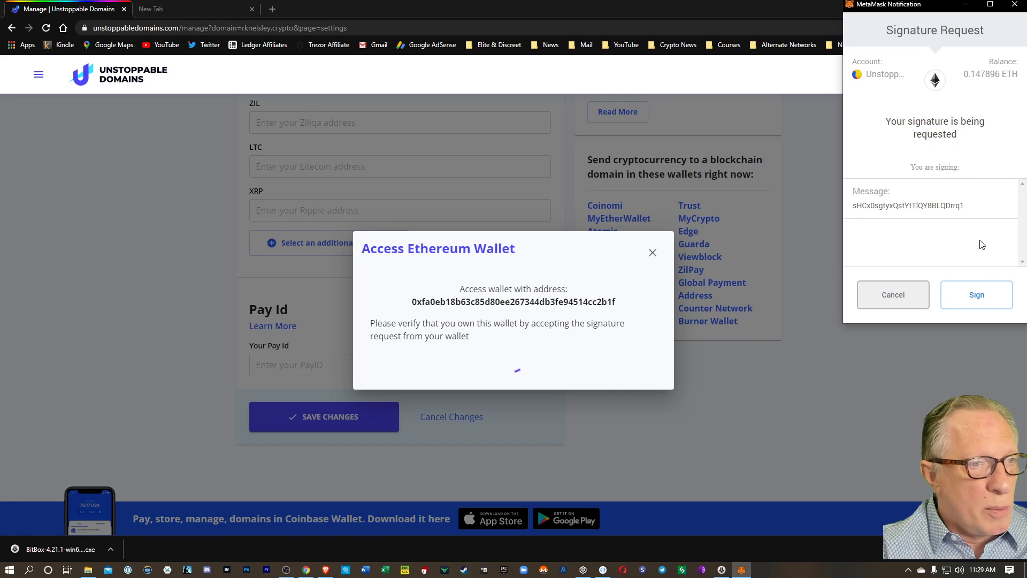
{"action": "left_click", "coordinate": [976, 295]}
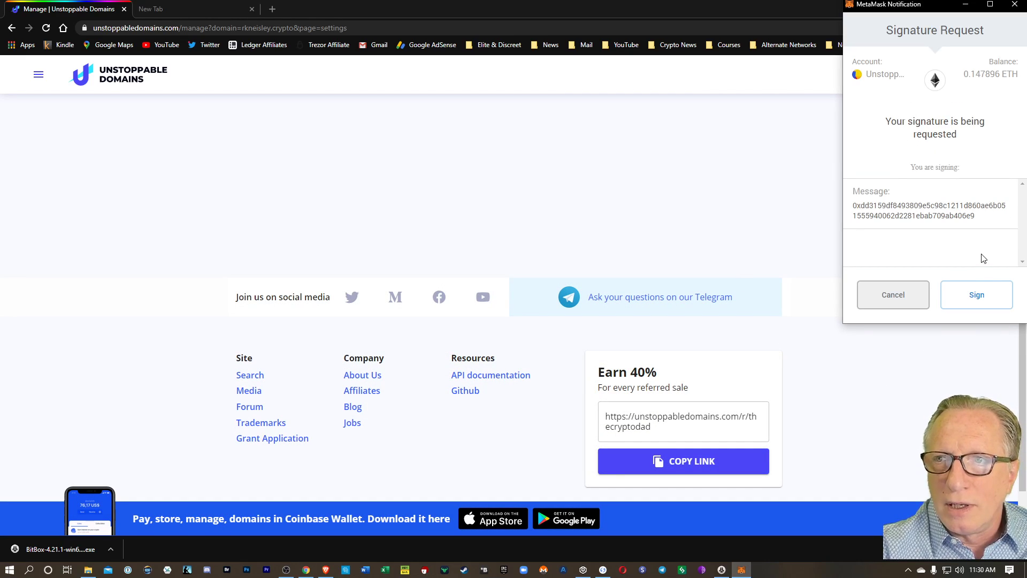
{"action": "left_click", "coordinate": [972, 300]}
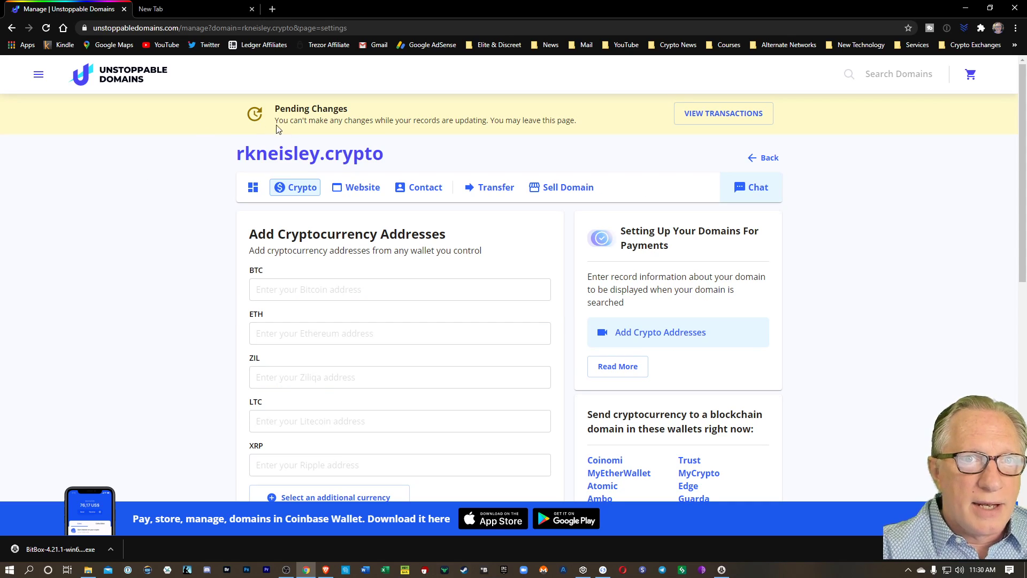
{"action": "left_click", "coordinate": [719, 114]}
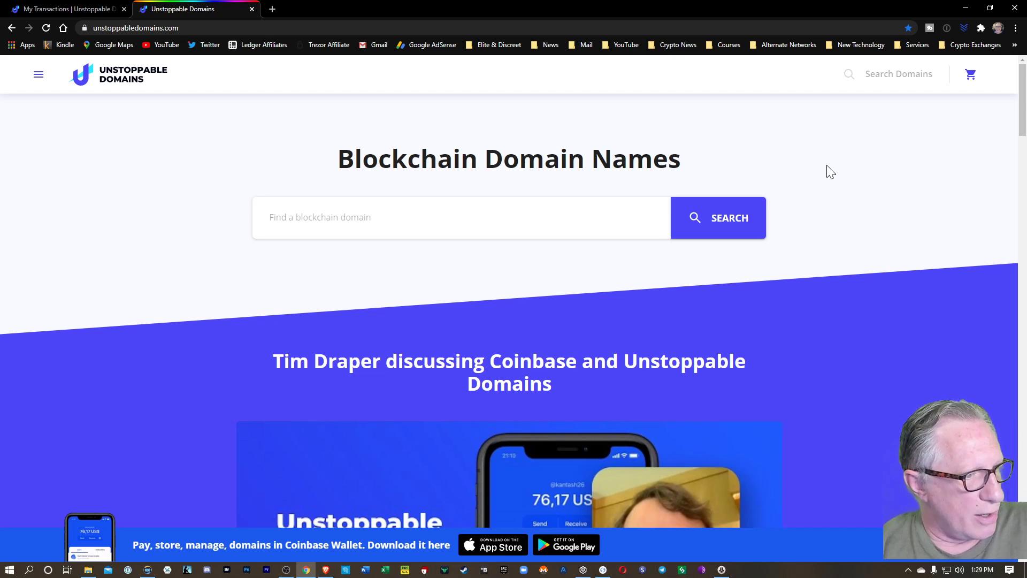
{"action": "left_click", "coordinate": [39, 76]}
{"action": "left_click", "coordinate": [98, 216]}
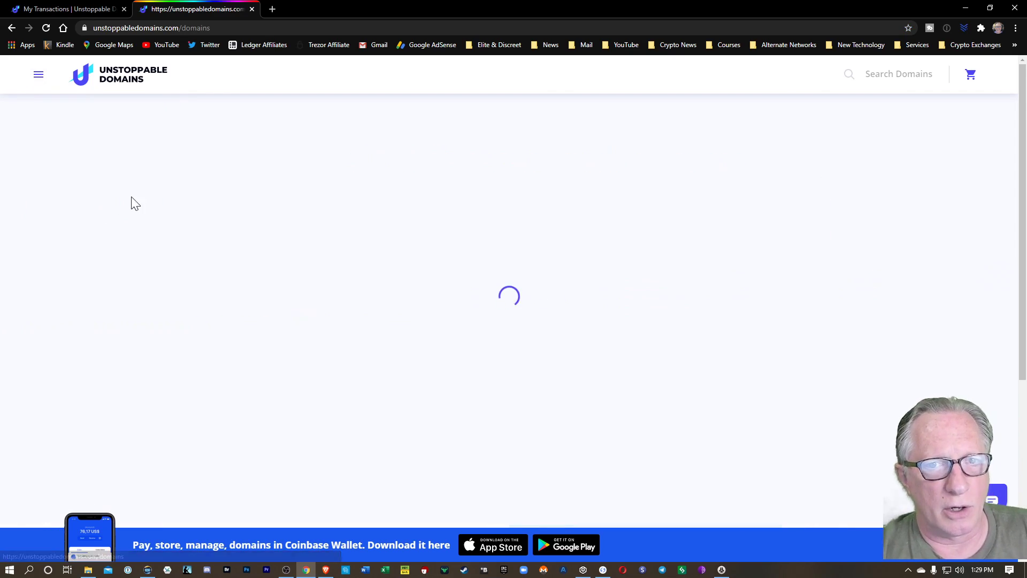
{"action": "left_click", "coordinate": [515, 300]}
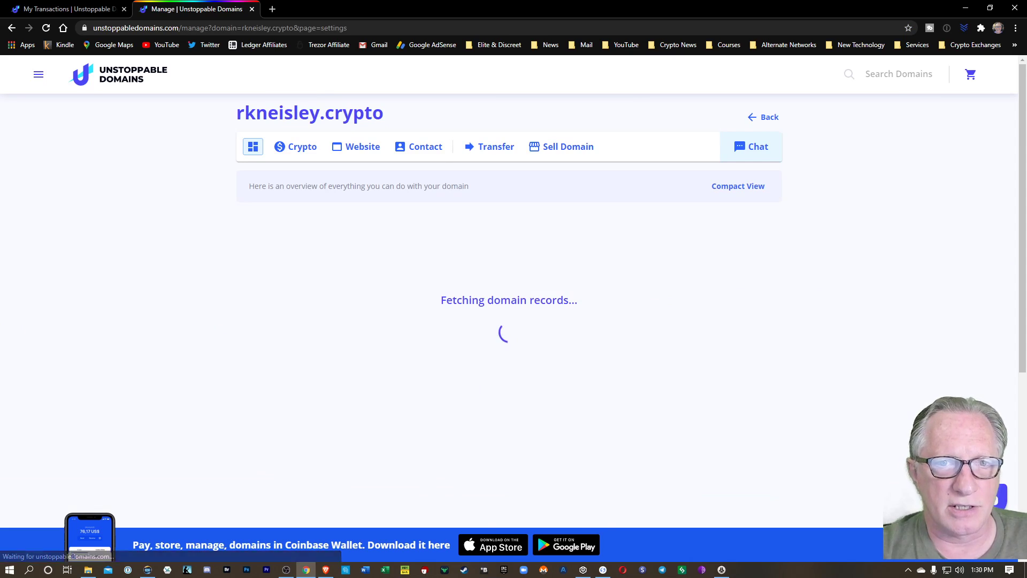
{"action": "left_click", "coordinate": [303, 150]}
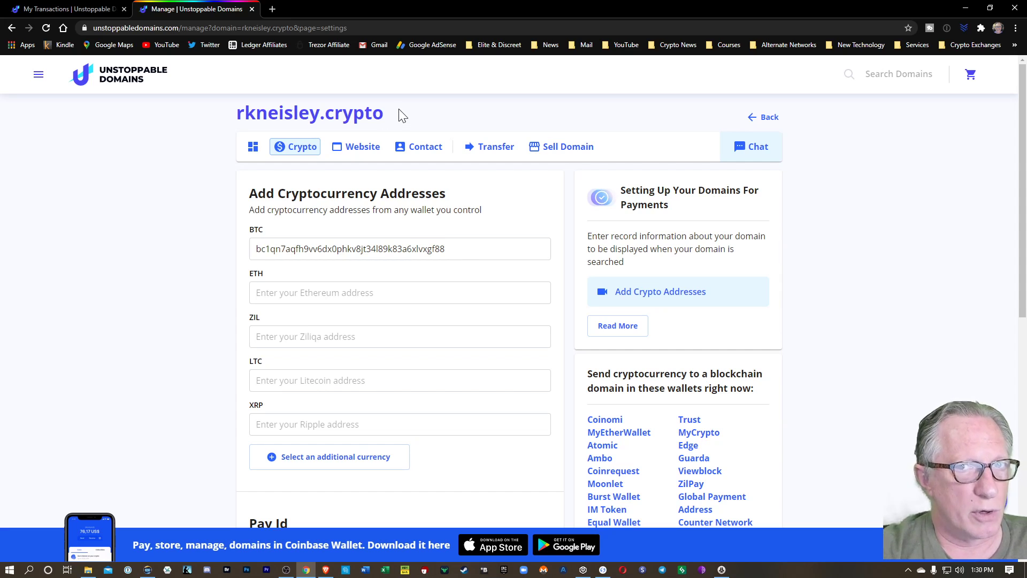
{"action": "left_click", "coordinate": [967, 8]}
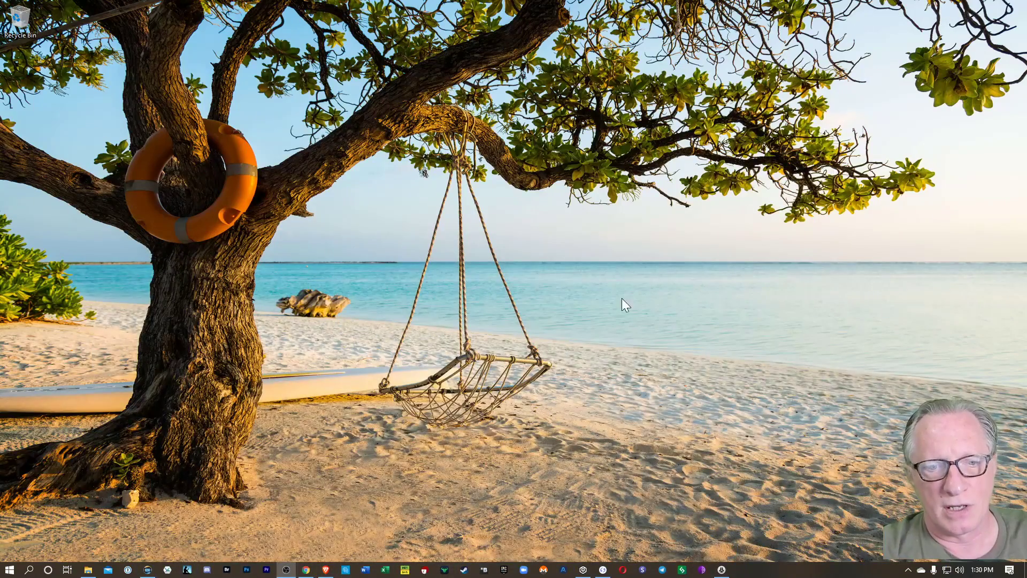
Review the Bitcoin Main account's latest operations for the 0.001701 BTC receipt
{"action": "left_click", "coordinate": [147, 569]}
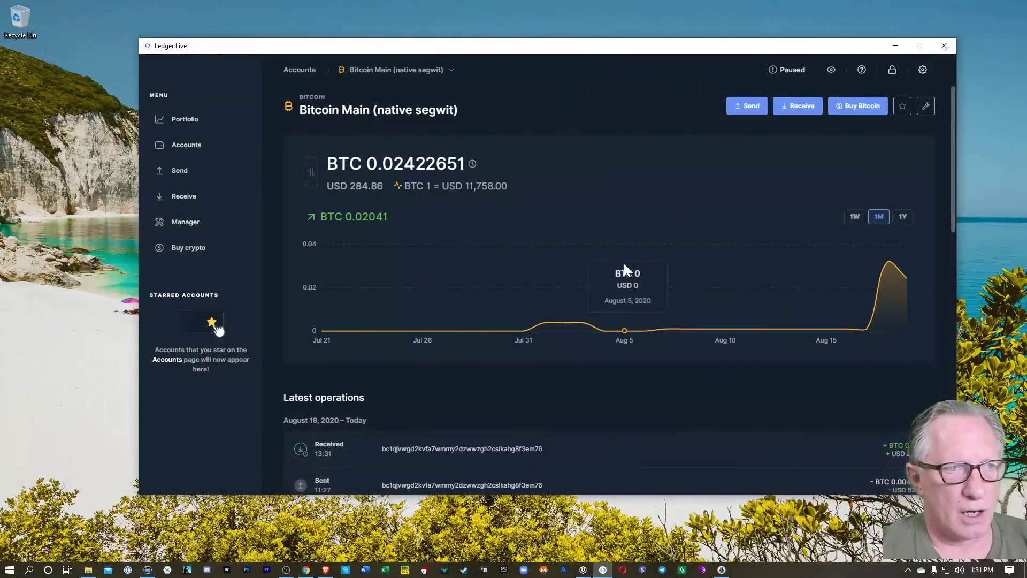
{"action": "scroll", "coordinate": [572, 262], "scroll_direction": "down", "scroll_amount": 1}
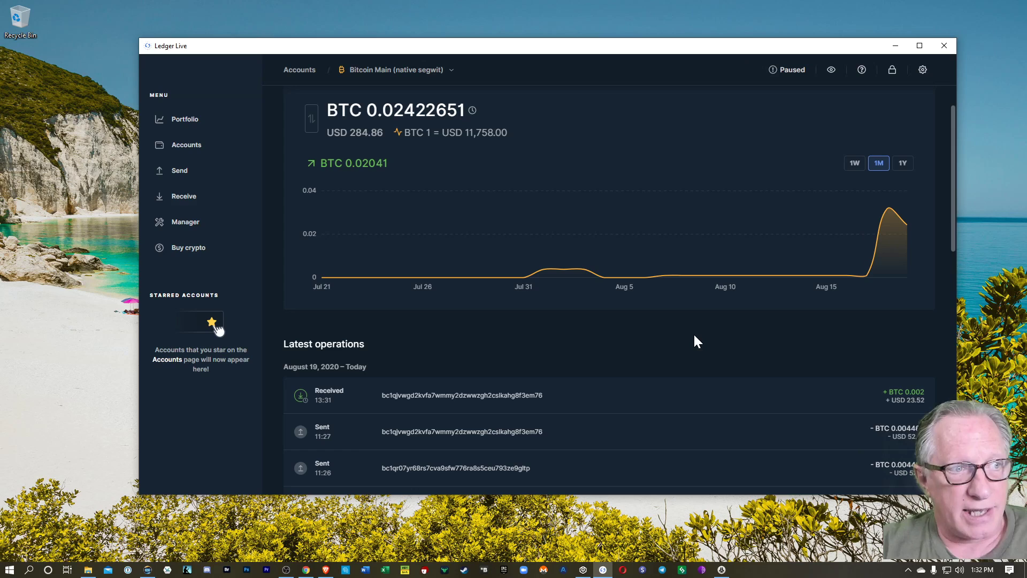
{"action": "mouse_move", "coordinate": [728, 248]}
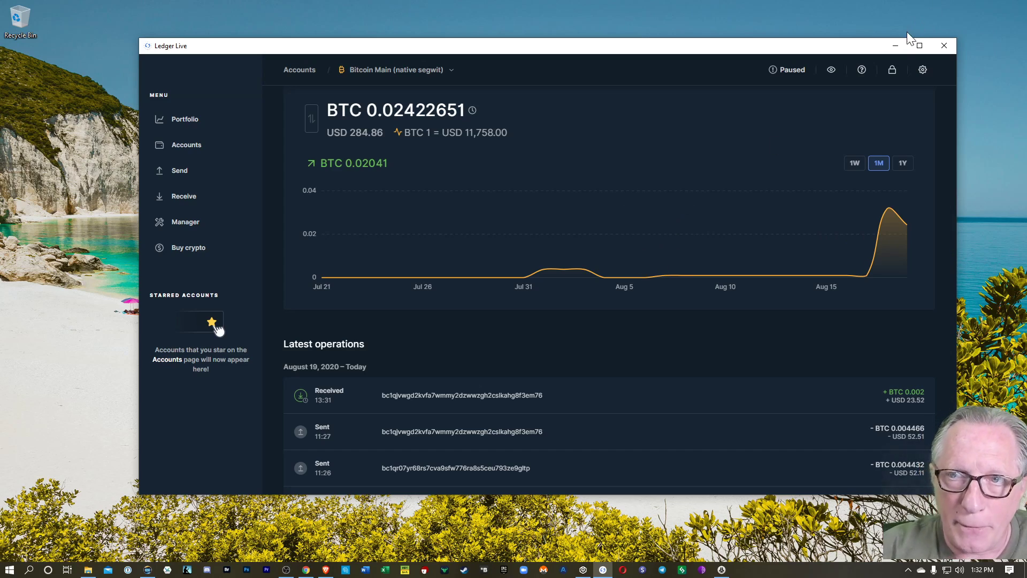
{"action": "left_click", "coordinate": [894, 45]}
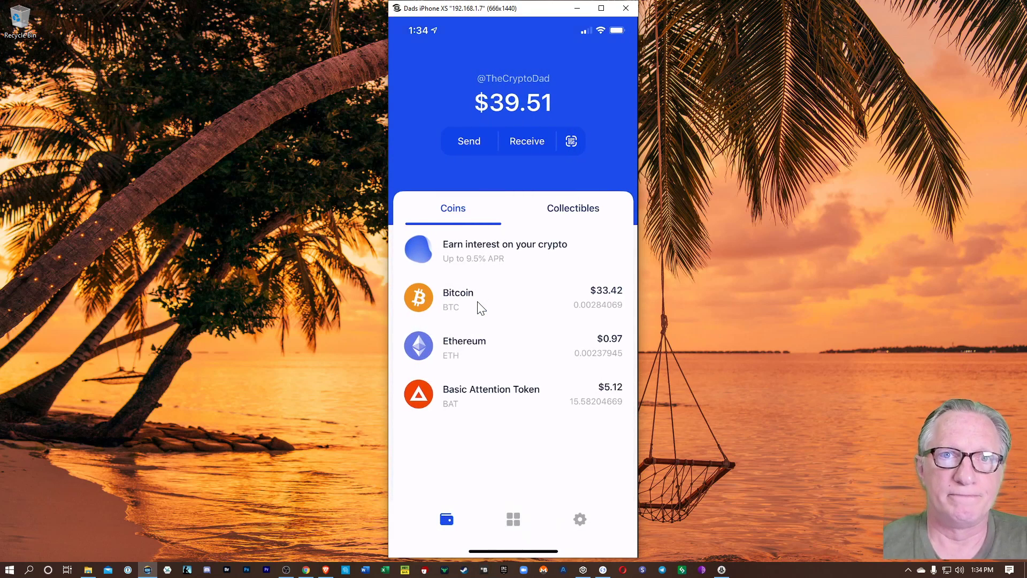
Close the iPhone mirror, reposition and minimise Ledger Live, and restore the browser
{"action": "left_click", "coordinate": [625, 8]}
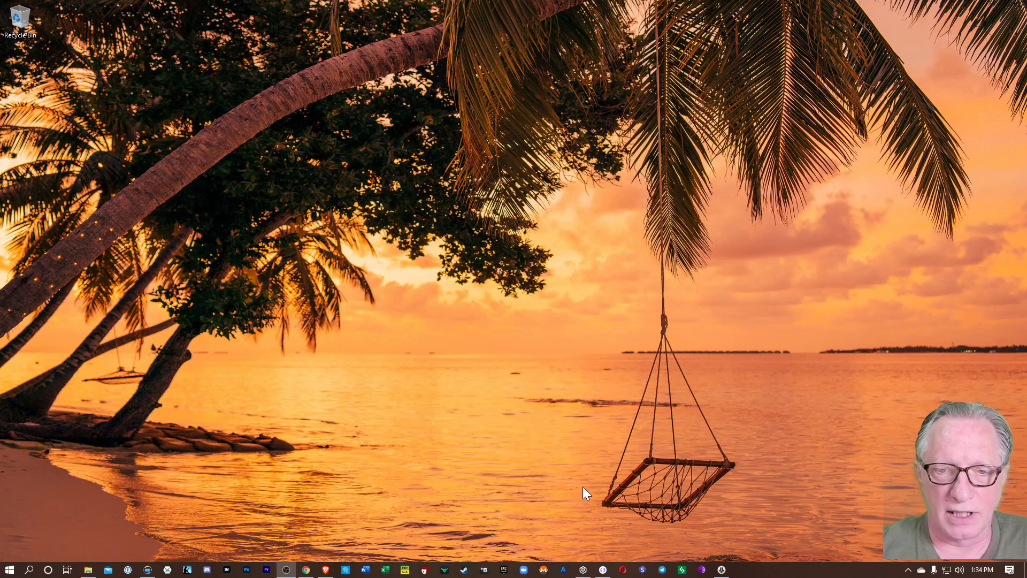
{"action": "left_click", "coordinate": [602, 569]}
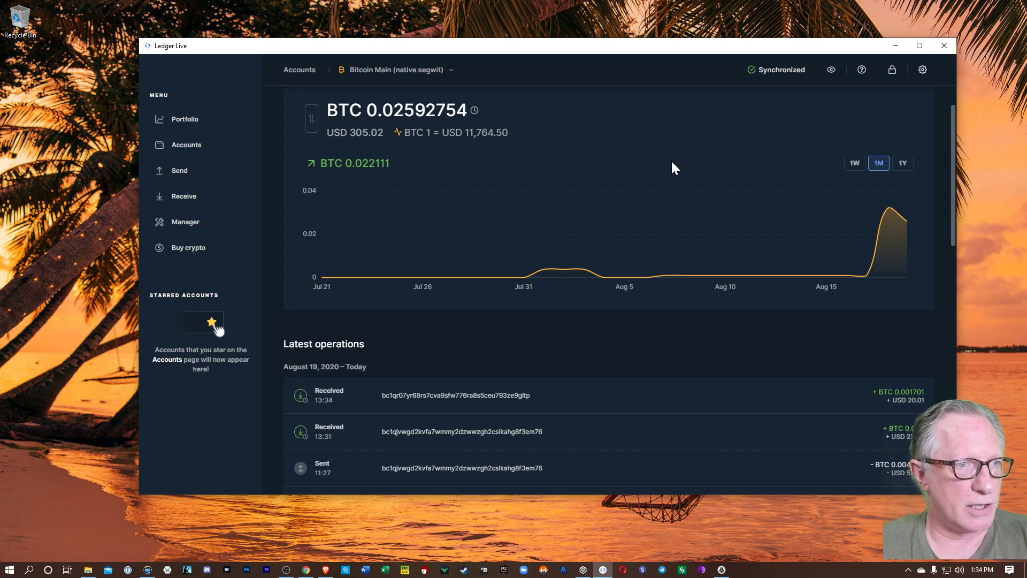
{"action": "left_click_drag", "start_coordinate": [612, 47], "coordinate": [502, 40]}
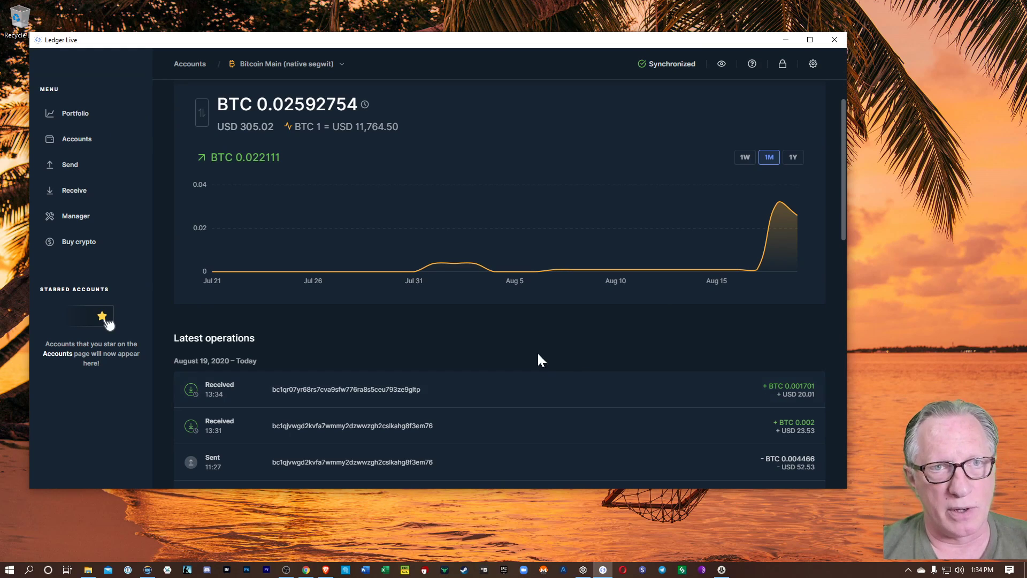
{"action": "left_click_drag", "start_coordinate": [477, 43], "coordinate": [547, 43]}
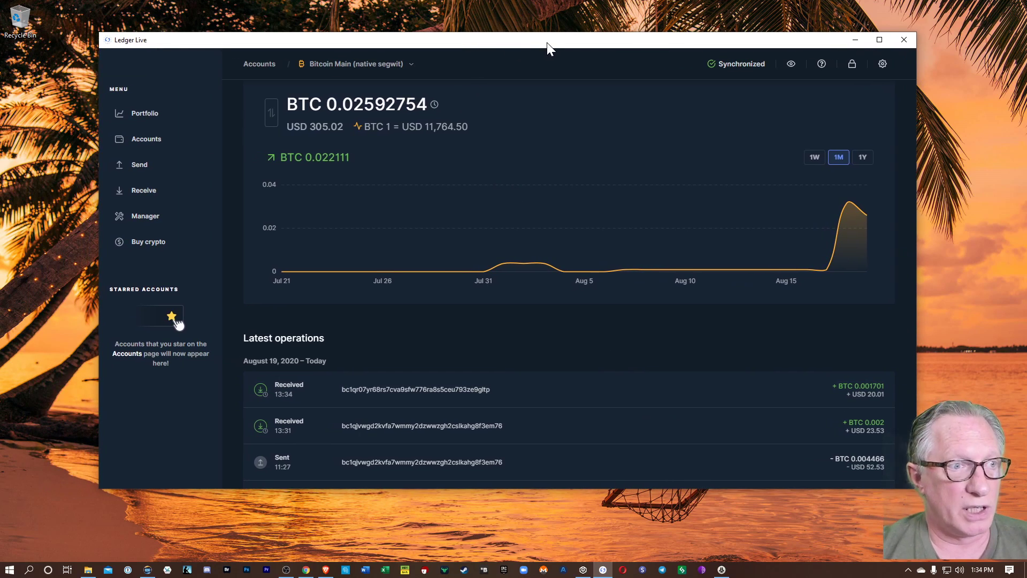
{"action": "left_click", "coordinate": [854, 41]}
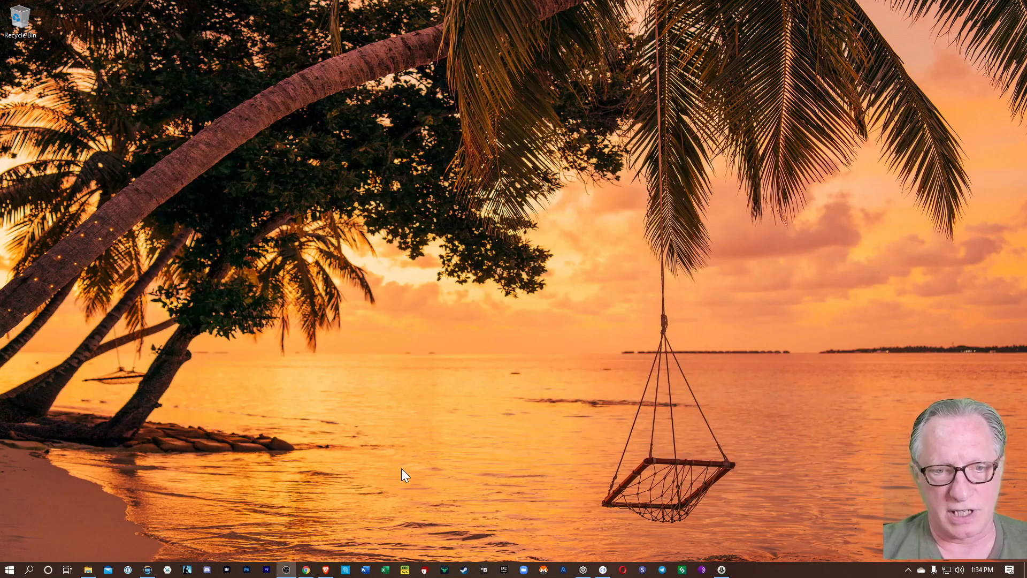
{"action": "left_click", "coordinate": [305, 569]}
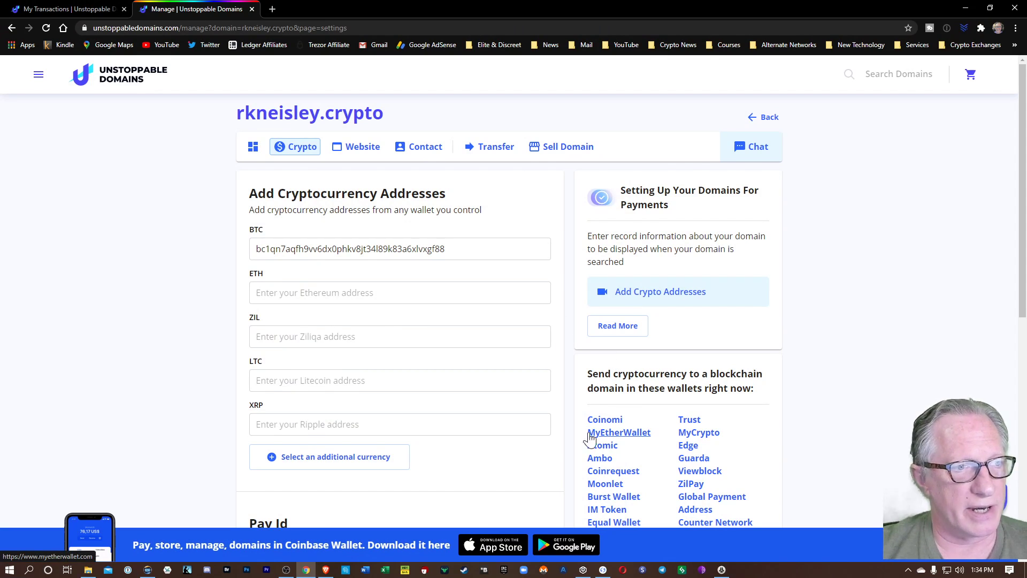
Copy the Ethereum Main receive address from Ledger Live and return to the browser
{"action": "left_click", "coordinate": [603, 569]}
{"action": "left_click", "coordinate": [126, 142]}
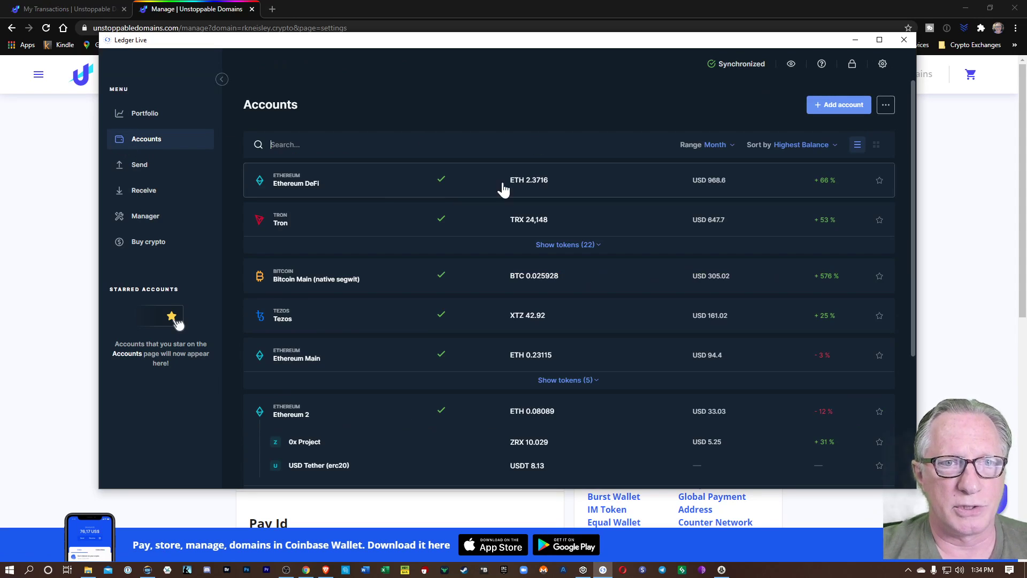
{"action": "left_click", "coordinate": [295, 359]}
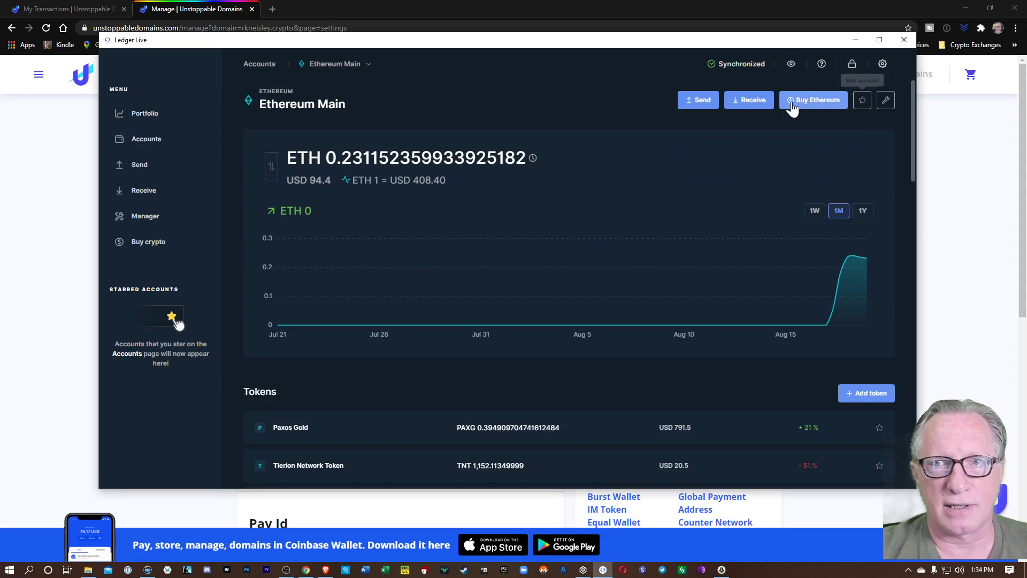
{"action": "left_click", "coordinate": [745, 102]}
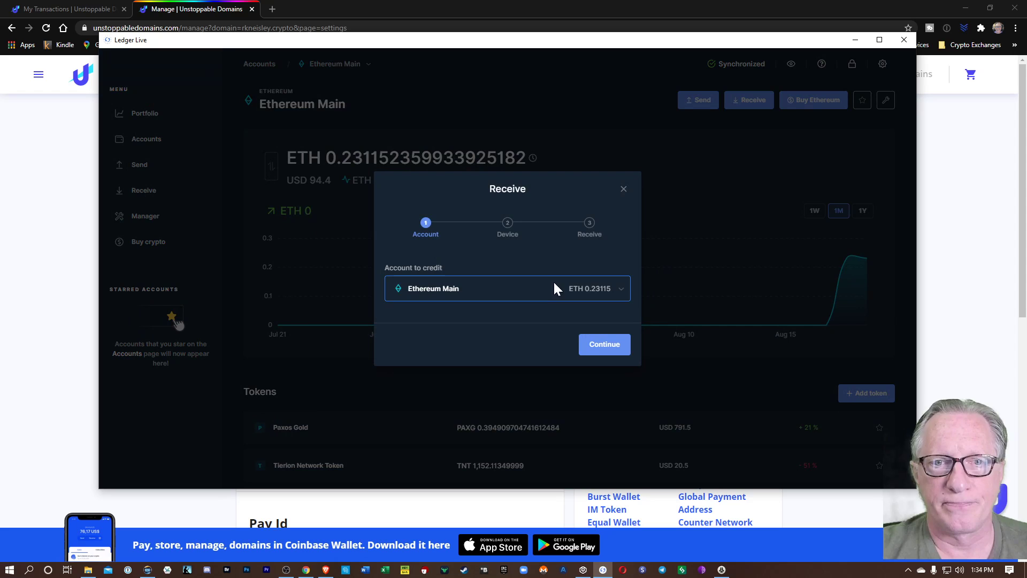
{"action": "left_click", "coordinate": [603, 344]}
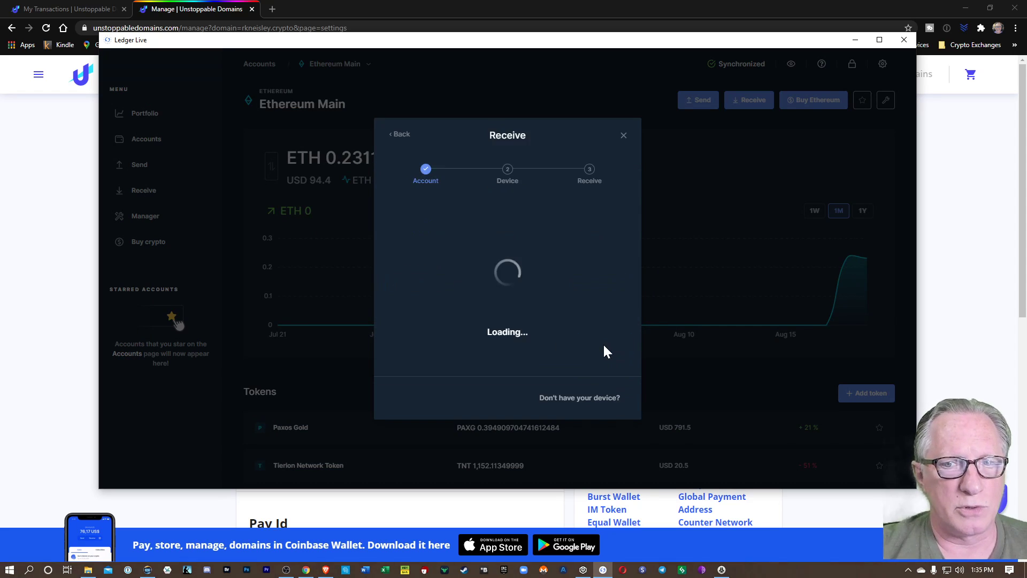
{"action": "left_click", "coordinate": [572, 402]}
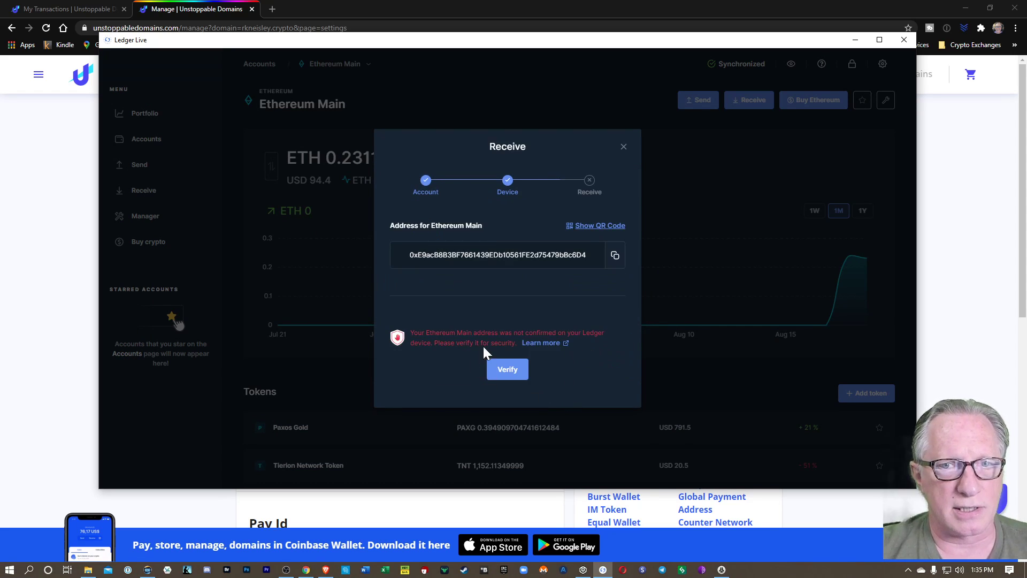
{"action": "left_click", "coordinate": [614, 256]}
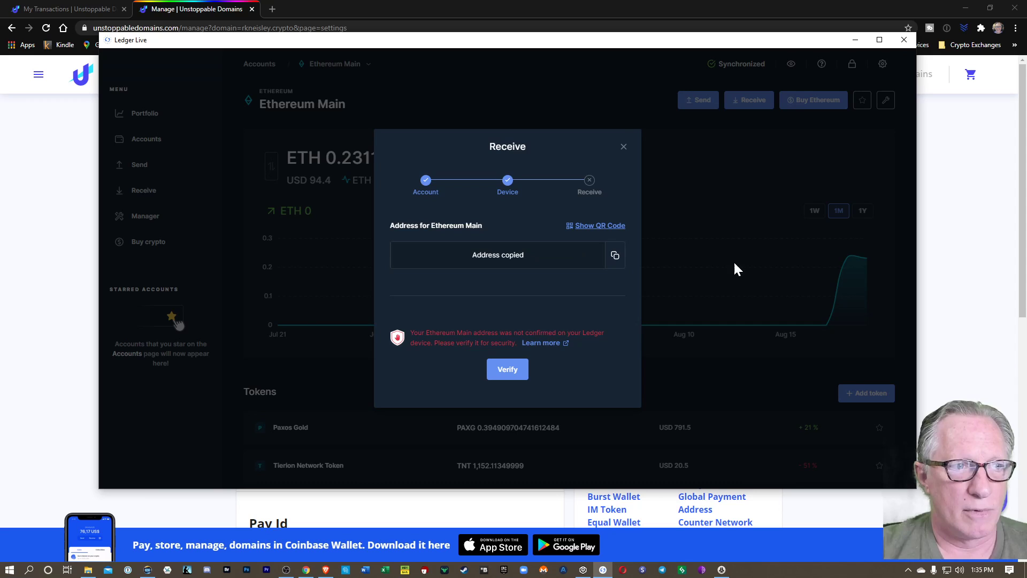
{"action": "left_click", "coordinate": [622, 145]}
{"action": "left_click", "coordinate": [981, 224]}
Paste the Ethereum Main address into the ETH field
{"action": "left_click", "coordinate": [350, 292]}
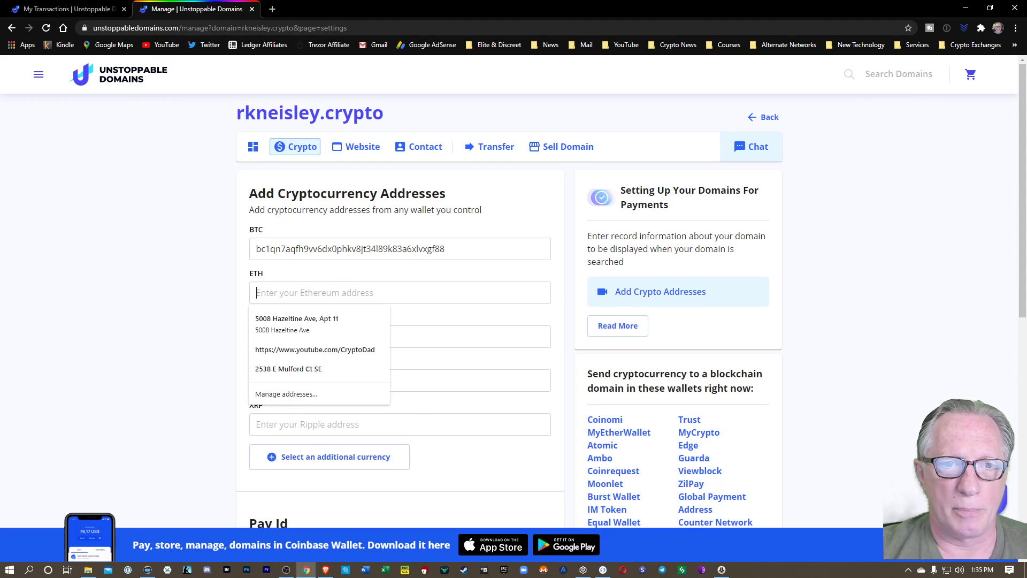
{"action": "right_click", "coordinate": [293, 292]}
{"action": "left_click", "coordinate": [332, 369]}
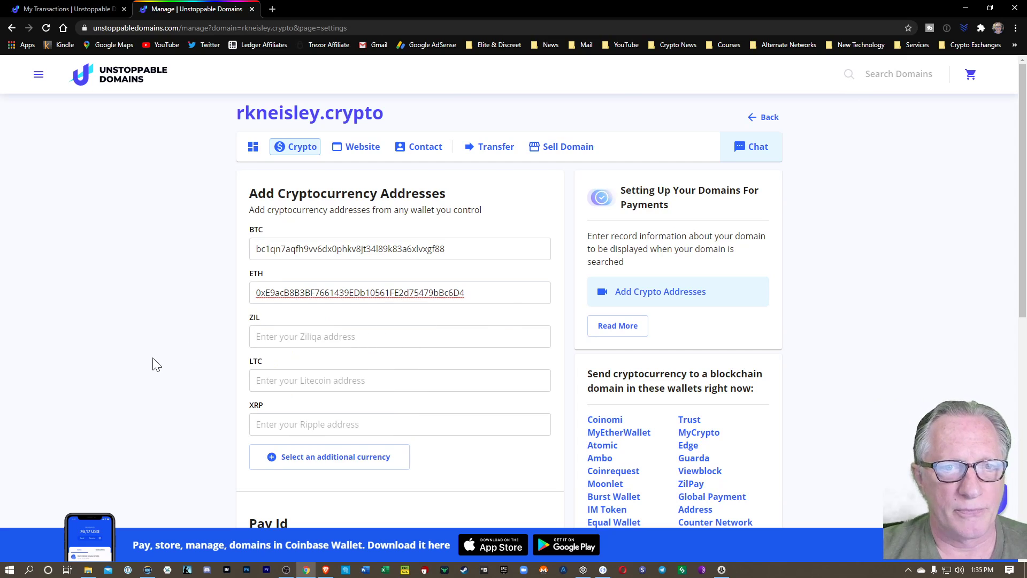
Add a BNB currency field and paste the address into it
{"action": "scroll", "coordinate": [183, 367], "scroll_direction": "down", "scroll_amount": 2}
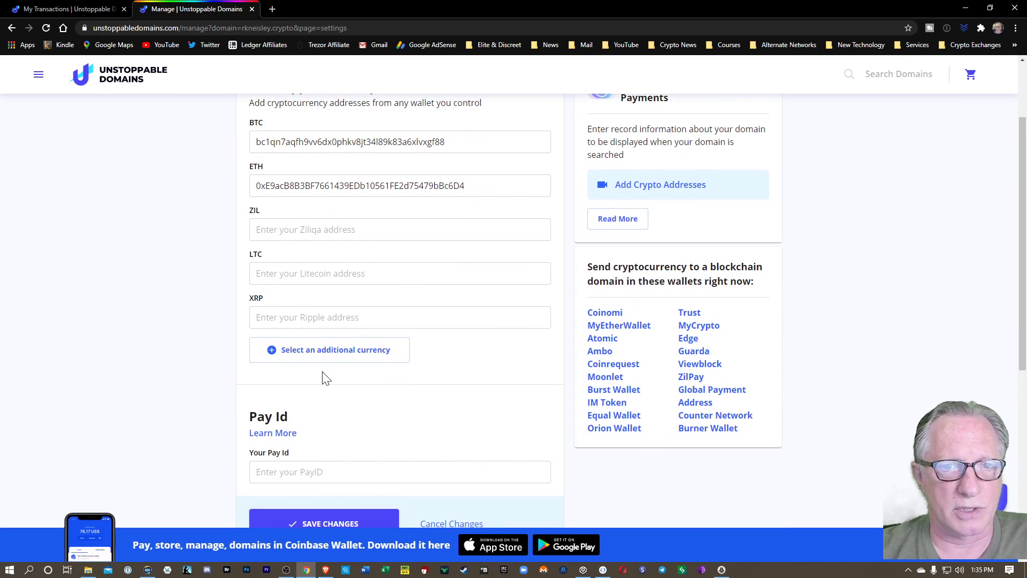
{"action": "left_click", "coordinate": [320, 352]}
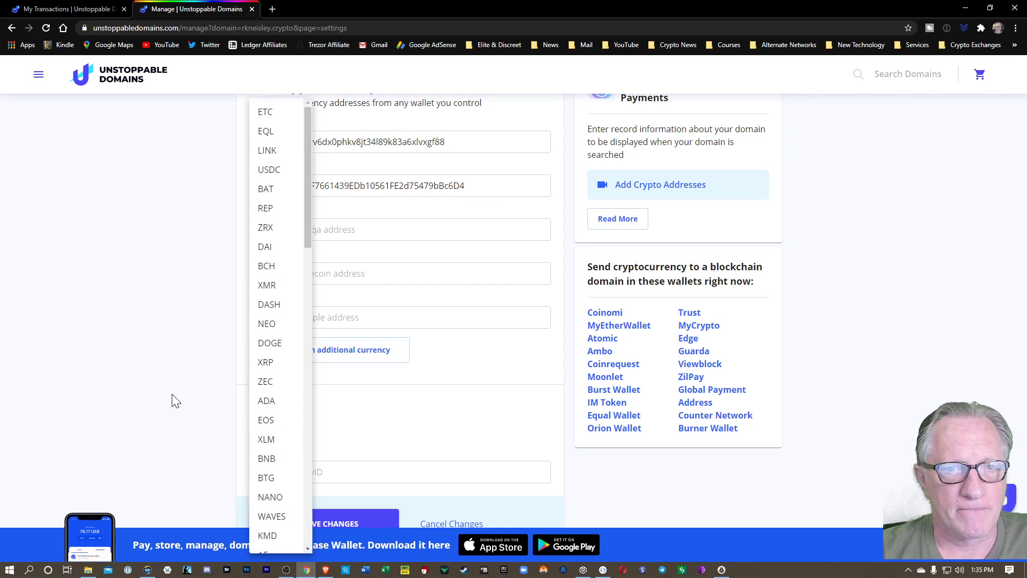
{"action": "left_click_drag", "start_coordinate": [308, 210], "coordinate": [306, 242]}
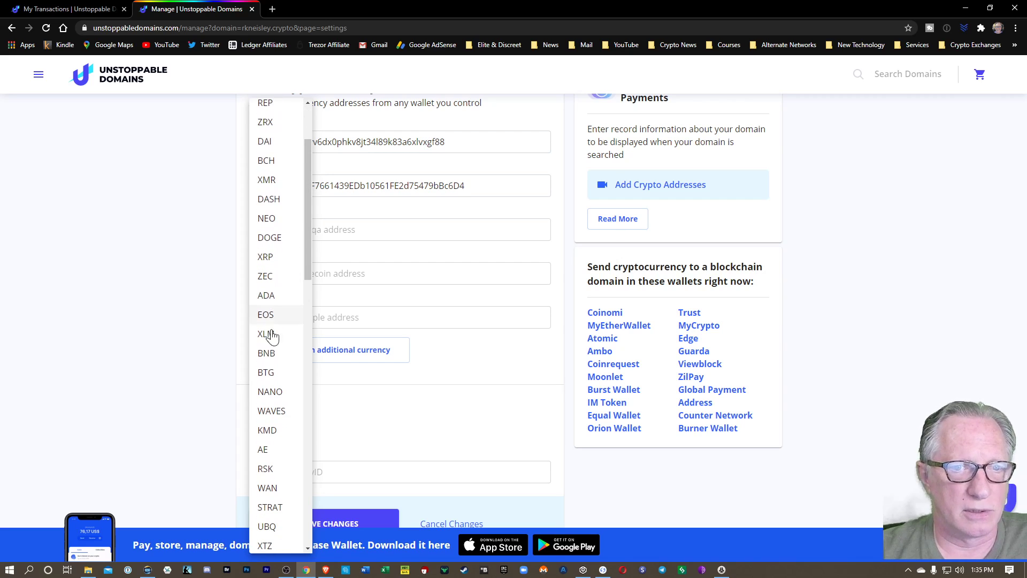
{"action": "left_click", "coordinate": [266, 354]}
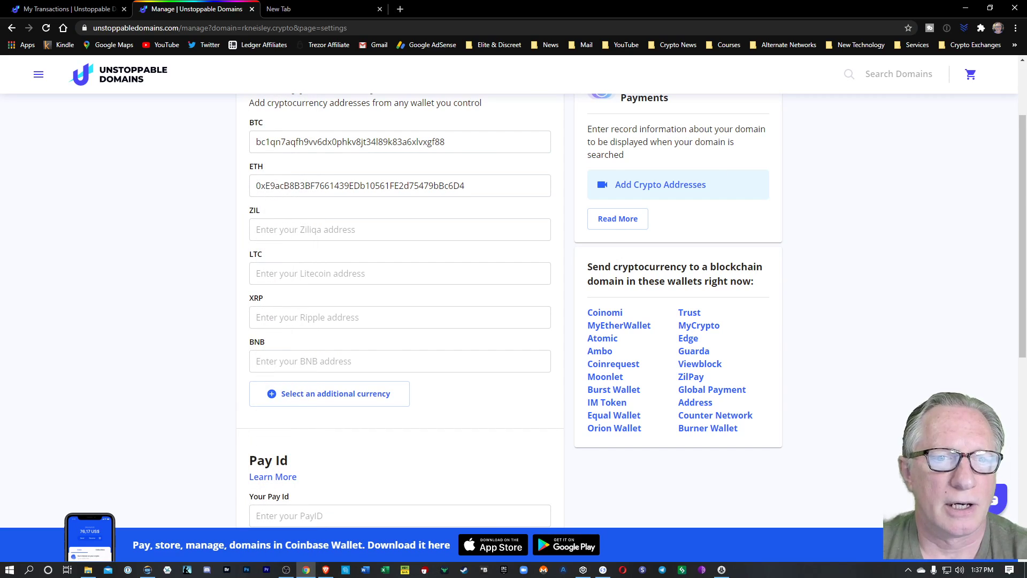
{"action": "right_click", "coordinate": [263, 360]}
{"action": "left_click", "coordinate": [337, 446]}
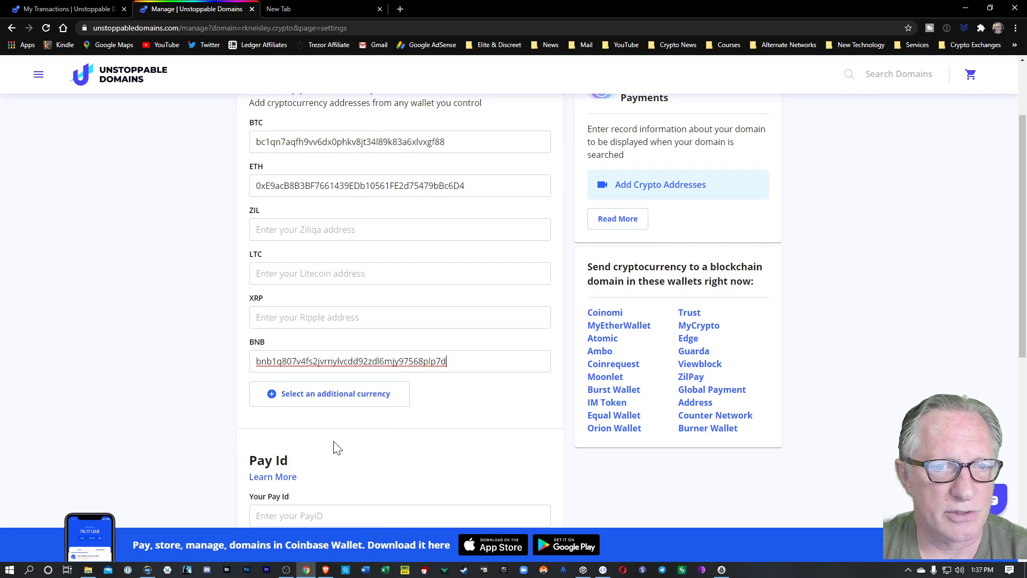
Add an empty BAT entry from the additional currencies list
{"action": "scroll", "coordinate": [479, 417], "scroll_direction": "down", "scroll_amount": 2}
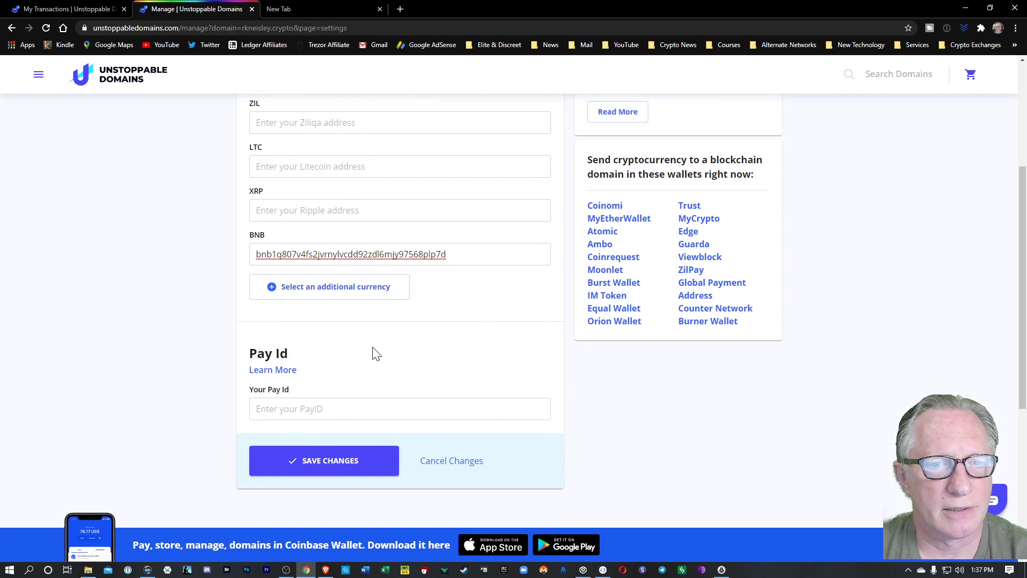
{"action": "left_click", "coordinate": [309, 293]}
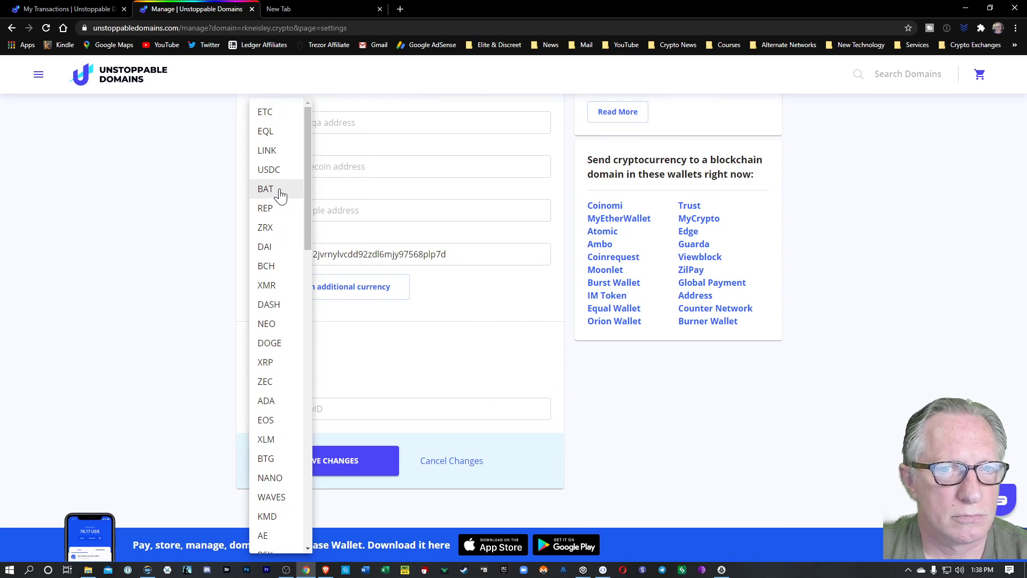
{"action": "left_click", "coordinate": [279, 191]}
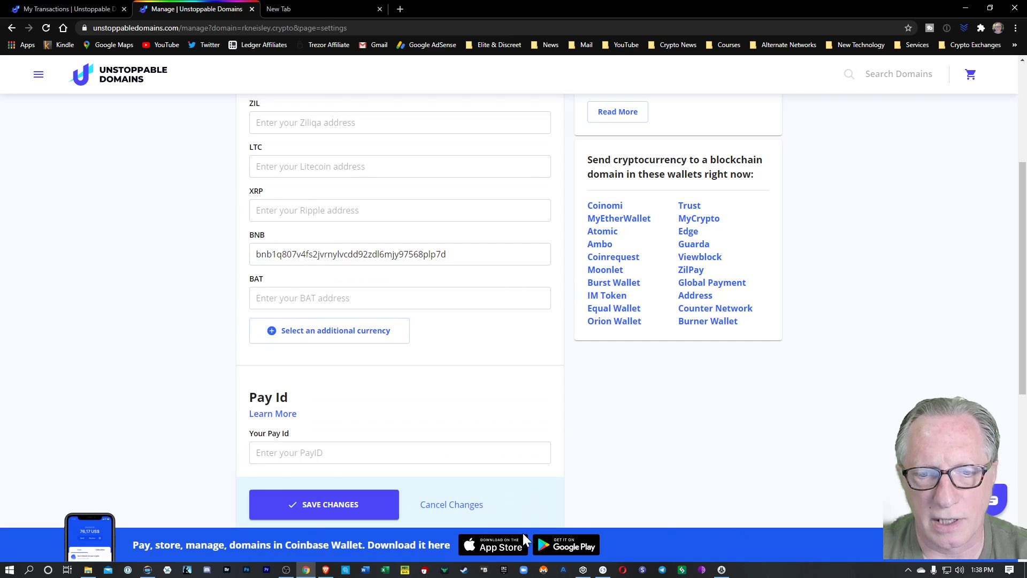
Copy the Ethereum Main receive address in Ledger Live again and return to the browser
{"action": "left_click", "coordinate": [603, 569]}
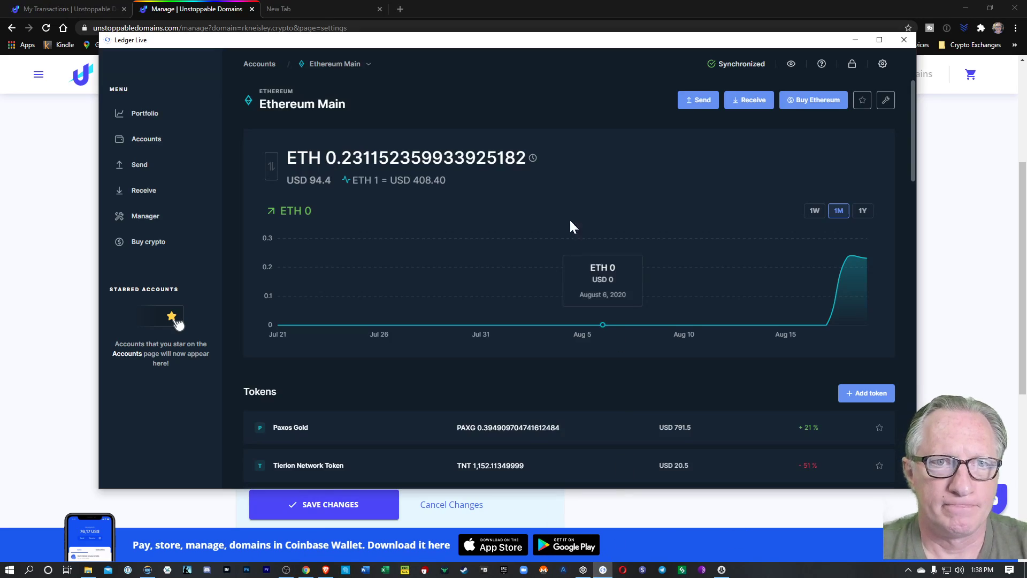
{"action": "left_click", "coordinate": [747, 100]}
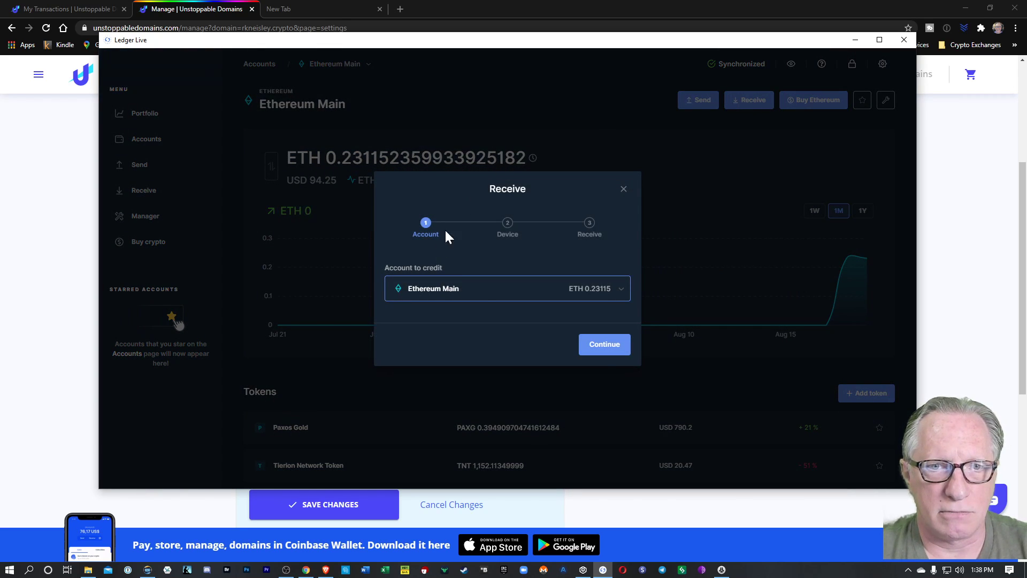
{"action": "left_click", "coordinate": [600, 346]}
{"action": "left_click", "coordinate": [587, 399]}
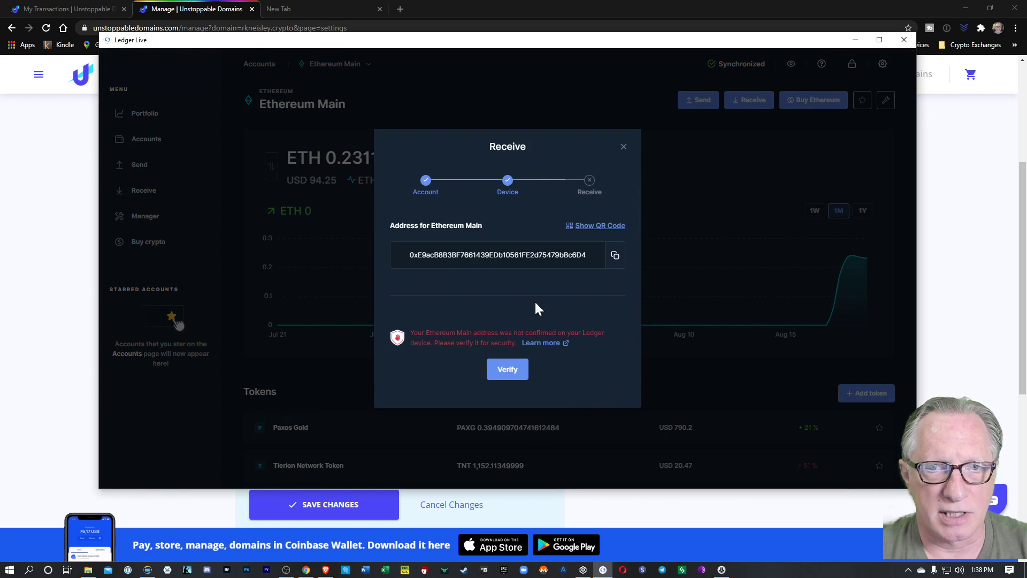
{"action": "left_click", "coordinate": [614, 256]}
{"action": "left_click", "coordinate": [996, 311]}
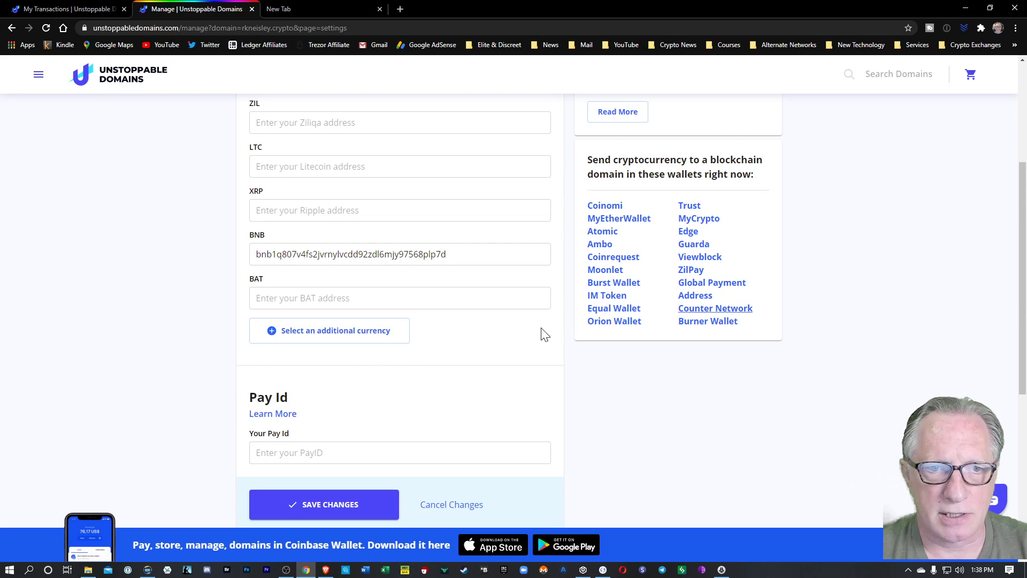
Paste the address into the BAT field and open MetaMask showing Account 1
{"action": "right_click", "coordinate": [259, 298]}
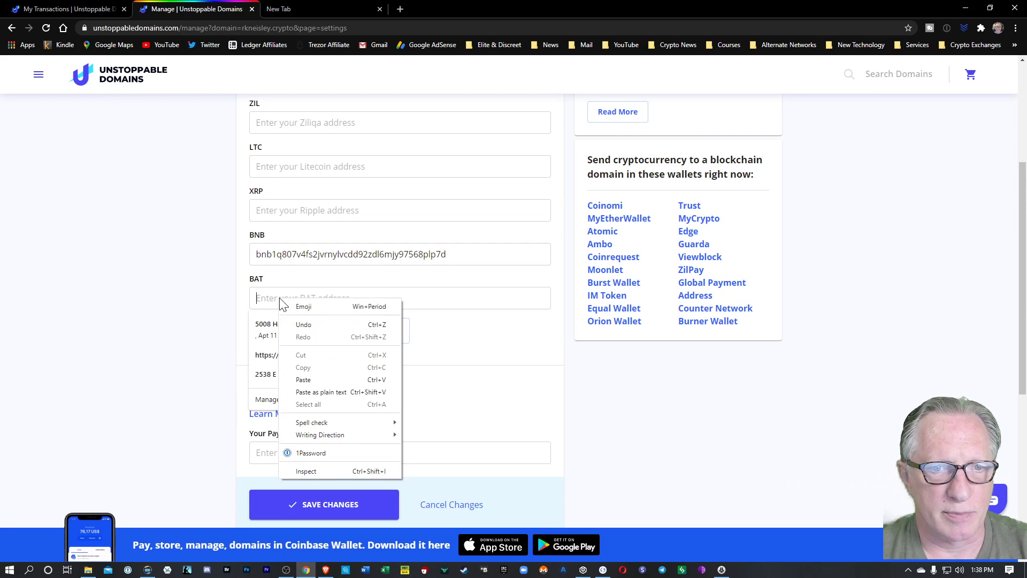
{"action": "left_click", "coordinate": [328, 379]}
{"action": "scroll", "coordinate": [117, 367], "scroll_direction": "up", "scroll_amount": 3}
{"action": "scroll", "coordinate": [121, 367], "scroll_direction": "down", "scroll_amount": 2}
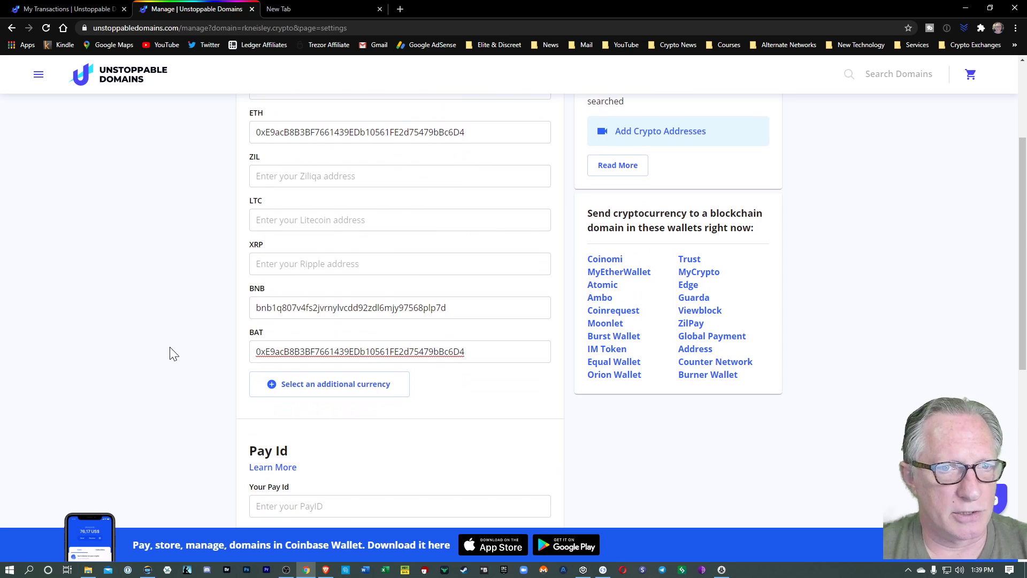
{"action": "scroll", "coordinate": [166, 345], "scroll_direction": "up", "scroll_amount": 1}
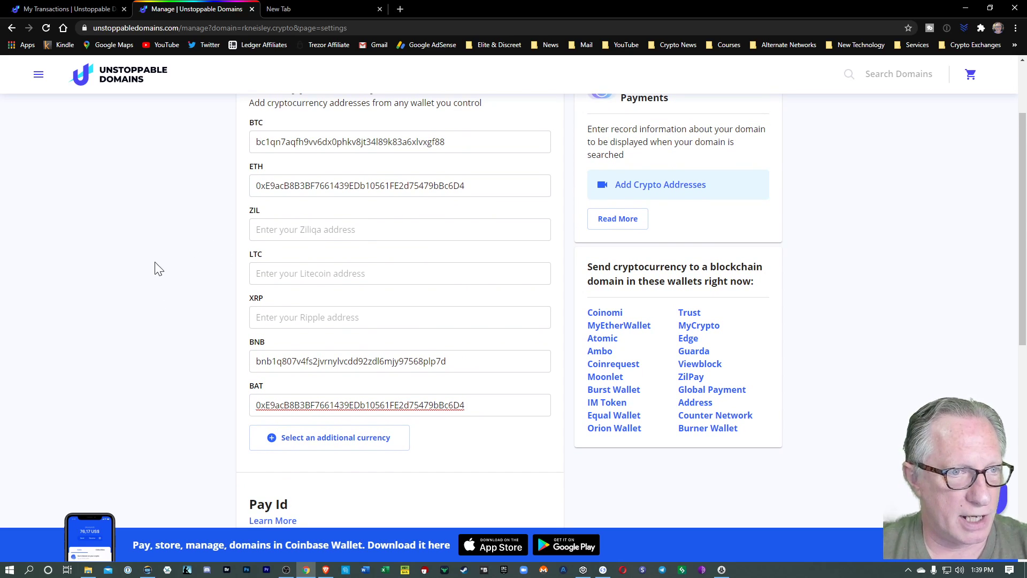
{"action": "scroll", "coordinate": [171, 256], "scroll_direction": "up", "scroll_amount": 1}
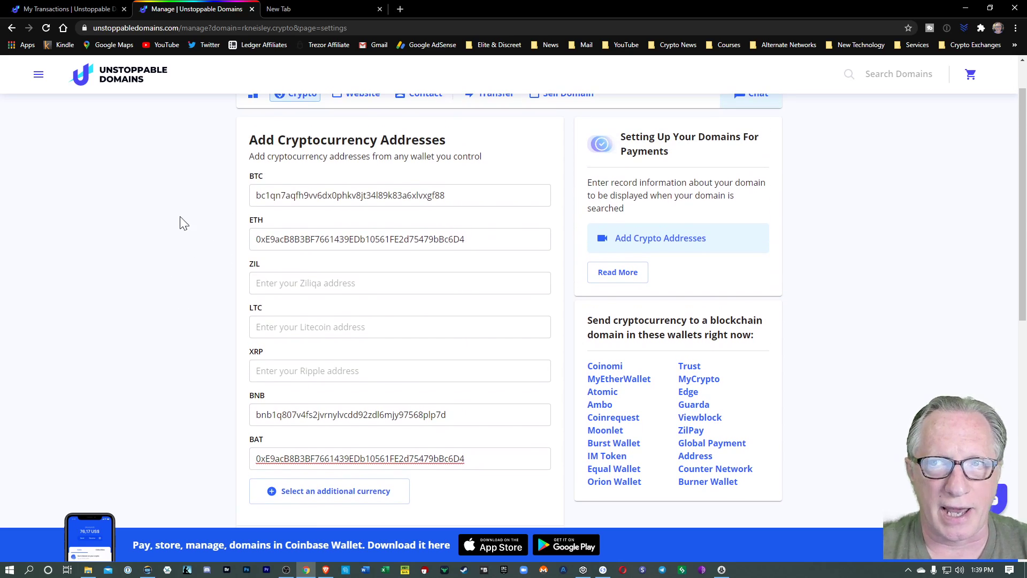
{"action": "left_click", "coordinate": [980, 28]}
{"action": "left_click", "coordinate": [869, 149]}
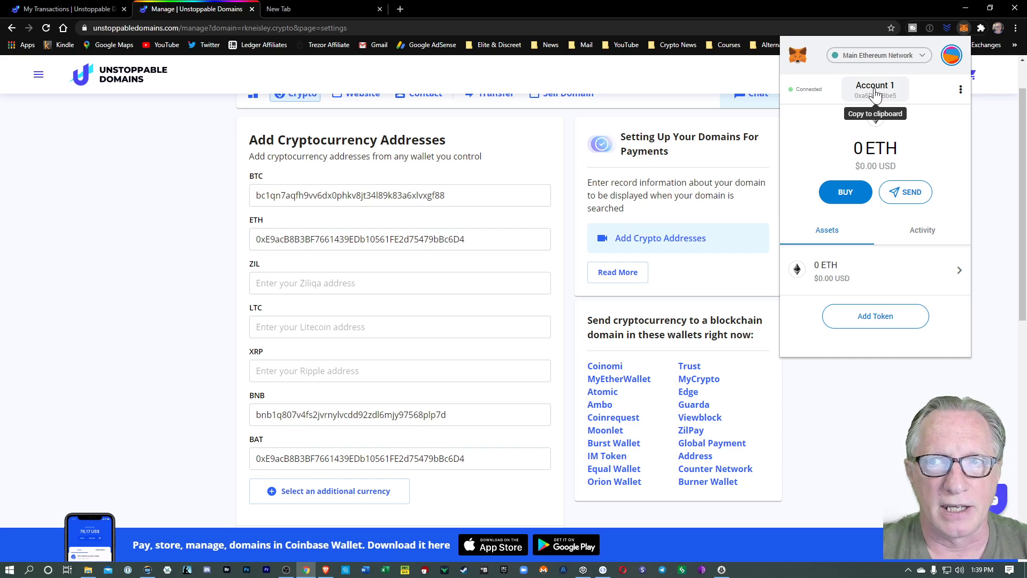
Make Unstoppable Wallet (0.1264 ETH, 57.322 BAT) the active MetaMask account instead of Account 1
{"action": "left_click", "coordinate": [952, 57]}
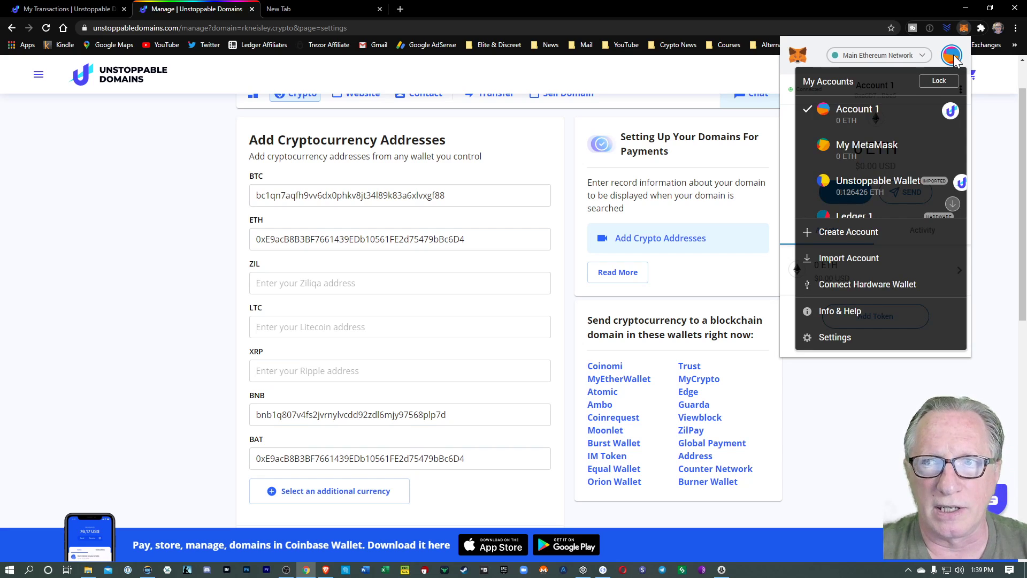
{"action": "left_click", "coordinate": [862, 182]}
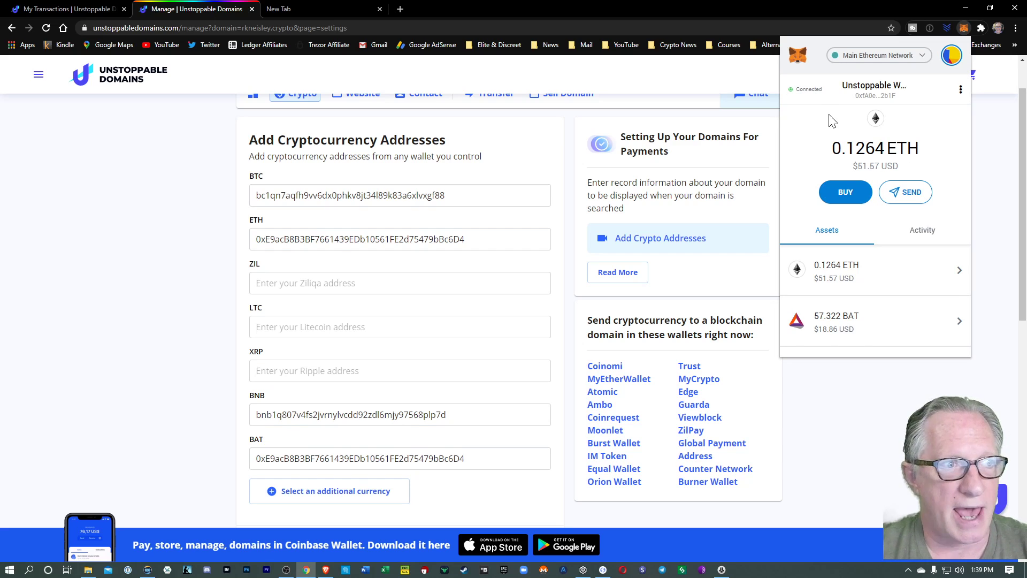
{"action": "left_click", "coordinate": [216, 293]}
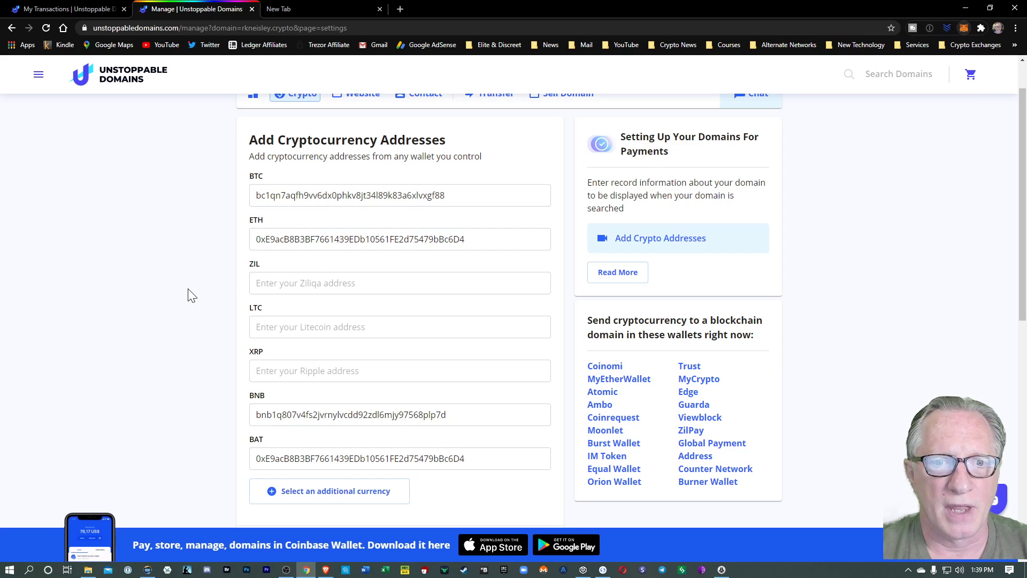
{"action": "scroll", "coordinate": [185, 293], "scroll_direction": "down", "scroll_amount": 6}
Save the crypto addresses through WEB3 and sign the ownership and records-update MetaMask requests
{"action": "left_click", "coordinate": [323, 342]}
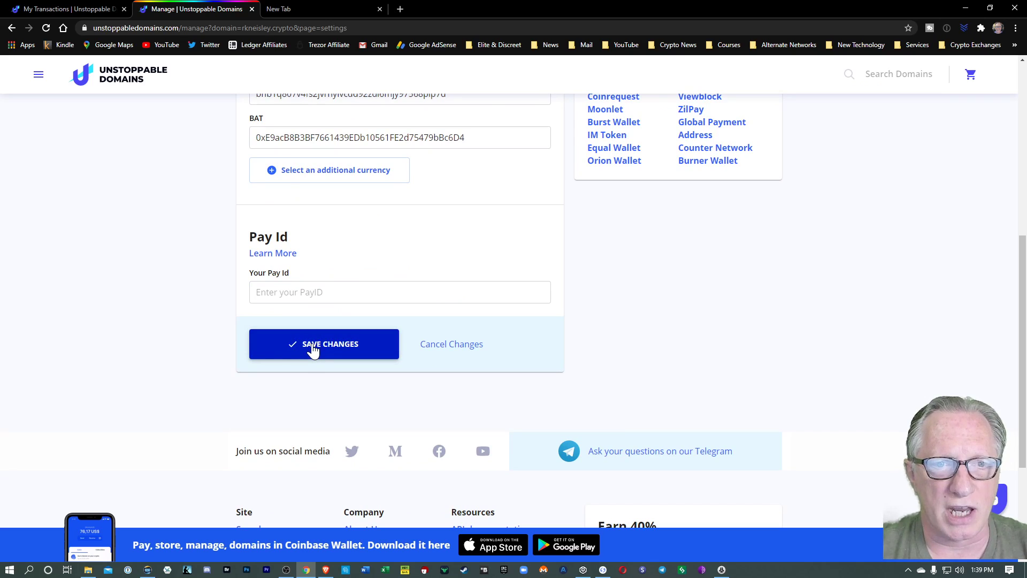
{"action": "left_click", "coordinate": [516, 351]}
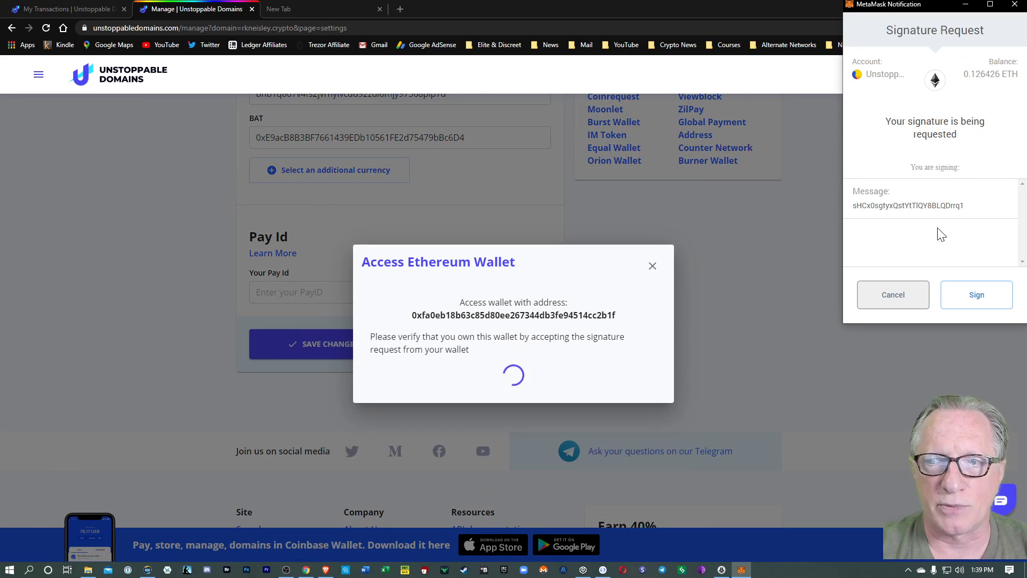
{"action": "left_click", "coordinate": [977, 297]}
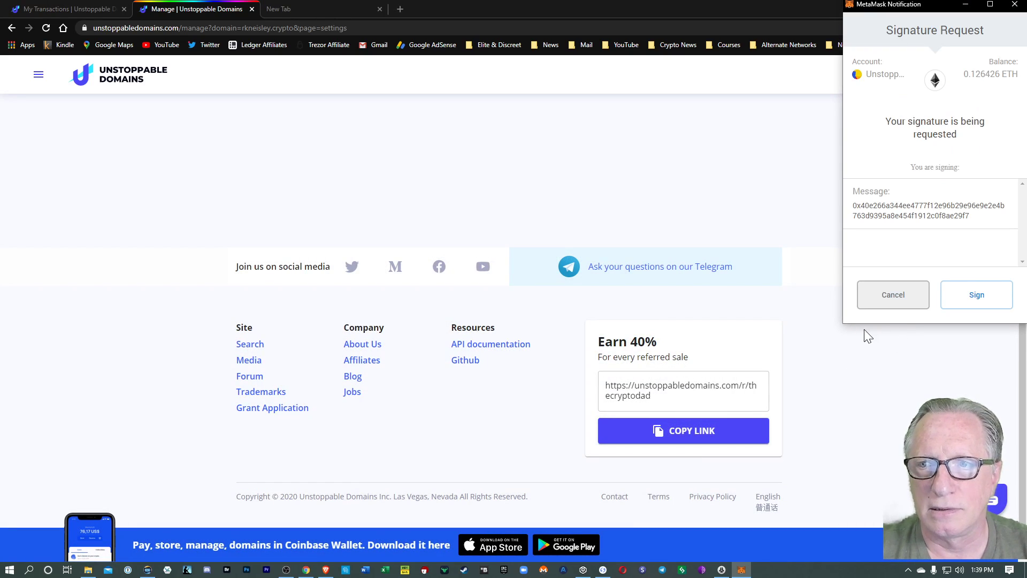
{"action": "left_click", "coordinate": [978, 298]}
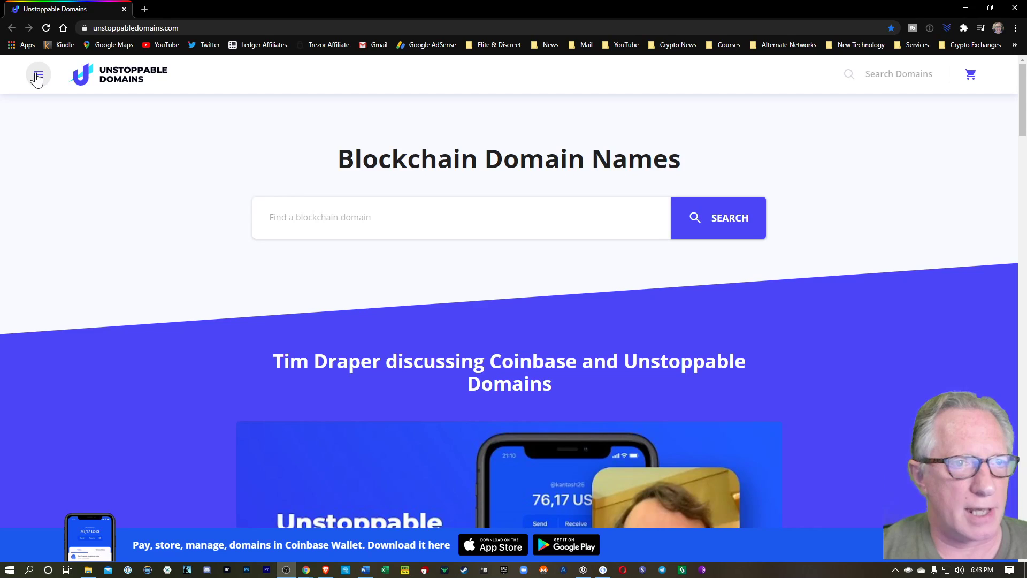
Go through My Domains to rkneisley.crypto's management page and its Crypto records
{"action": "left_click", "coordinate": [38, 76]}
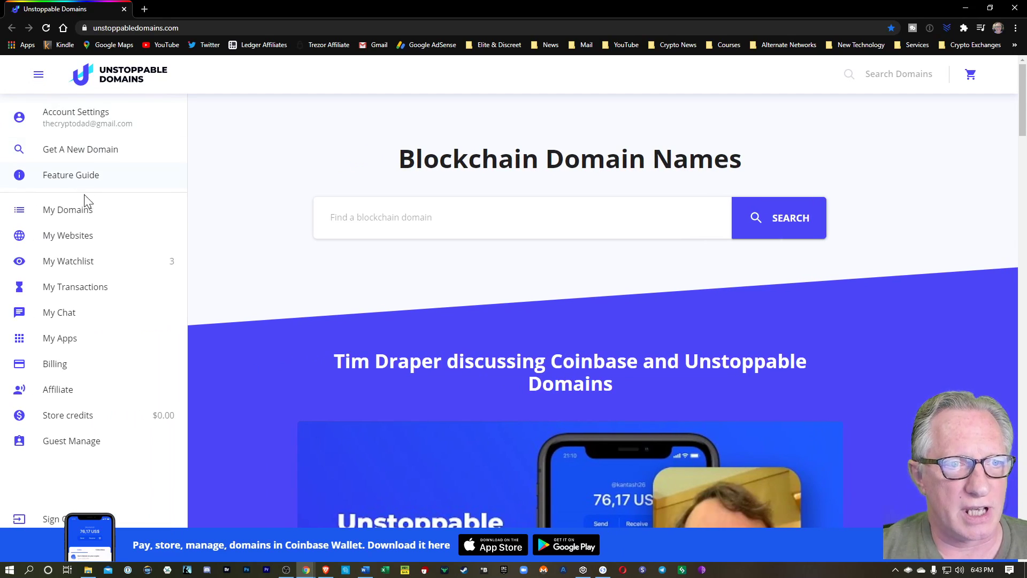
{"action": "left_click", "coordinate": [85, 212]}
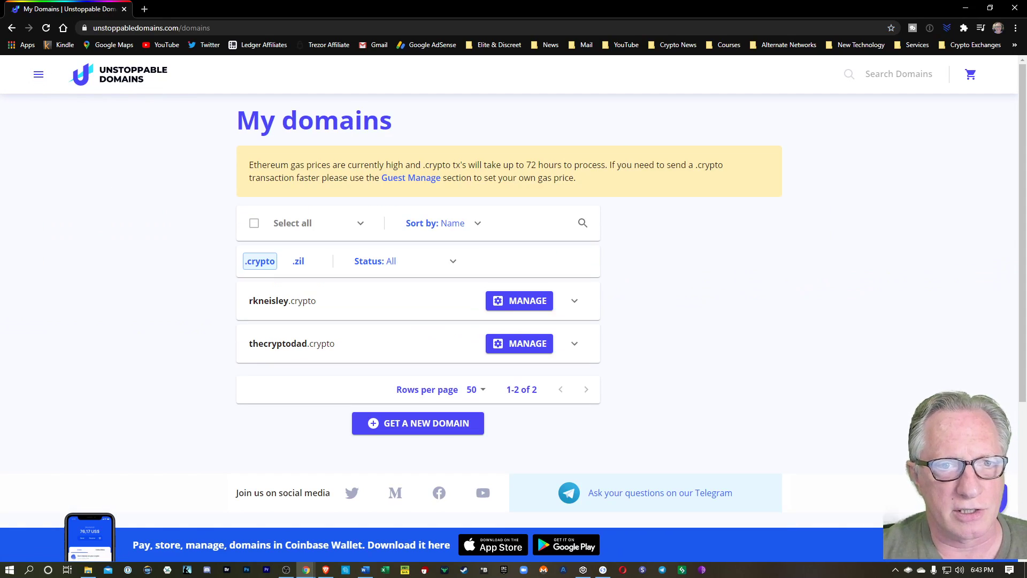
{"action": "left_click", "coordinate": [524, 306]}
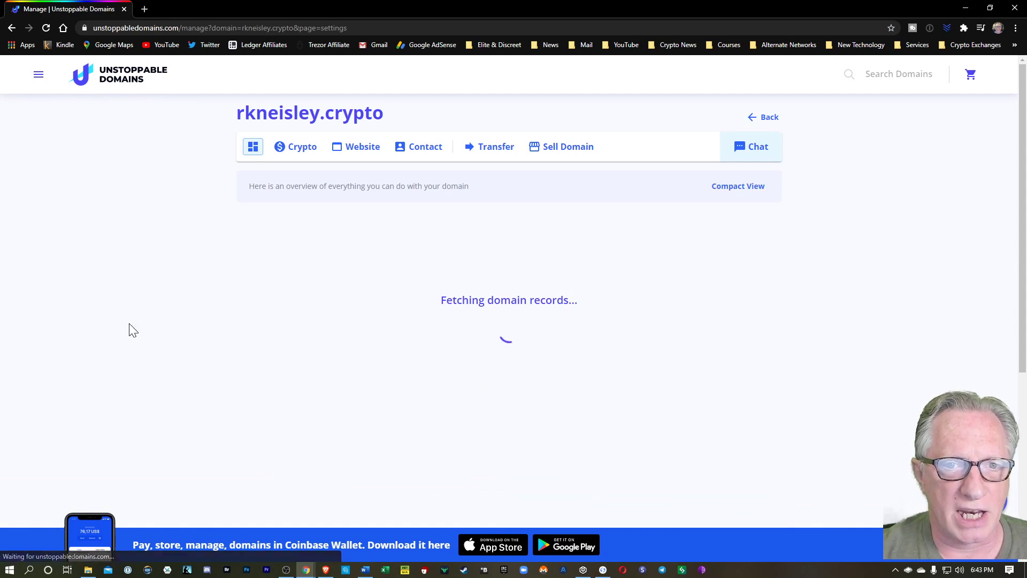
{"action": "left_click", "coordinate": [298, 147]}
Review the saved BTC, ETH, BAT and BNB addresses, then open a new browser tab
{"action": "scroll", "coordinate": [177, 339], "scroll_direction": "down", "scroll_amount": 1}
{"action": "scroll", "coordinate": [182, 339], "scroll_direction": "down", "scroll_amount": 3}
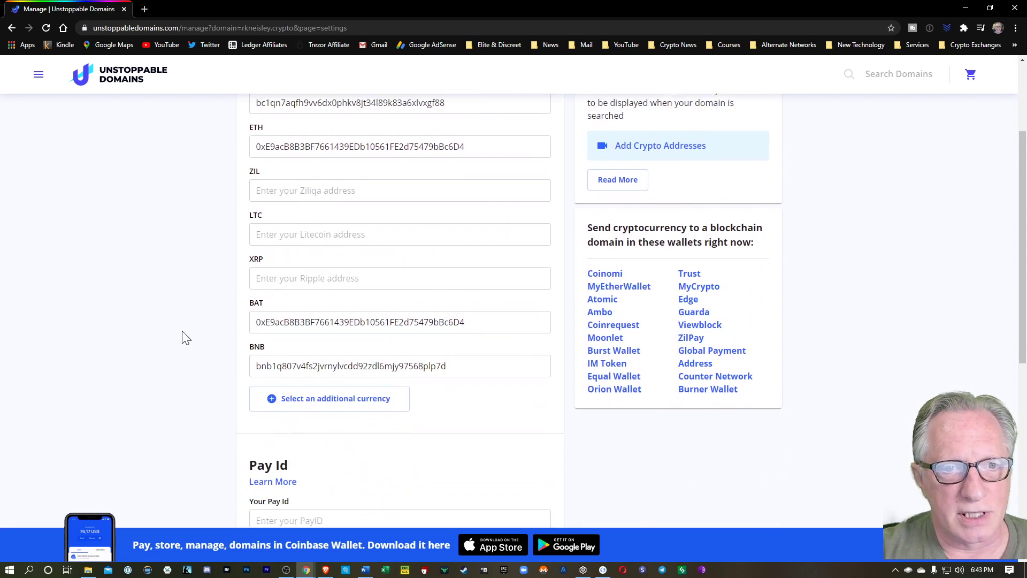
{"action": "scroll", "coordinate": [172, 383], "scroll_direction": "up", "scroll_amount": 3}
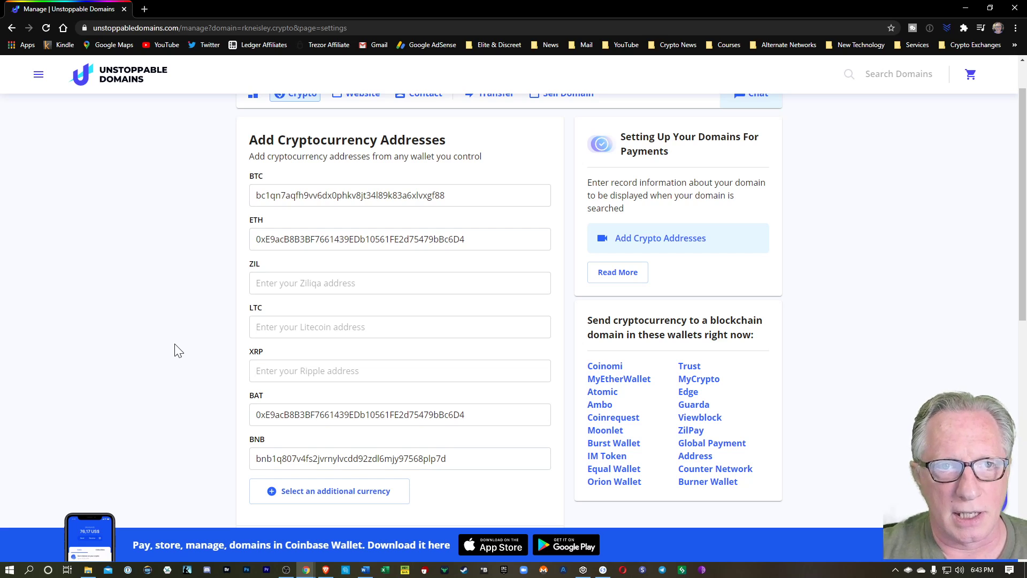
{"action": "scroll", "coordinate": [166, 346], "scroll_direction": "up", "scroll_amount": 1}
{"action": "scroll", "coordinate": [165, 346], "scroll_direction": "down", "scroll_amount": 1}
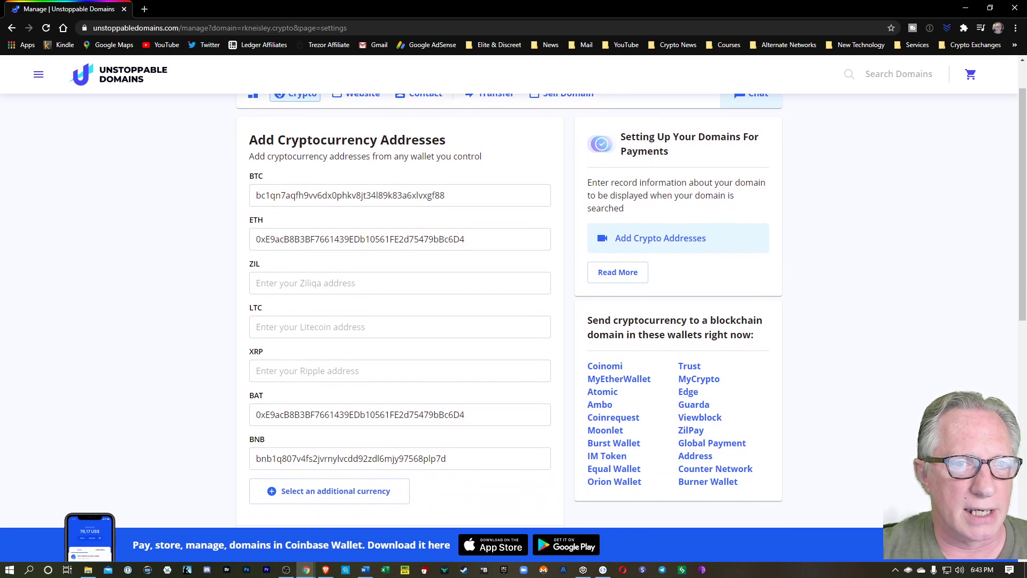
{"action": "left_click", "coordinate": [144, 9]}
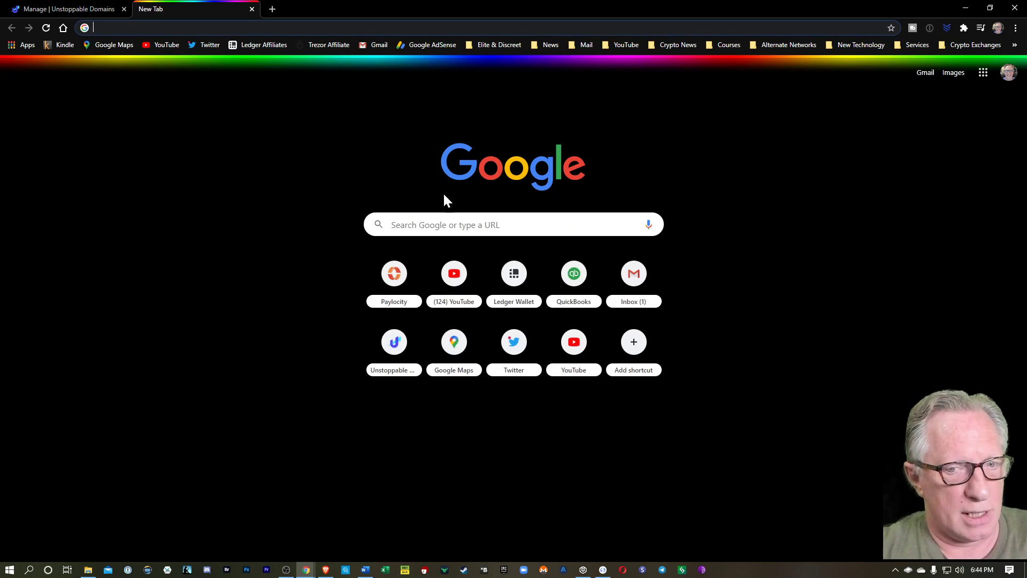
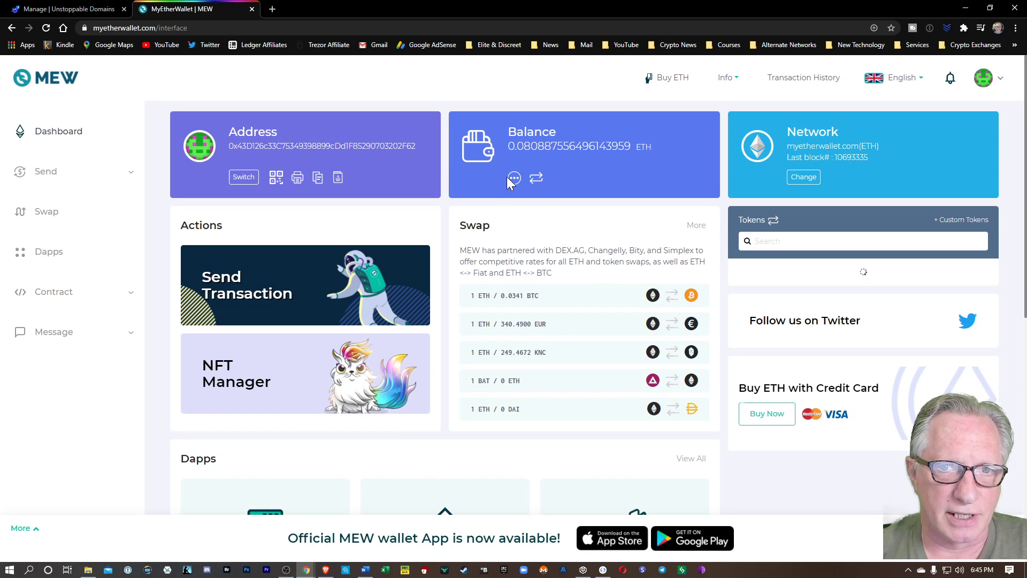
{"action": "left_click", "coordinate": [47, 173]}
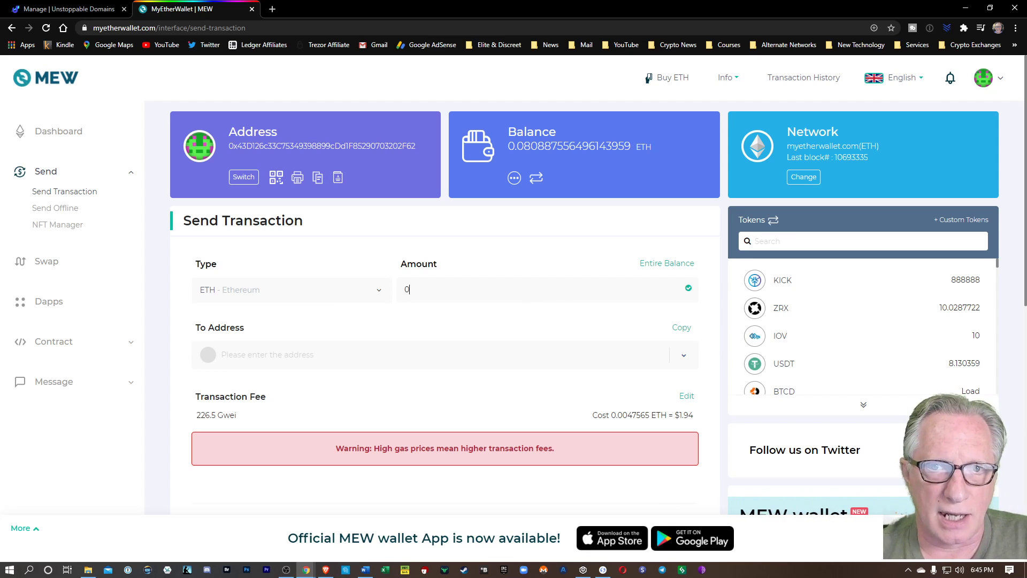
{"action": "type", "text": ".0"}
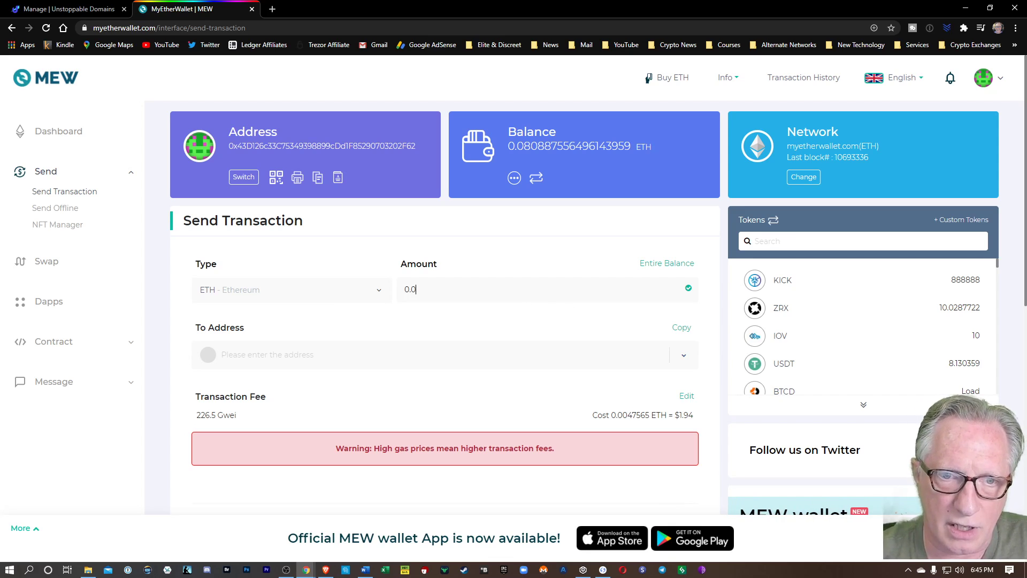
{"action": "type", "text": "3"}
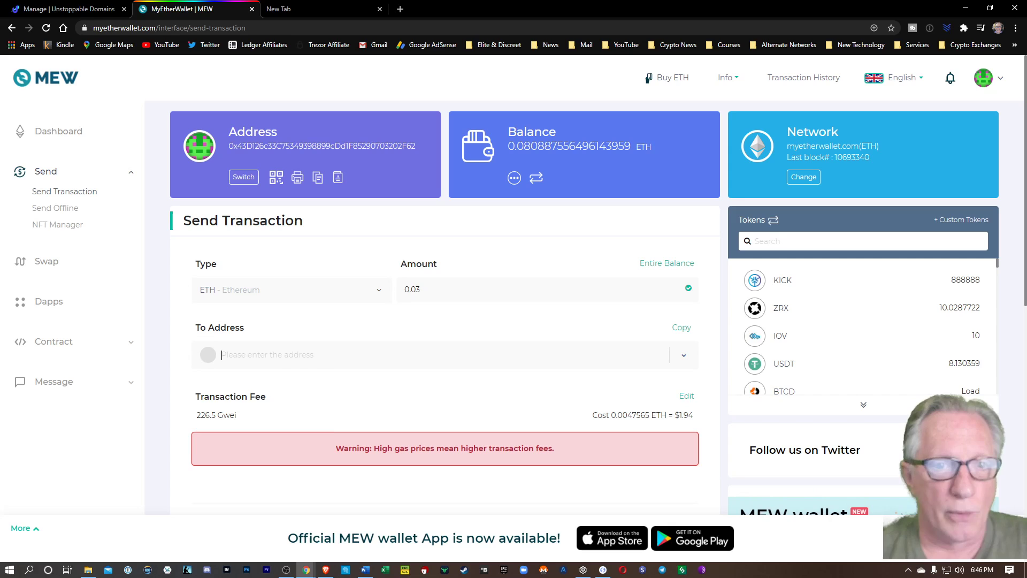
{"action": "left_click", "coordinate": [408, 354]}
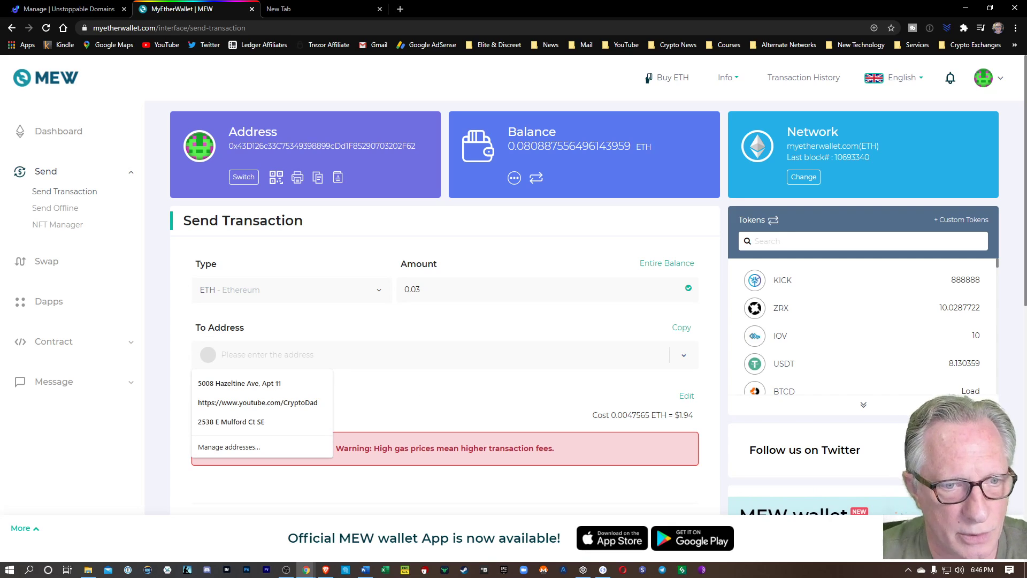
{"action": "key", "text": "Escape"}
{"action": "type", "text": "r"}
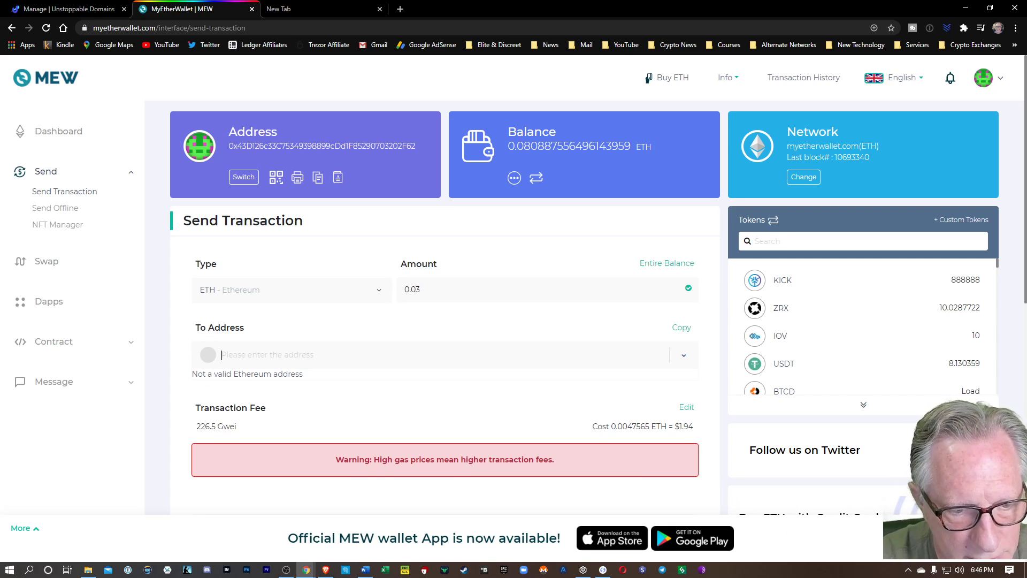
{"action": "type", "text": "kneisle"}
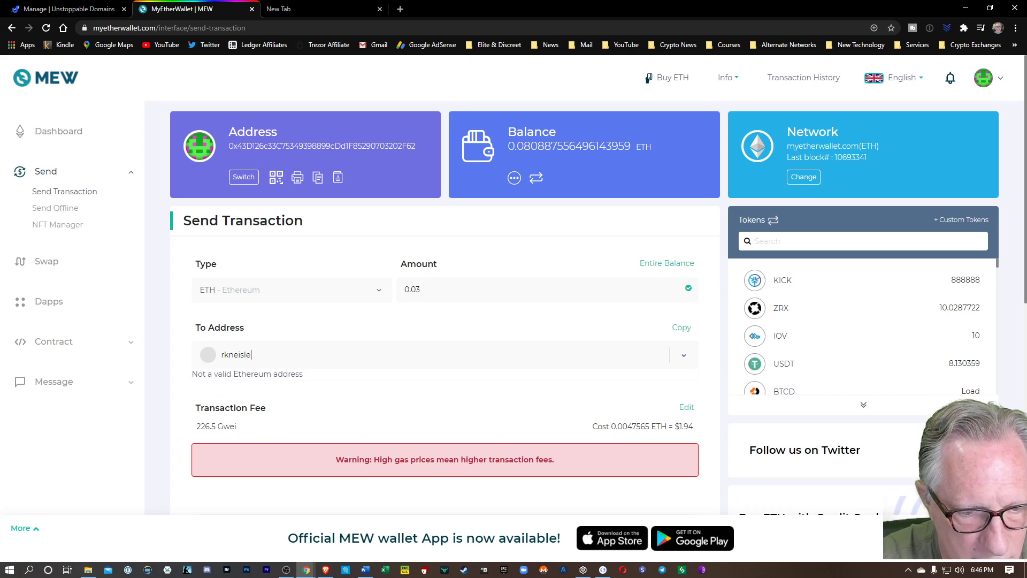
{"action": "type", "text": "y."}
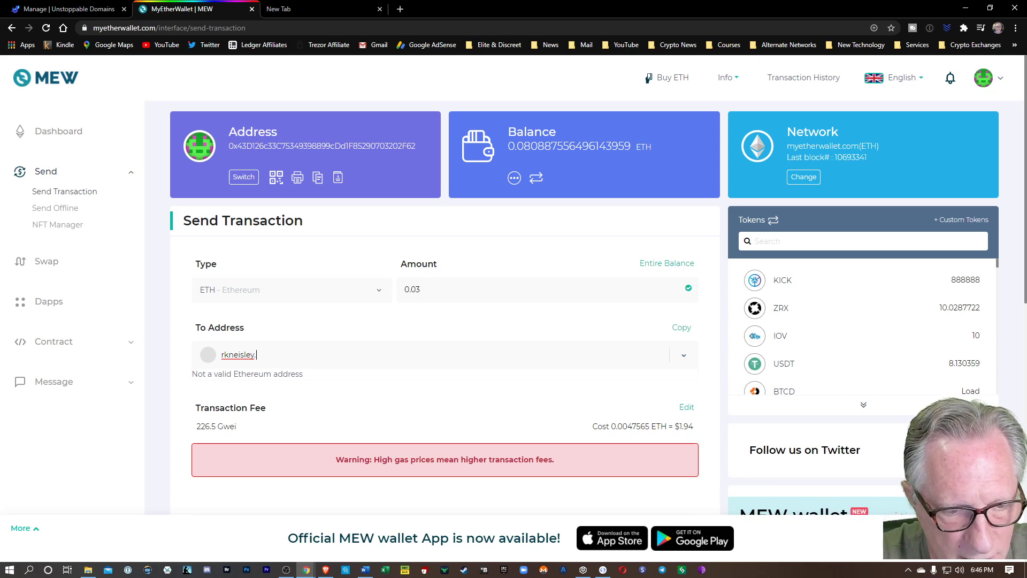
{"action": "type", "text": "crypto"}
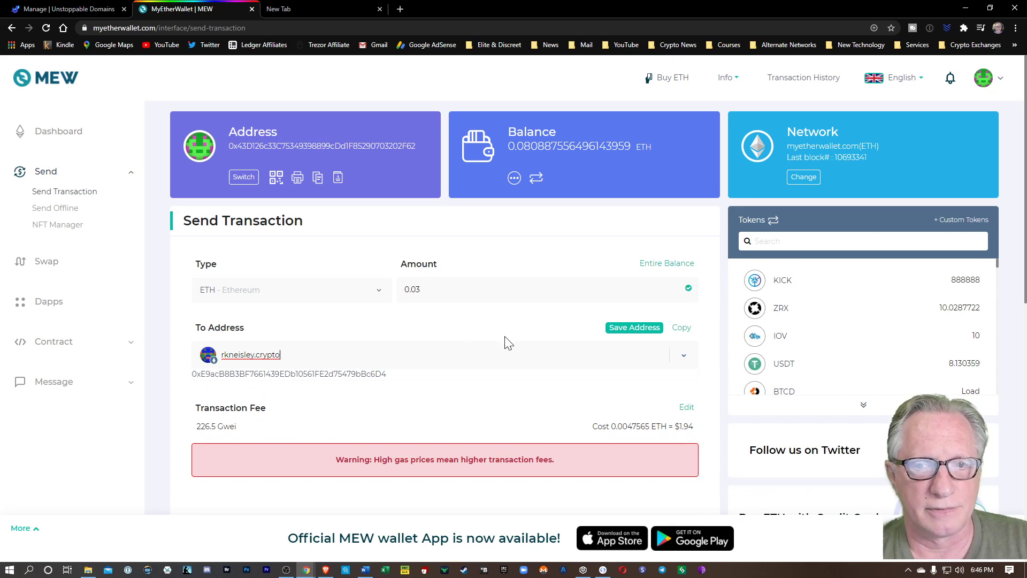
{"action": "scroll", "coordinate": [507, 341], "scroll_direction": "down", "scroll_amount": 4}
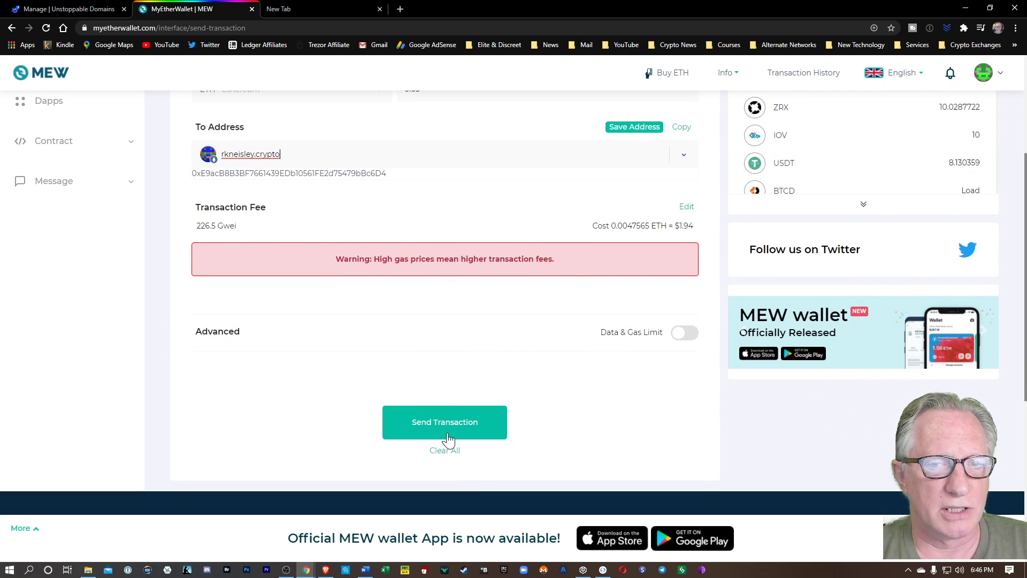
Review and confirm the 0.03 ETH transfer, then dismiss the transaction-sent message
{"action": "left_click", "coordinate": [445, 423]}
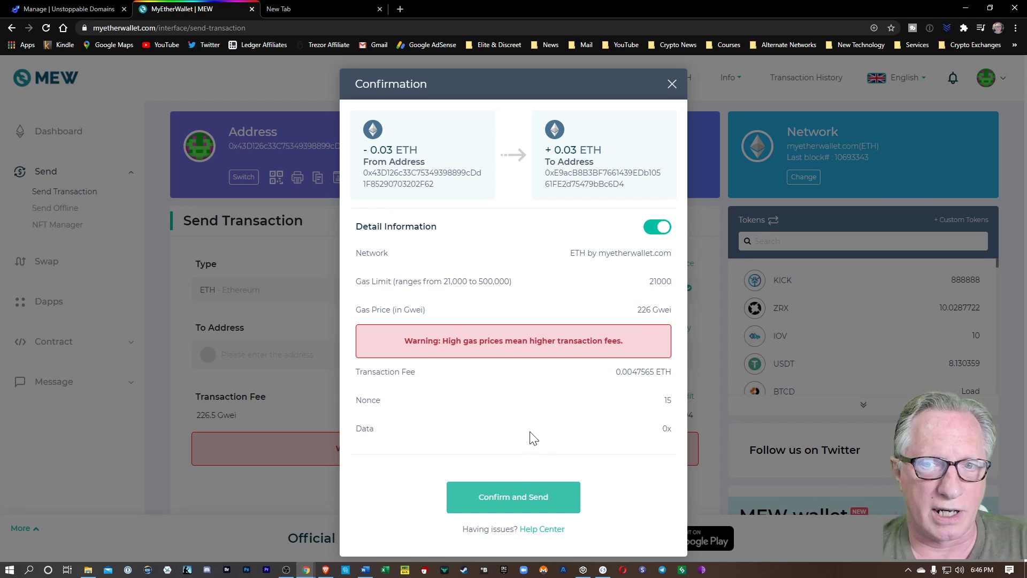
{"action": "left_click", "coordinate": [509, 502]}
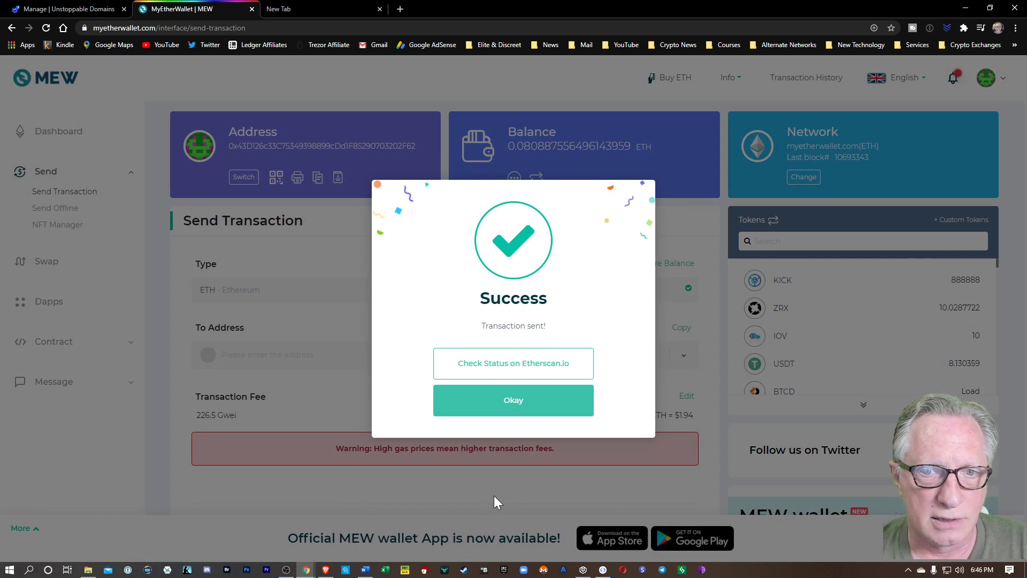
{"action": "left_click", "coordinate": [512, 406]}
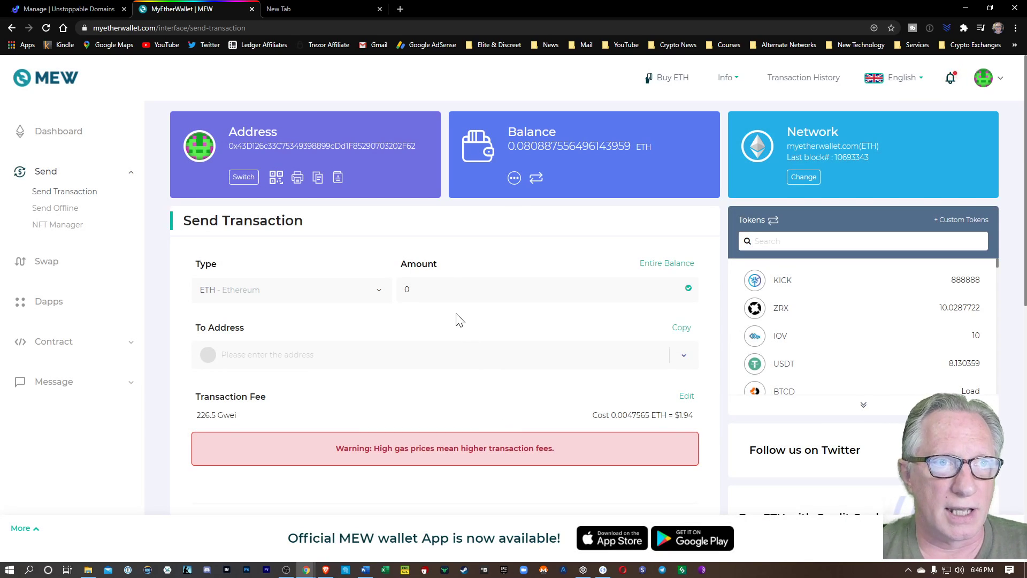
Bring up Ledger Live and reposition its window toward the left of the screen
{"action": "left_click", "coordinate": [603, 570]}
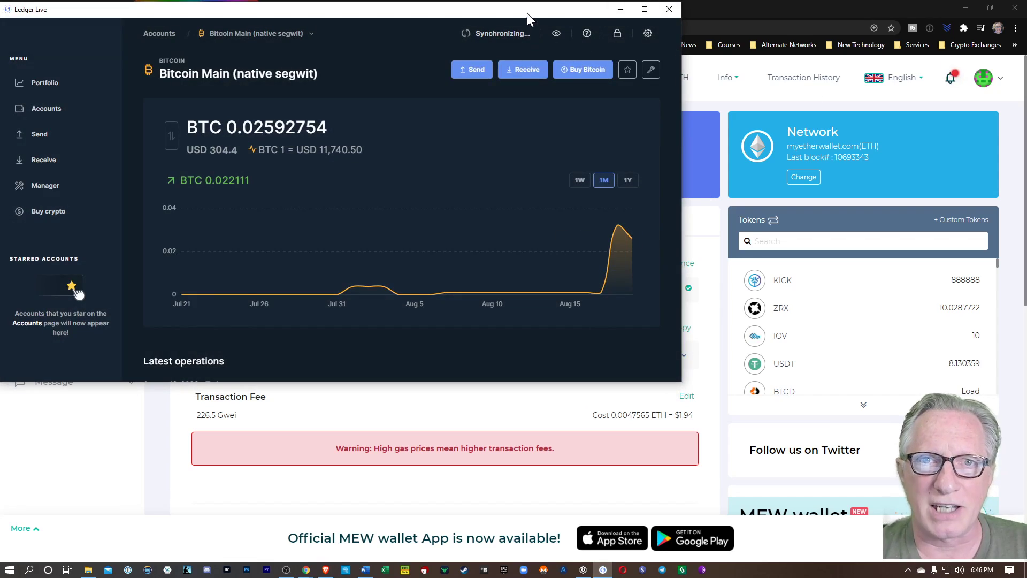
{"action": "left_click_drag", "start_coordinate": [527, 19], "coordinate": [777, 124]}
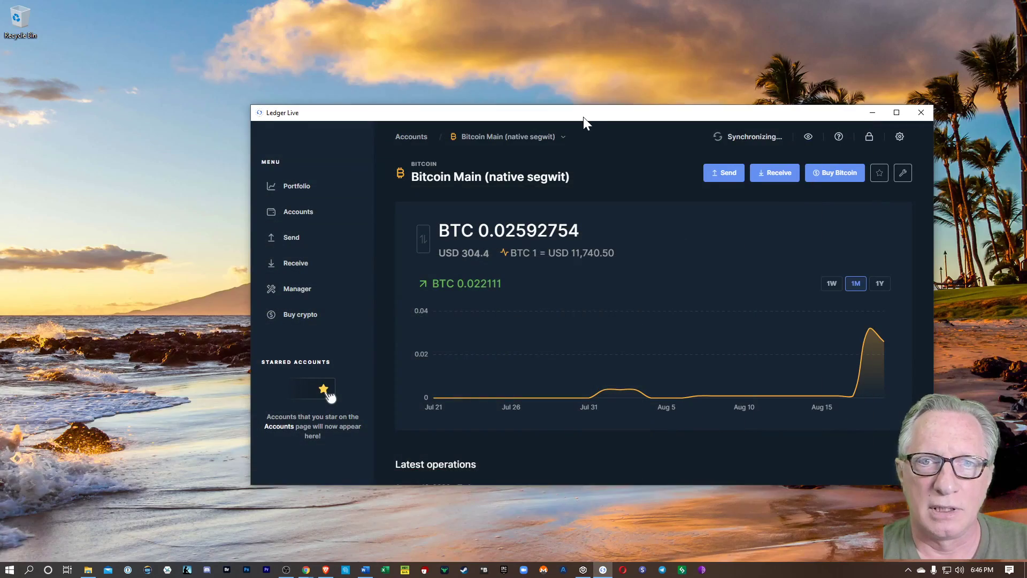
{"action": "left_click_drag", "start_coordinate": [583, 117], "coordinate": [454, 72]}
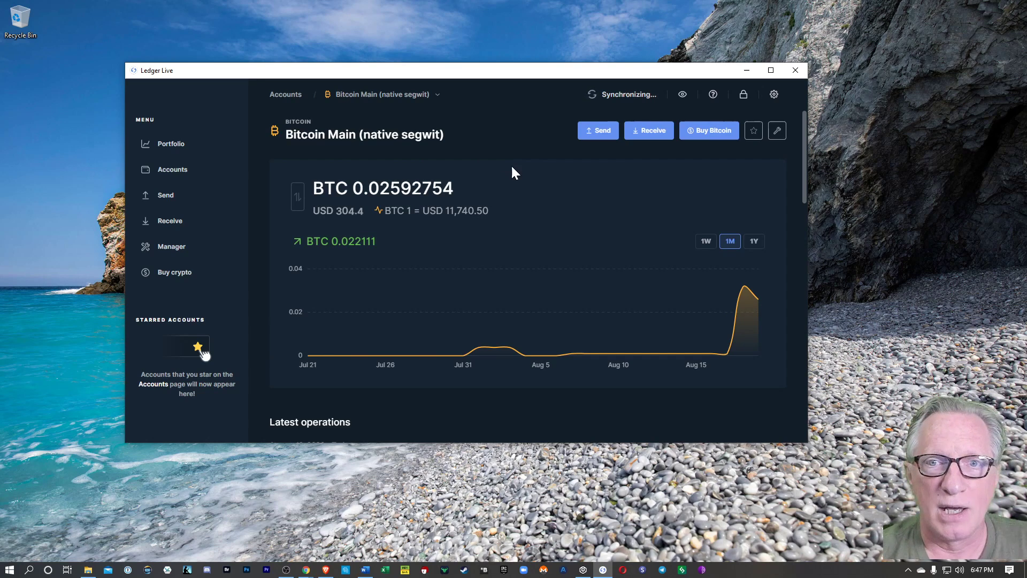
Open the Ethereum 2 account from the Accounts list and scroll to its latest operations
{"action": "left_click", "coordinate": [174, 171]}
{"action": "scroll", "coordinate": [436, 241], "scroll_direction": "down", "scroll_amount": 2}
{"action": "scroll", "coordinate": [438, 250], "scroll_direction": "down", "scroll_amount": 2}
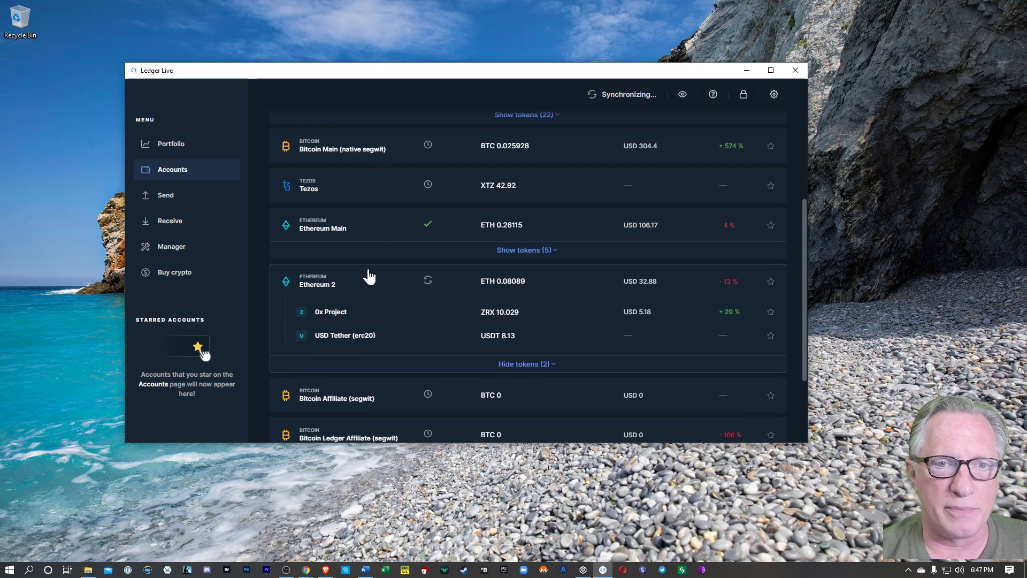
{"action": "left_click", "coordinate": [321, 288]}
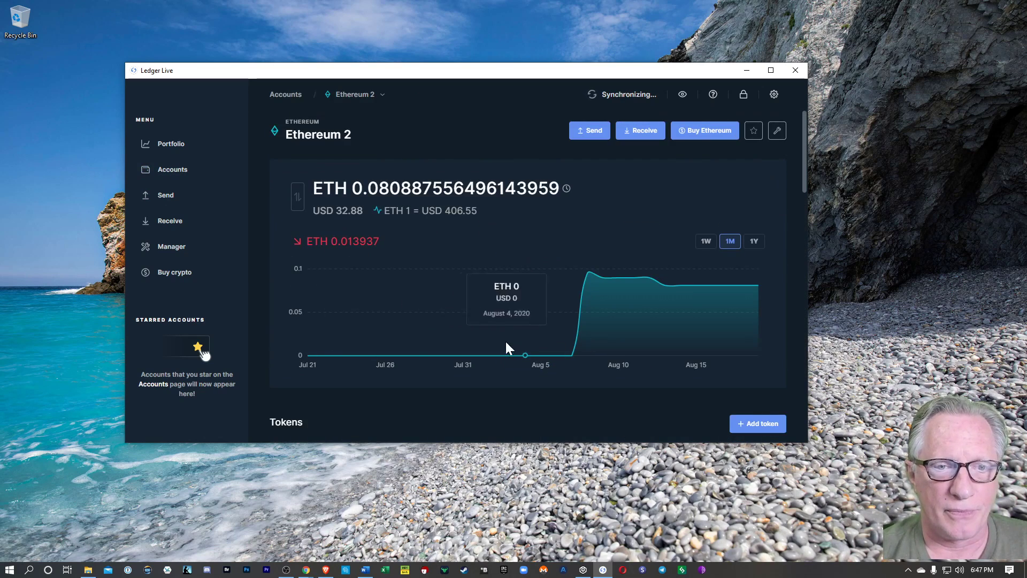
{"action": "scroll", "coordinate": [508, 337], "scroll_direction": "down", "scroll_amount": 6}
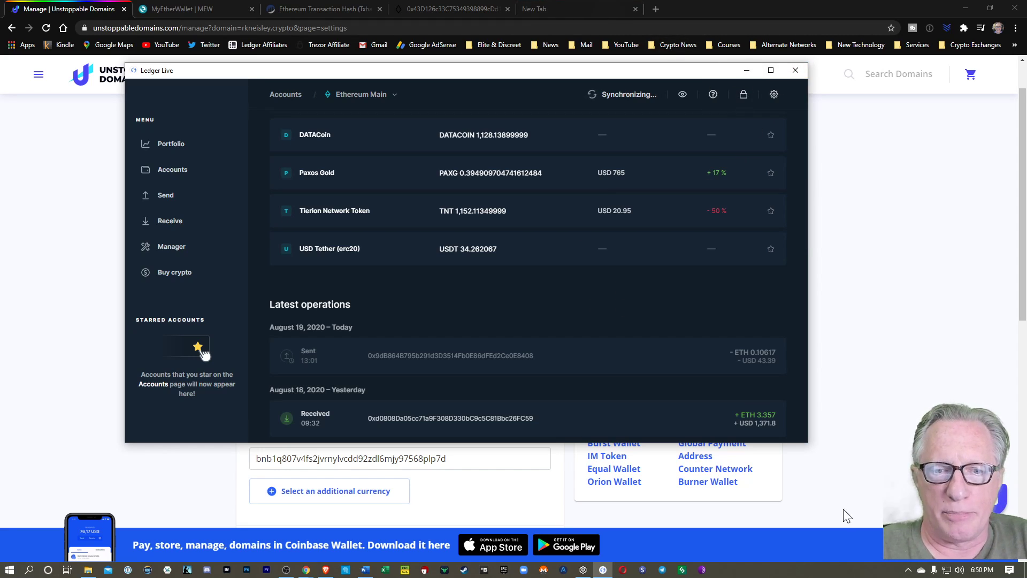
Minimize Ledger Live to reveal the domain's crypto addresses, then bring up Atomic Wallet
{"action": "left_click", "coordinate": [89, 396]}
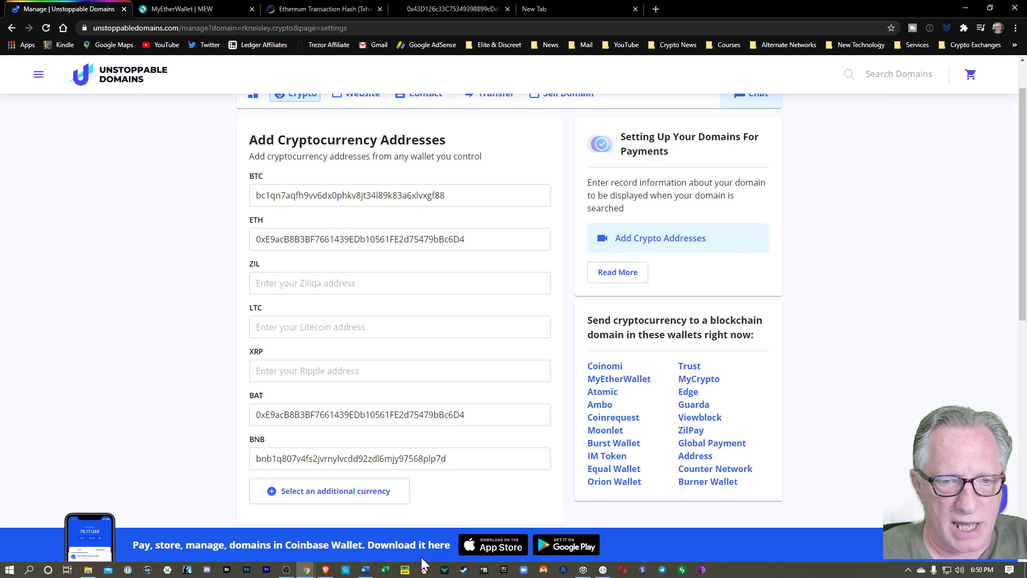
{"action": "left_click", "coordinate": [563, 570]}
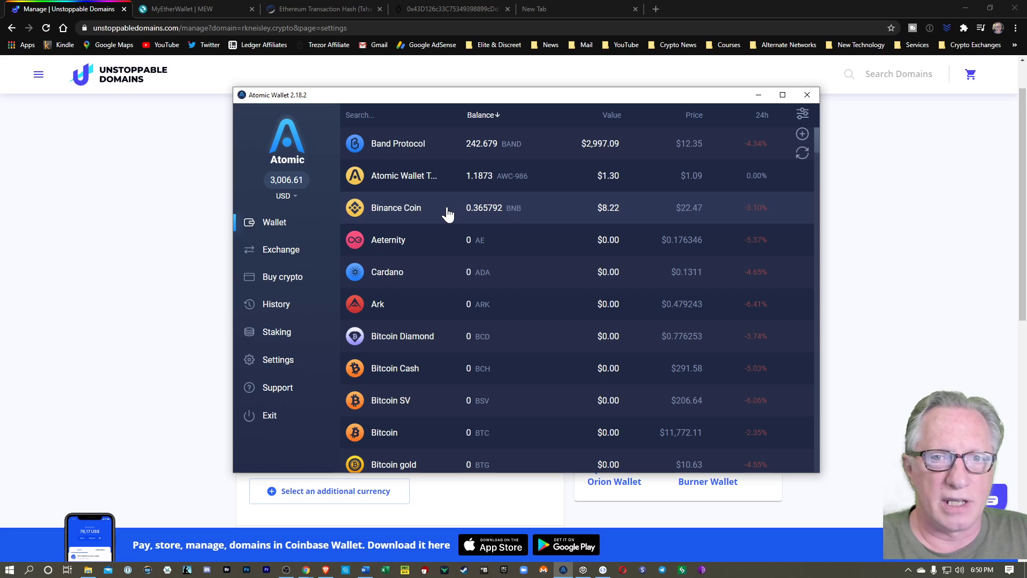
{"action": "left_click", "coordinate": [447, 214]}
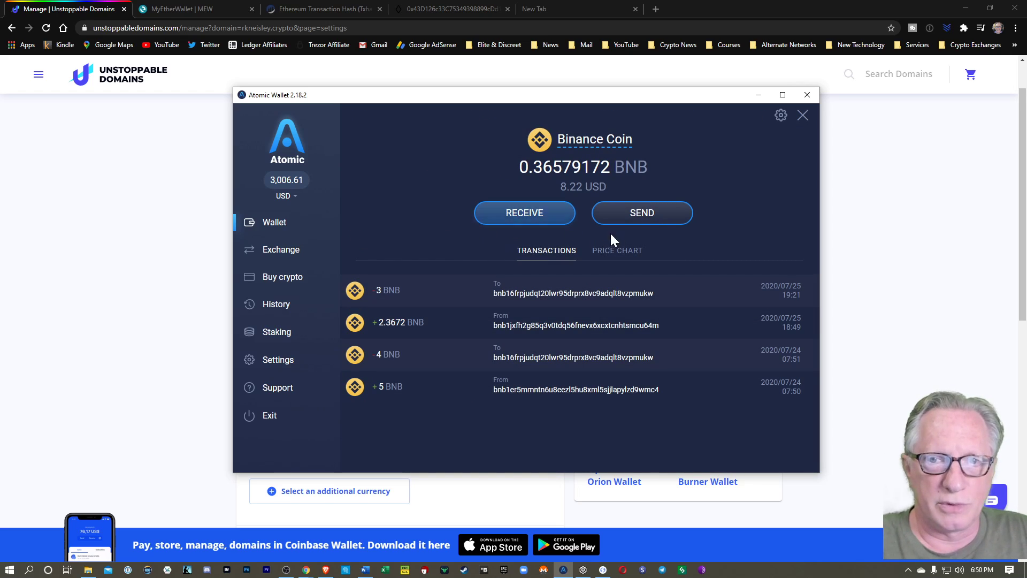
{"action": "left_click", "coordinate": [634, 214]}
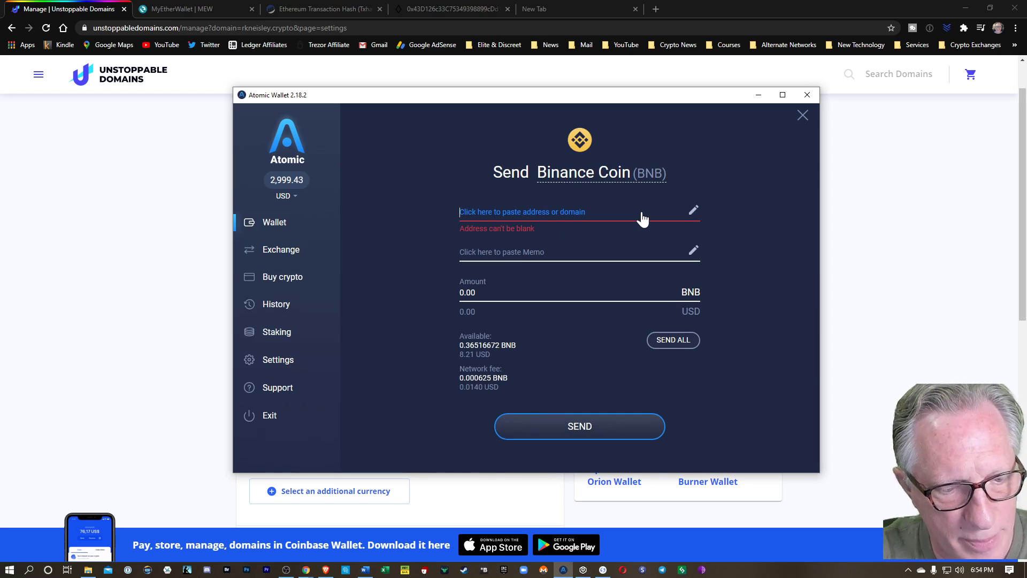
{"action": "left_click", "coordinate": [641, 218]}
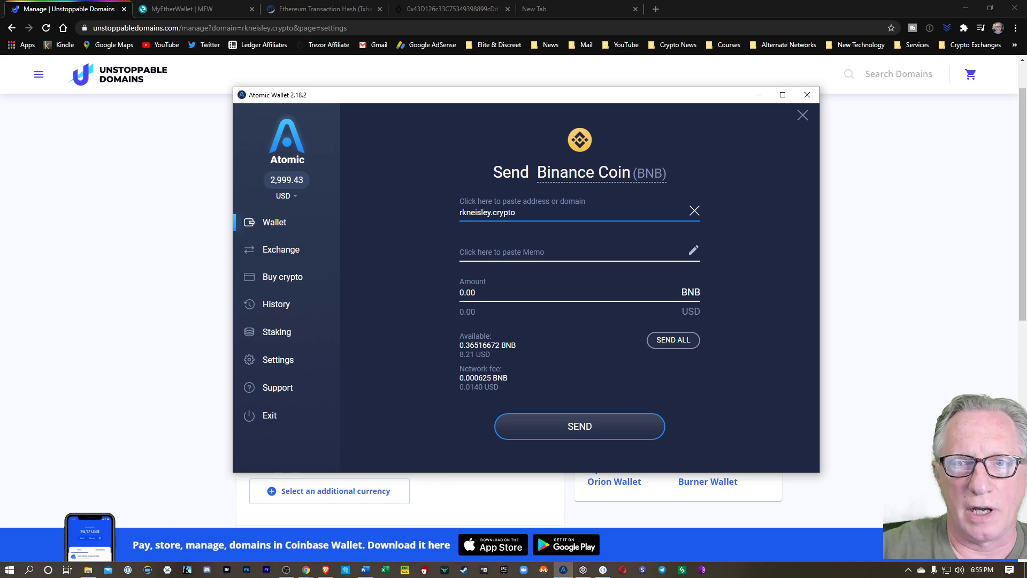
{"action": "left_click", "coordinate": [679, 341]}
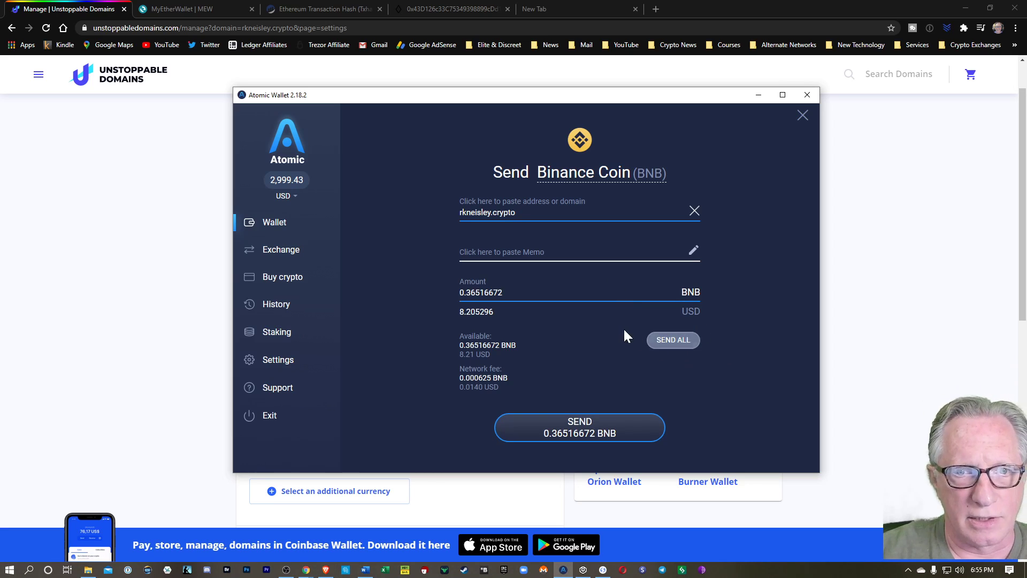
Confirm the BNB transfer with the wallet password and minimize Atomic Wallet
{"action": "left_click", "coordinate": [583, 427]}
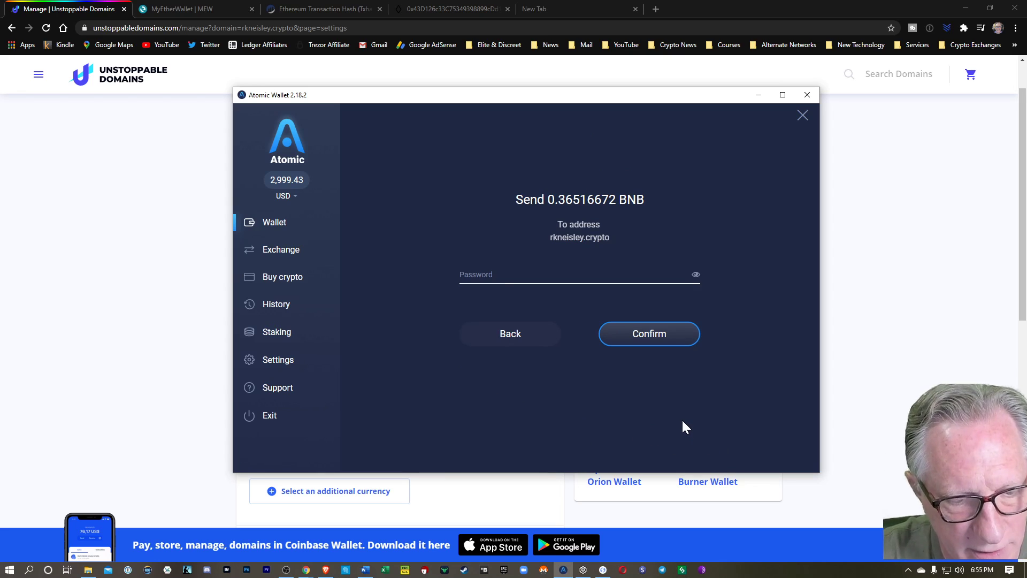
{"action": "key", "text": "ctrl+v"}
{"action": "key", "text": "Return"}
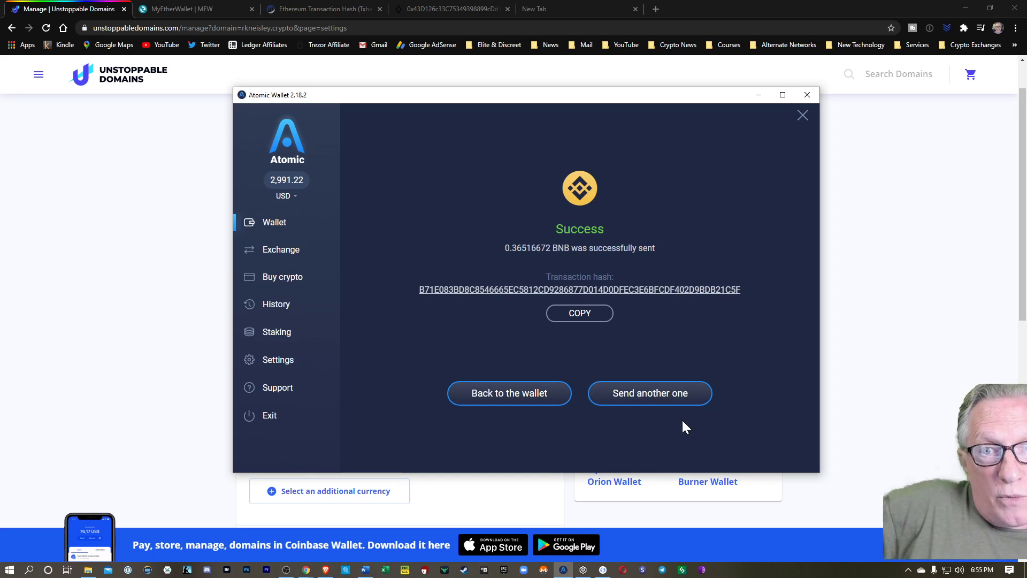
{"action": "left_click", "coordinate": [759, 95]}
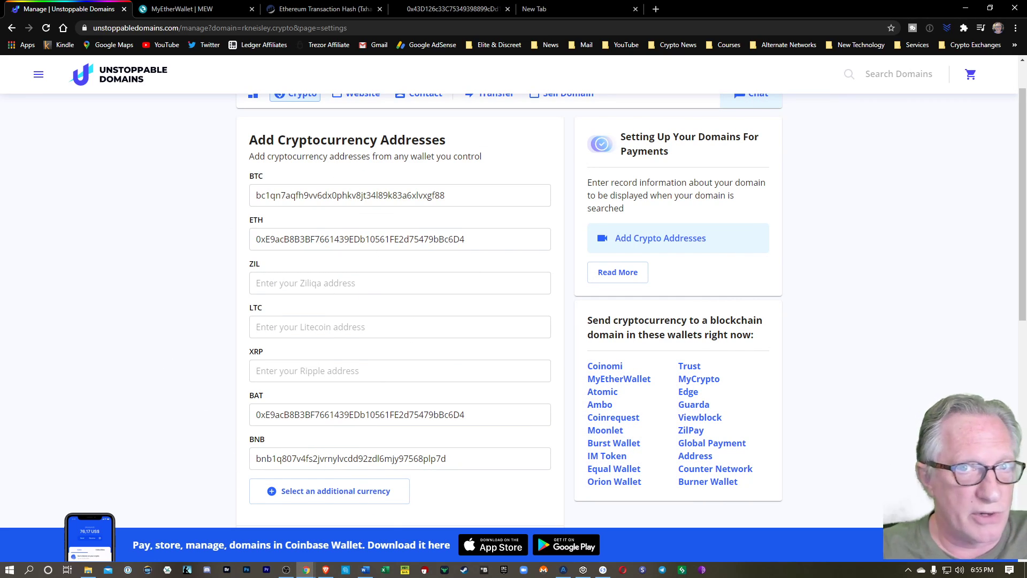
Minimize Chrome and Ledger Live, then view the Binance coin history on the mirrored phone
{"action": "left_click", "coordinate": [965, 8]}
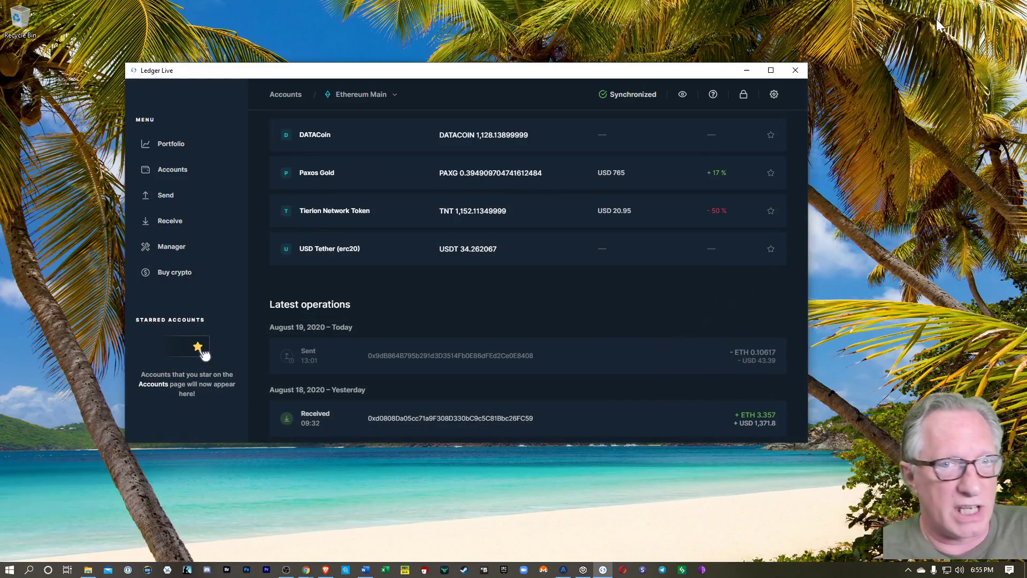
{"action": "left_click", "coordinate": [745, 71]}
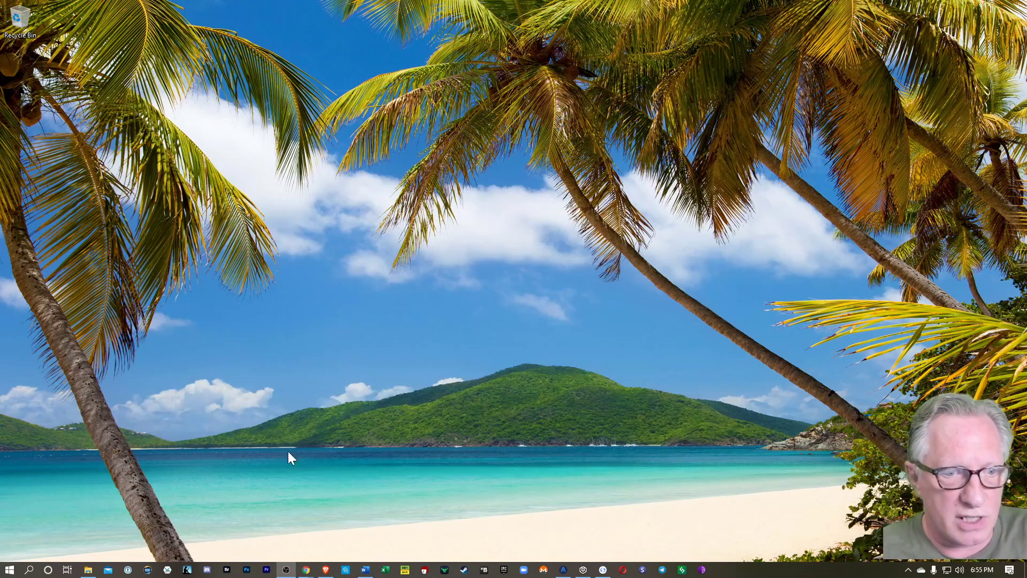
{"action": "left_click", "coordinate": [186, 568]}
{"action": "left_click", "coordinate": [594, 324]}
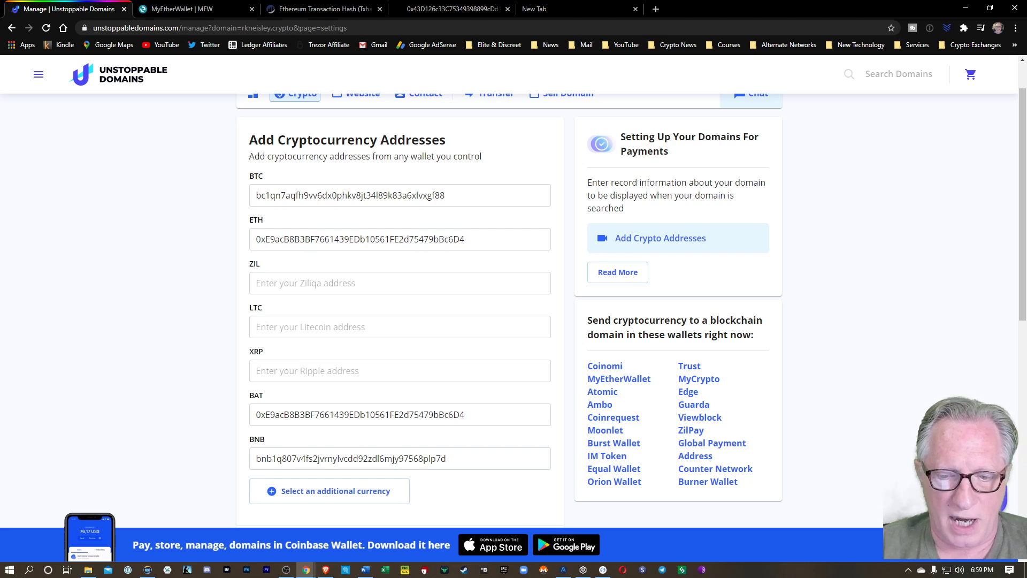
{"action": "left_click", "coordinate": [603, 570]}
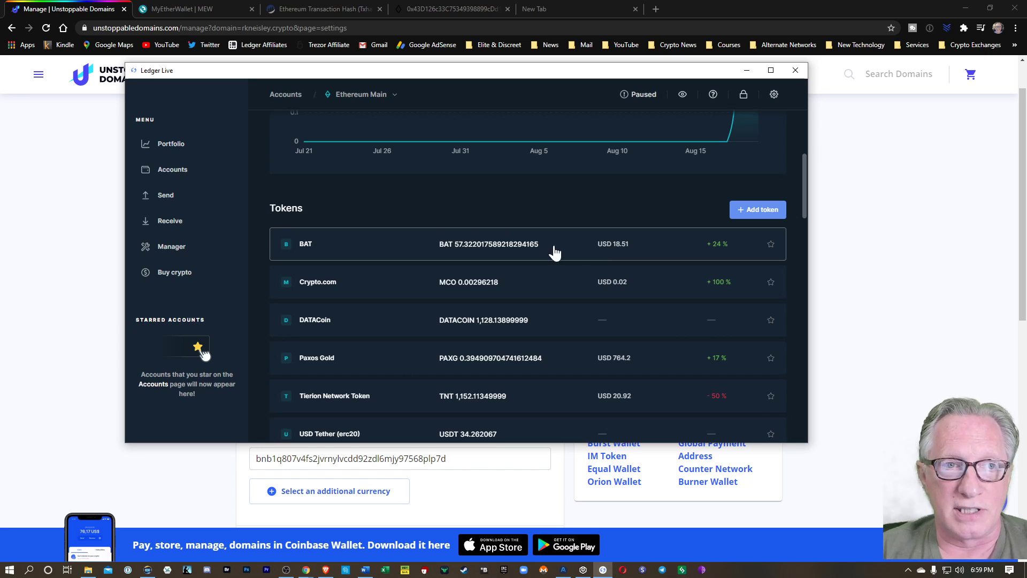
{"action": "left_click", "coordinate": [87, 251]}
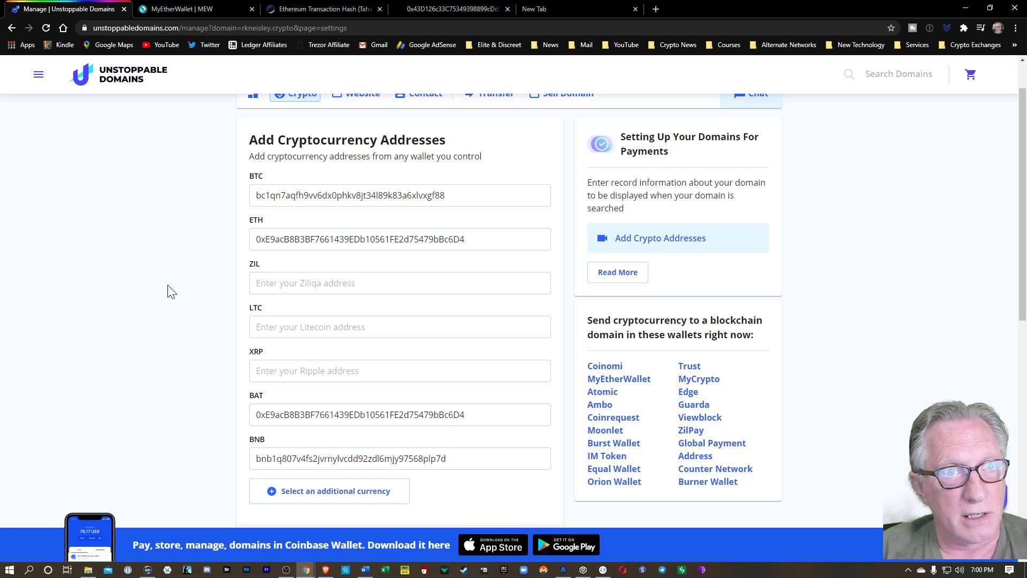
{"action": "scroll", "coordinate": [176, 315], "scroll_direction": "up", "scroll_amount": 1}
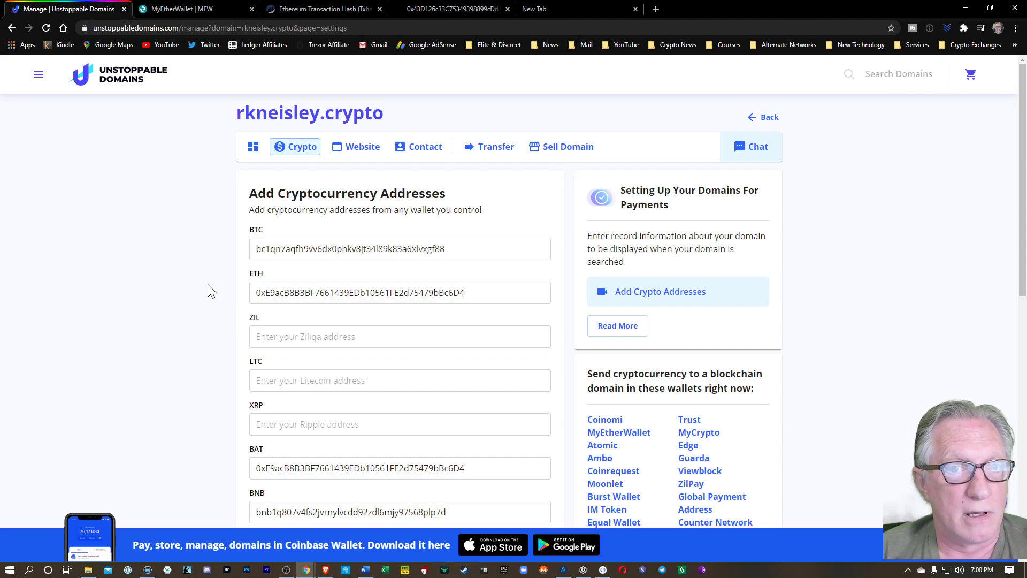
{"action": "scroll", "coordinate": [192, 304], "scroll_direction": "down", "scroll_amount": 1}
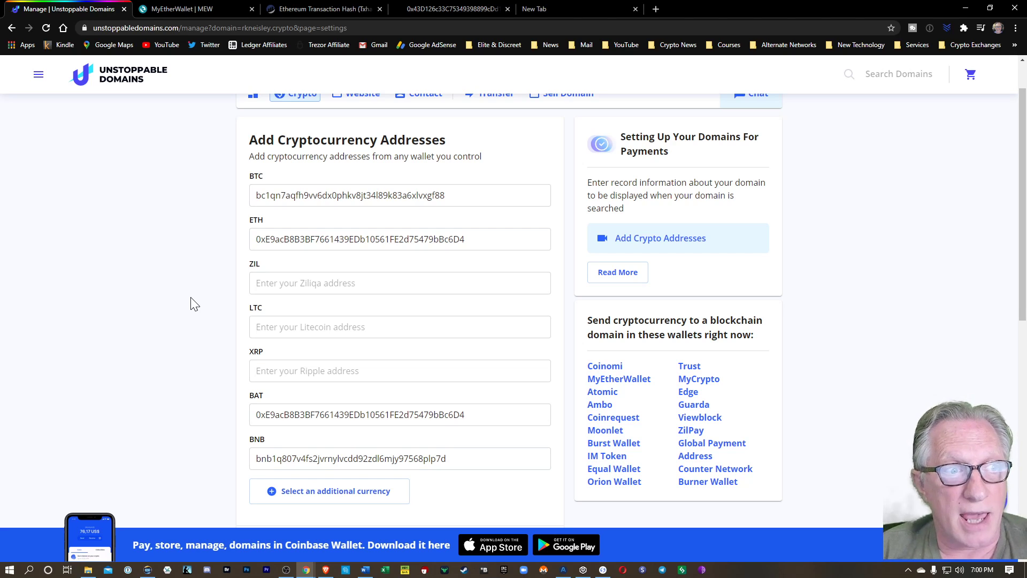
{"action": "scroll", "coordinate": [803, 367], "scroll_direction": "down", "scroll_amount": 1}
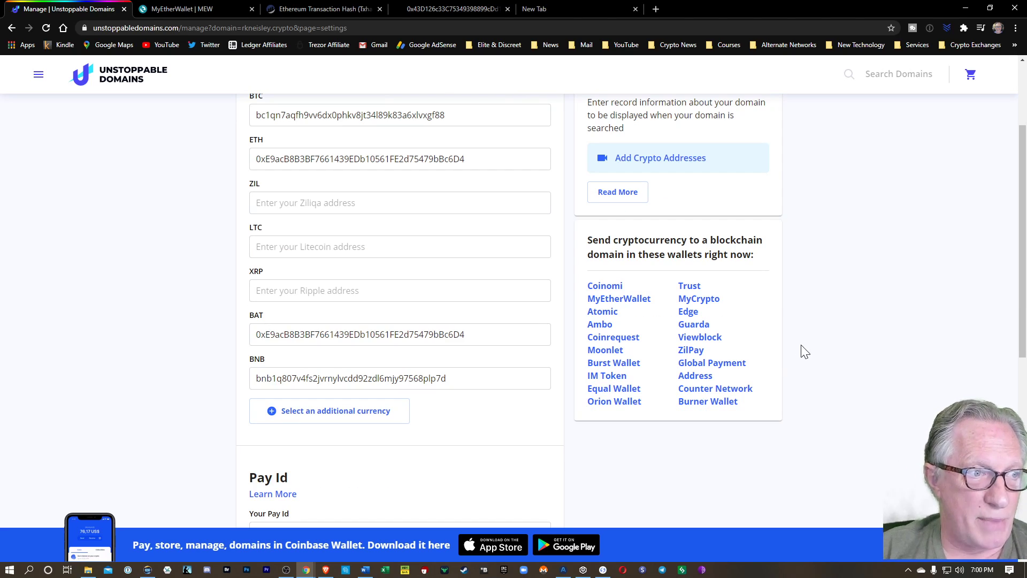